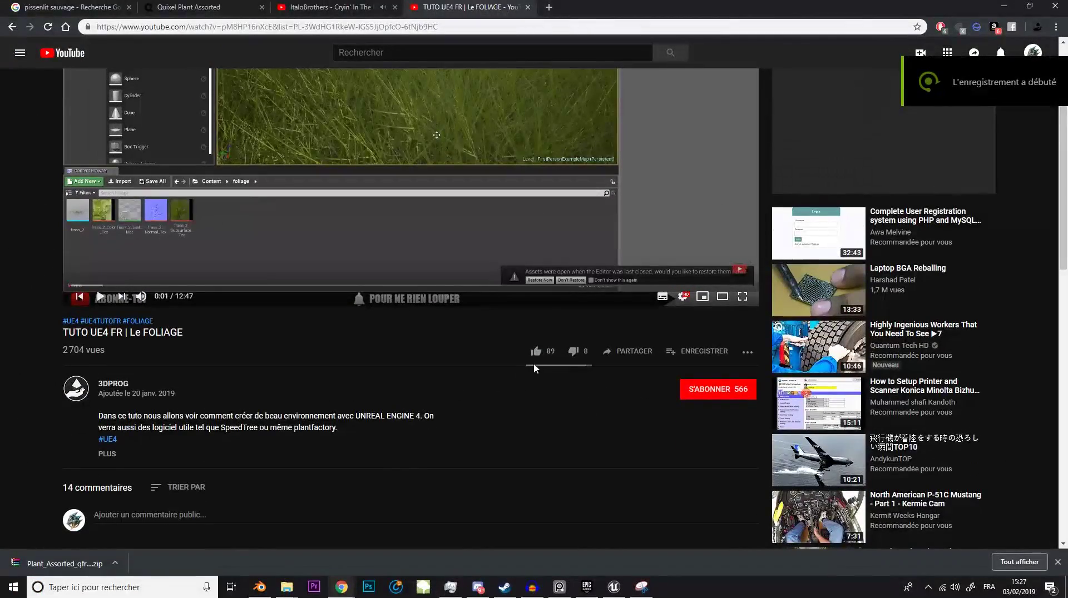
# Like the "TUTO UE4 FR | Le FOLIAGE" video and subscribe to the 3DPROG channel.
pyautogui.click(538, 356)
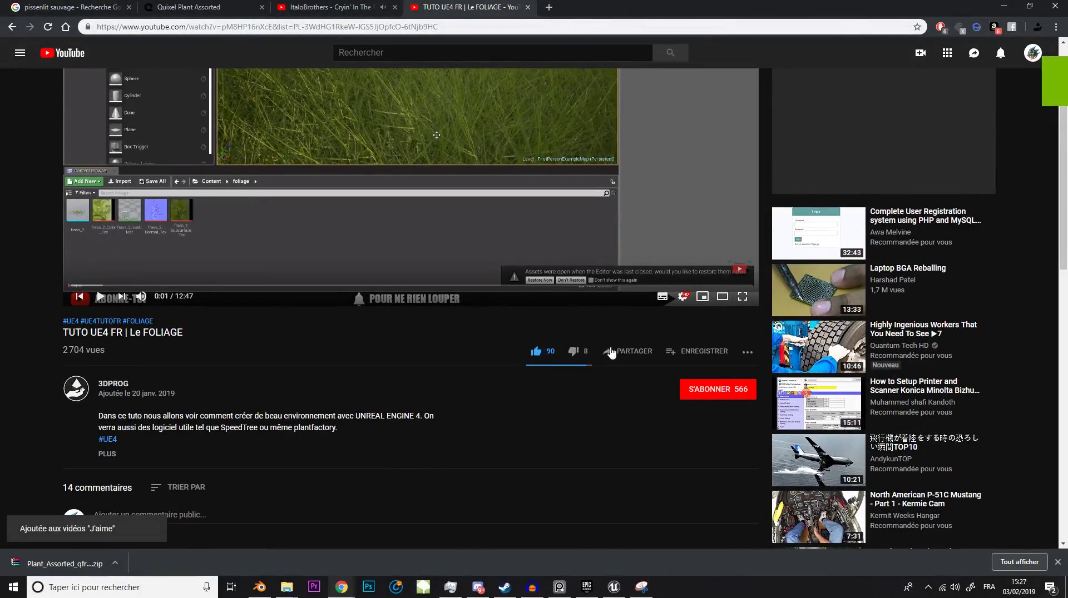
pyautogui.click(710, 390)
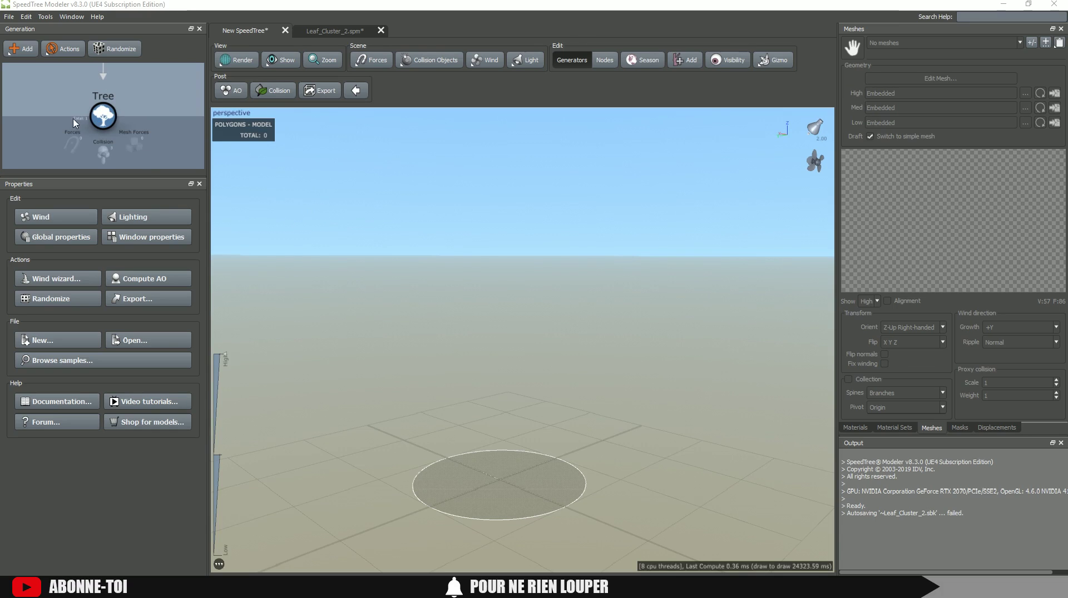
# In SpeedTree Modeler, add Trunk geometry to the Tree generator of the new model.
pyautogui.click(104, 117)
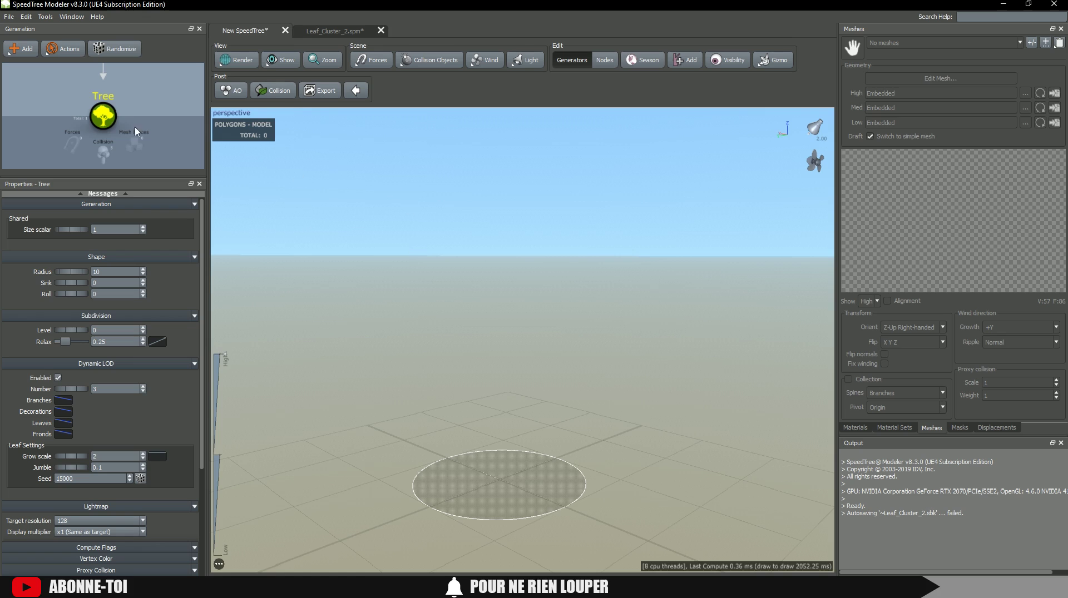
pyautogui.rightClick(101, 117)
pyautogui.moveTo(131, 128)
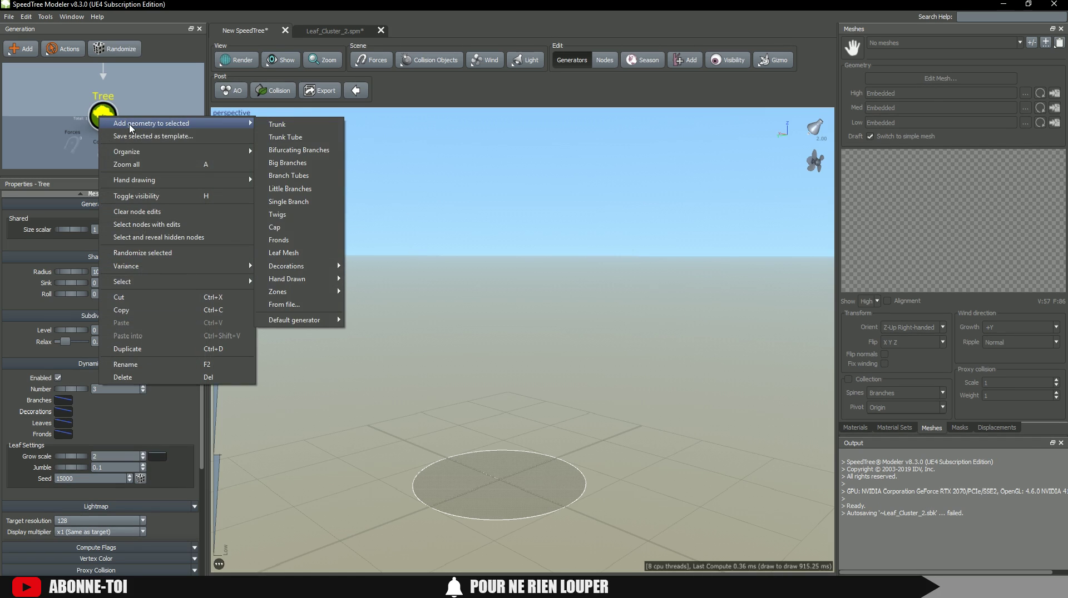
pyautogui.click(281, 125)
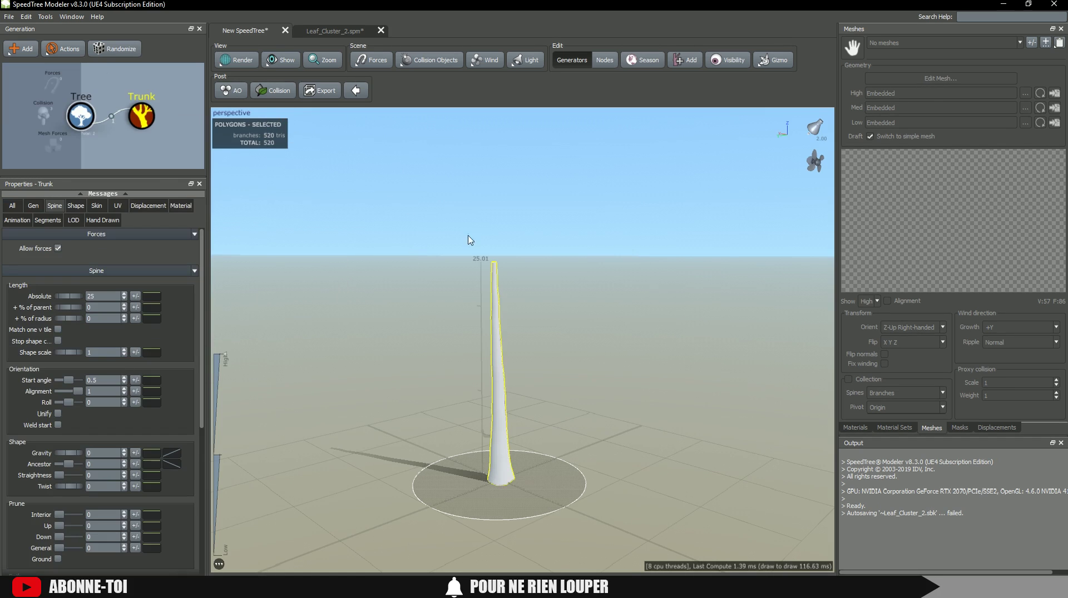
# Add Bifurcating Branches geometry to the Trunk generator.
pyautogui.scroll(-4, 495, 274)
pyautogui.moveTo(503, 283); pyautogui.dragTo(501, 262, button='middle')
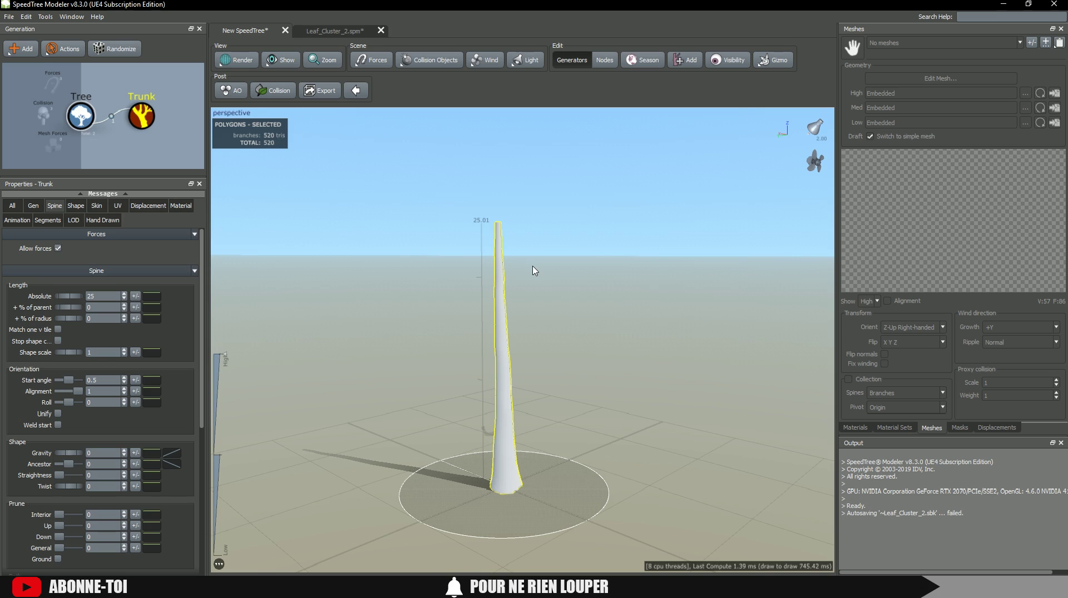
pyautogui.moveTo(546, 271); pyautogui.dragTo(528, 270, button='middle')
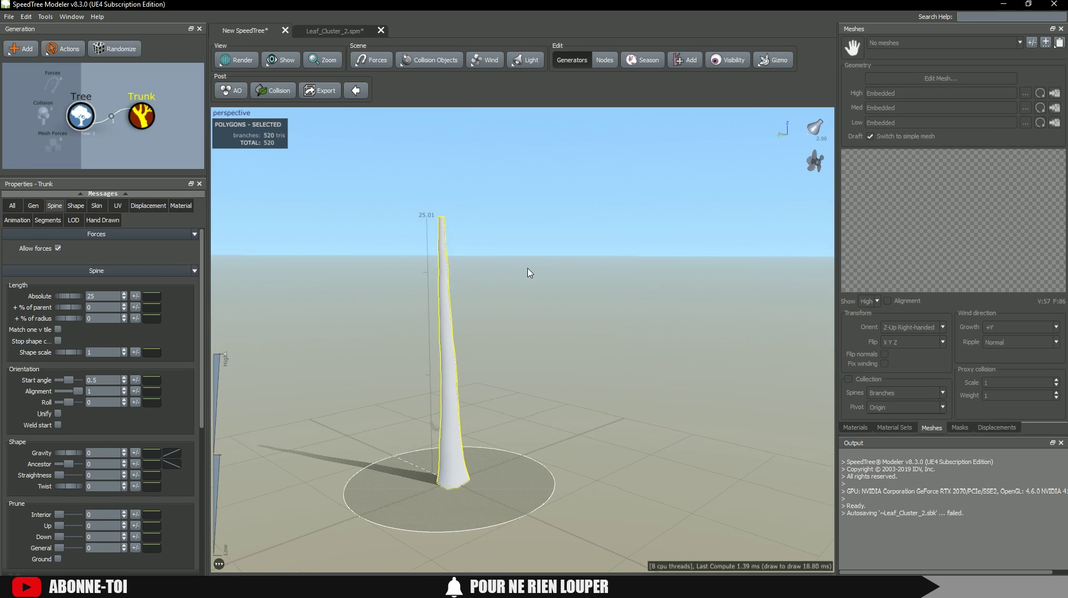
pyautogui.moveTo(485, 269); pyautogui.dragTo(487, 280)
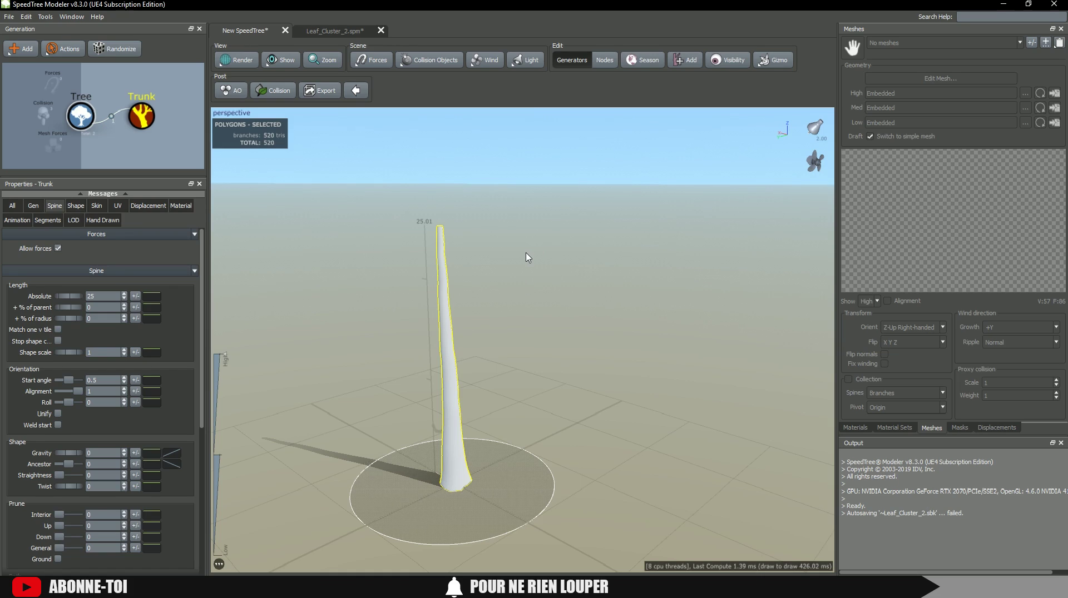
pyautogui.moveTo(518, 252); pyautogui.dragTo(382, 284)
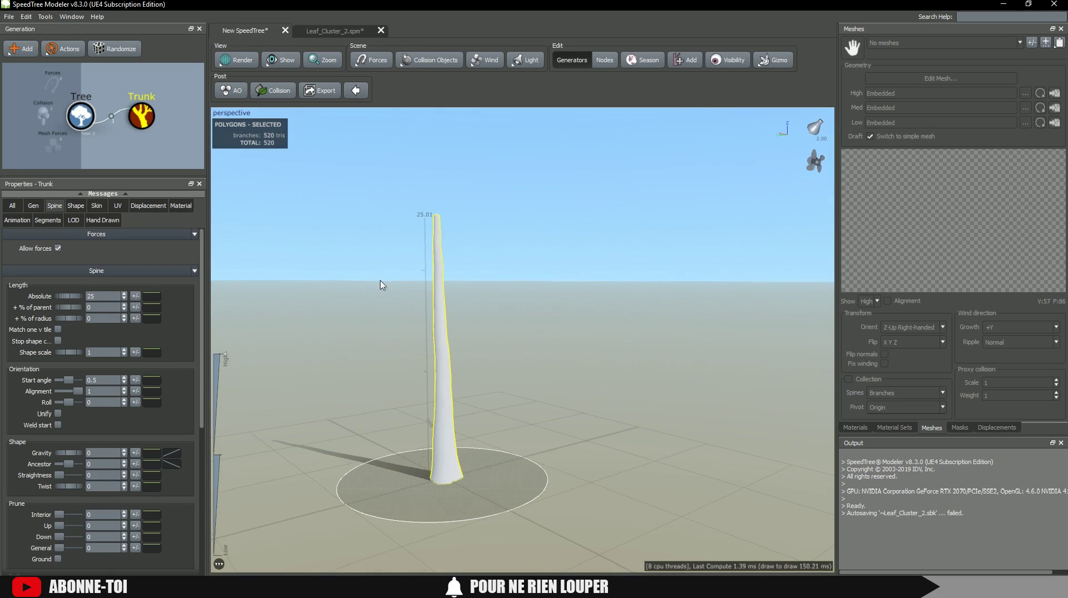
pyautogui.rightClick(143, 116)
pyautogui.moveTo(162, 120)
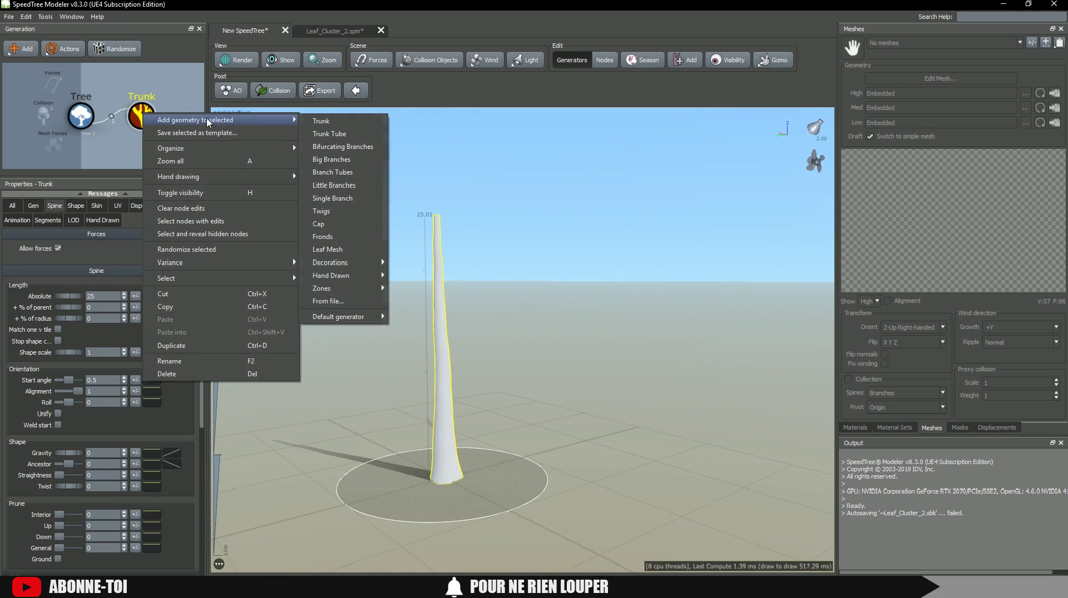
pyautogui.click(352, 147)
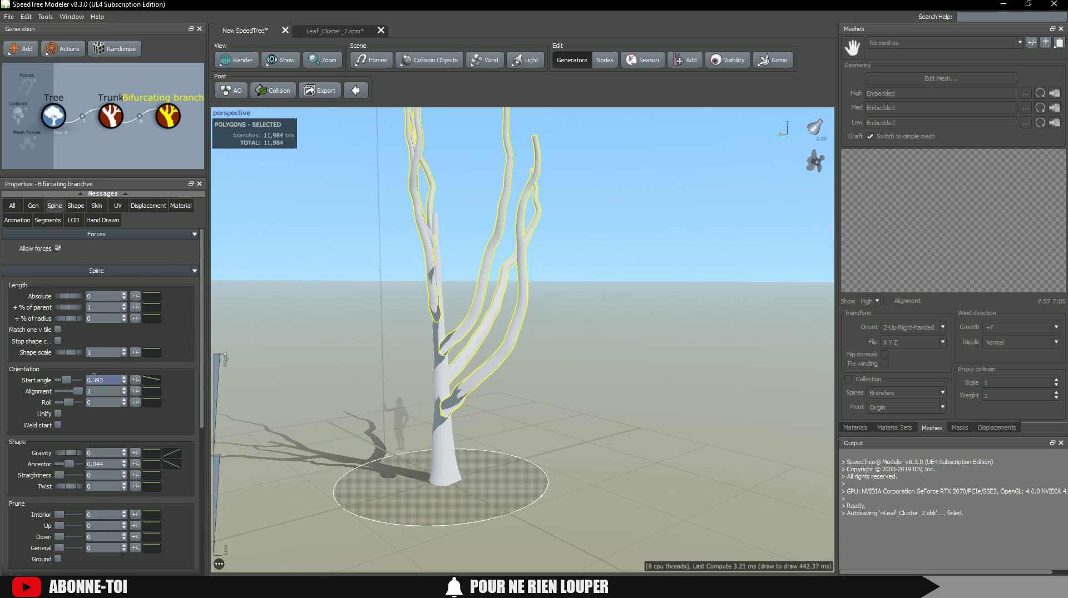
# Set the Extend parent option of the bifurcating branches to Any in their generation properties.
pyautogui.click(11, 206)
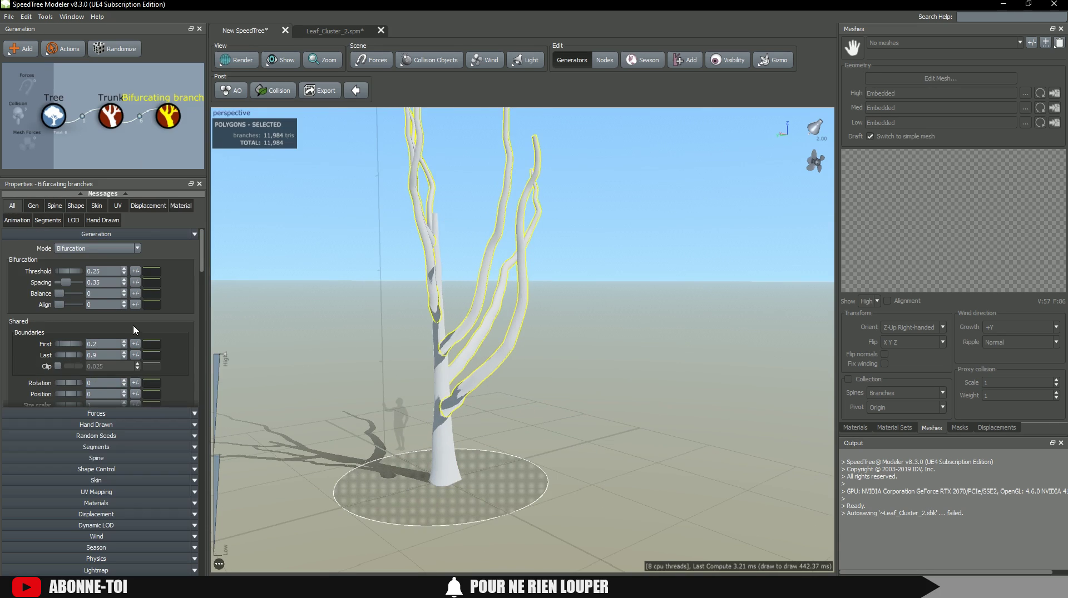
pyautogui.scroll(-4, 134, 330)
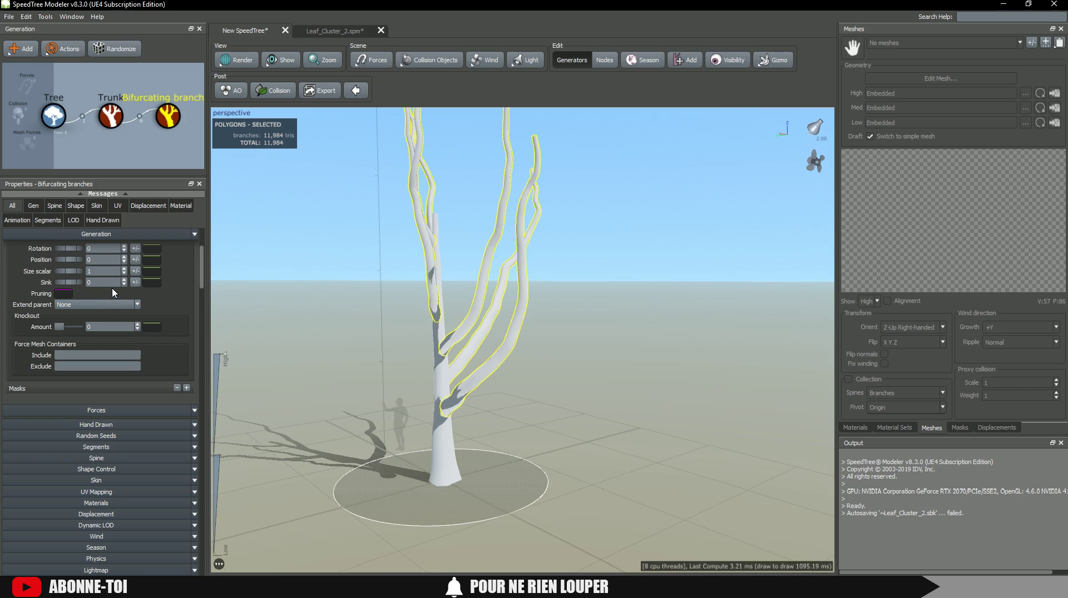
pyautogui.click(78, 305)
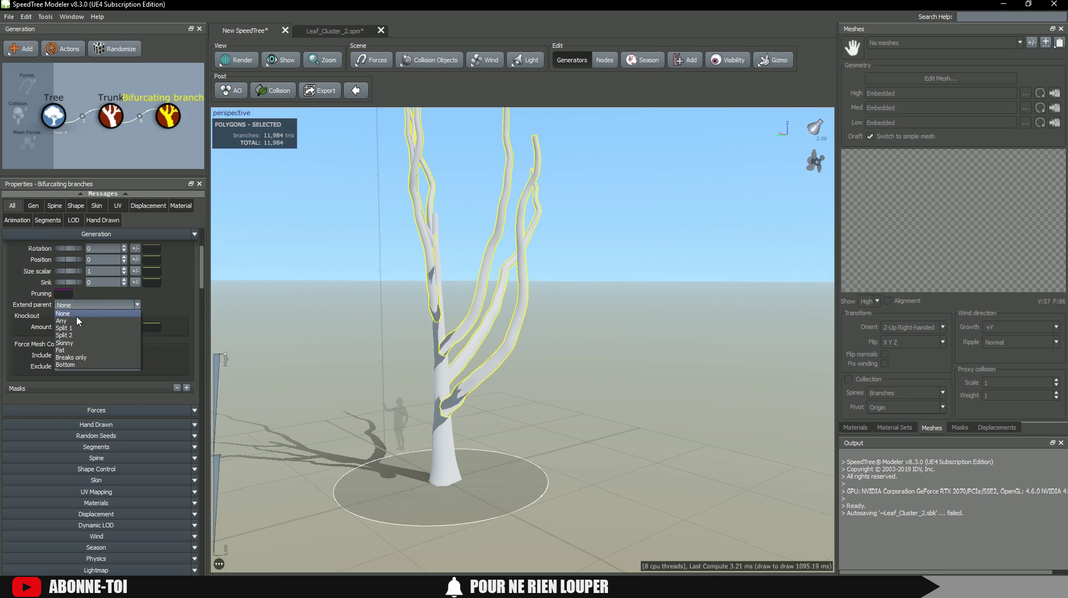
pyautogui.click(76, 317)
pyautogui.moveTo(310, 279); pyautogui.dragTo(409, 259)
# Raise the First boundary of the bifurcating branches to 0.36 so they start higher on the trunk.
pyautogui.scroll(4, 123, 279)
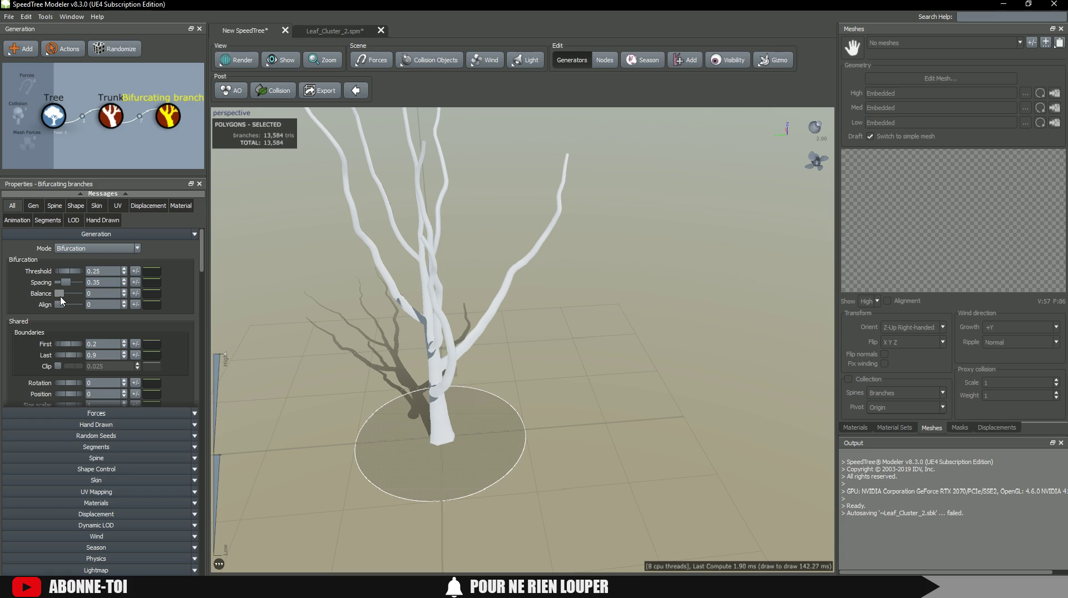
pyautogui.moveTo(72, 350); pyautogui.dragTo(223, 329)
pyautogui.moveTo(358, 301); pyautogui.dragTo(464, 306)
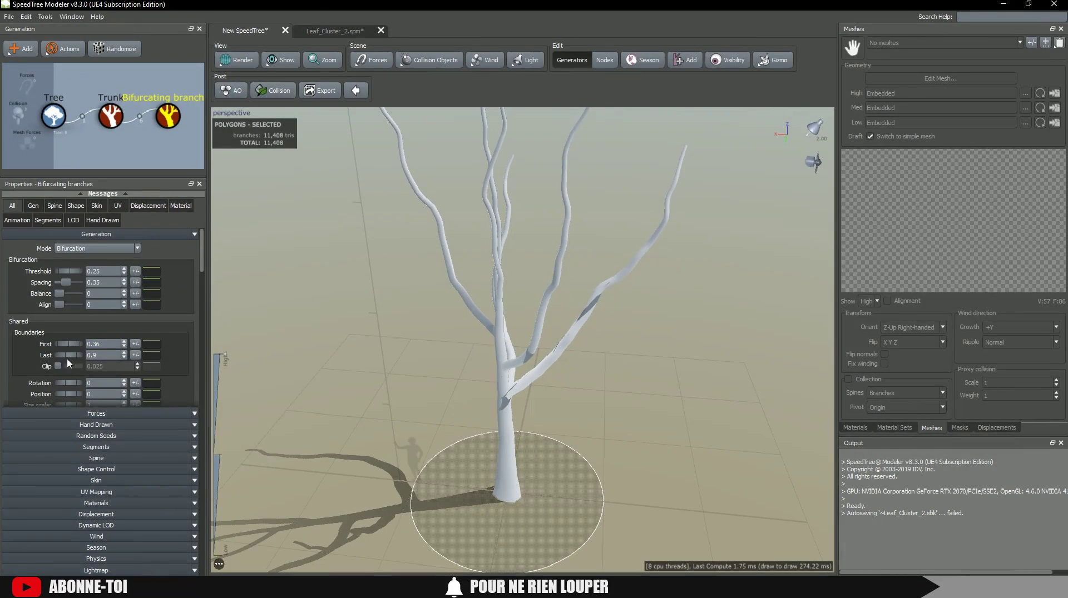
pyautogui.scroll(-3, 72, 358)
pyautogui.moveTo(69, 327); pyautogui.dragTo(61, 321)
pyautogui.moveTo(339, 324); pyautogui.dragTo(235, 332)
# Set the spine Gravity of the bifurcating branches to -0.03 and their Start angle to 0.529.
pyautogui.click(75, 206)
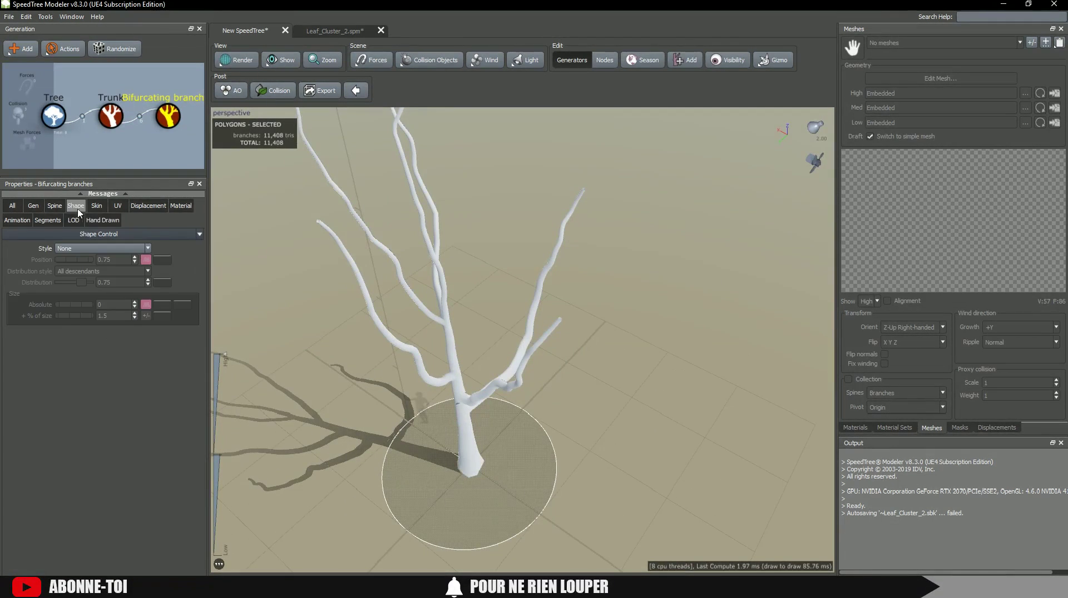
pyautogui.click(54, 207)
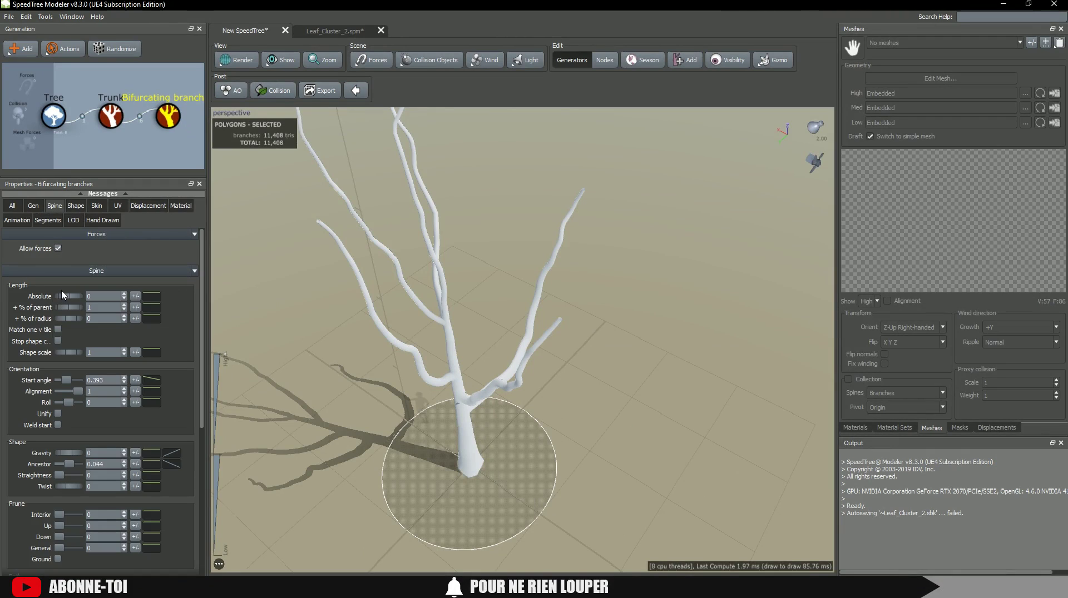
pyautogui.moveTo(66, 381); pyautogui.dragTo(68, 381)
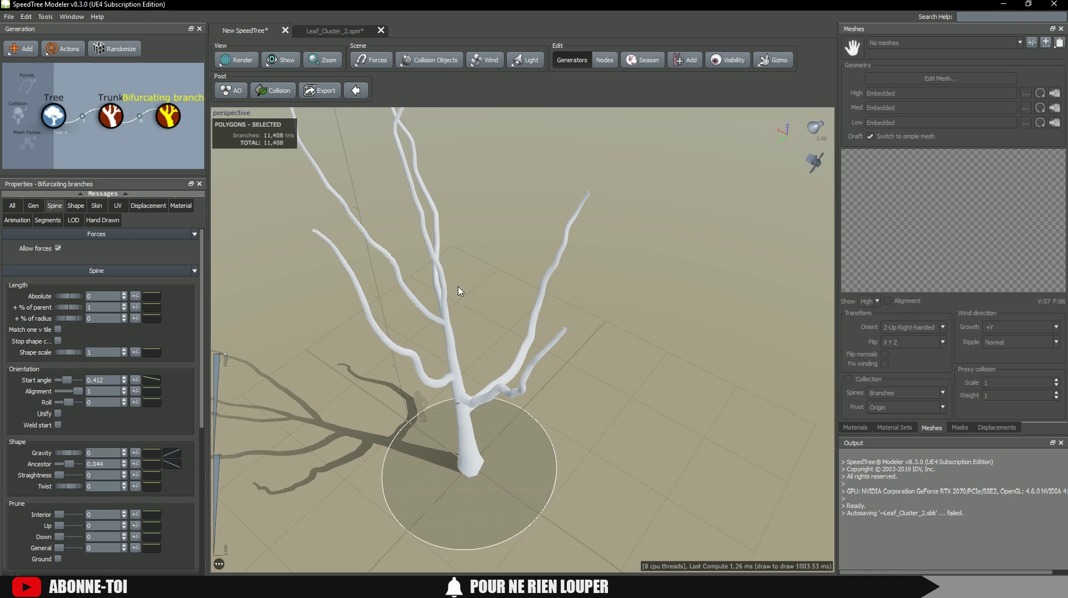
pyautogui.moveTo(469, 345); pyautogui.dragTo(473, 307)
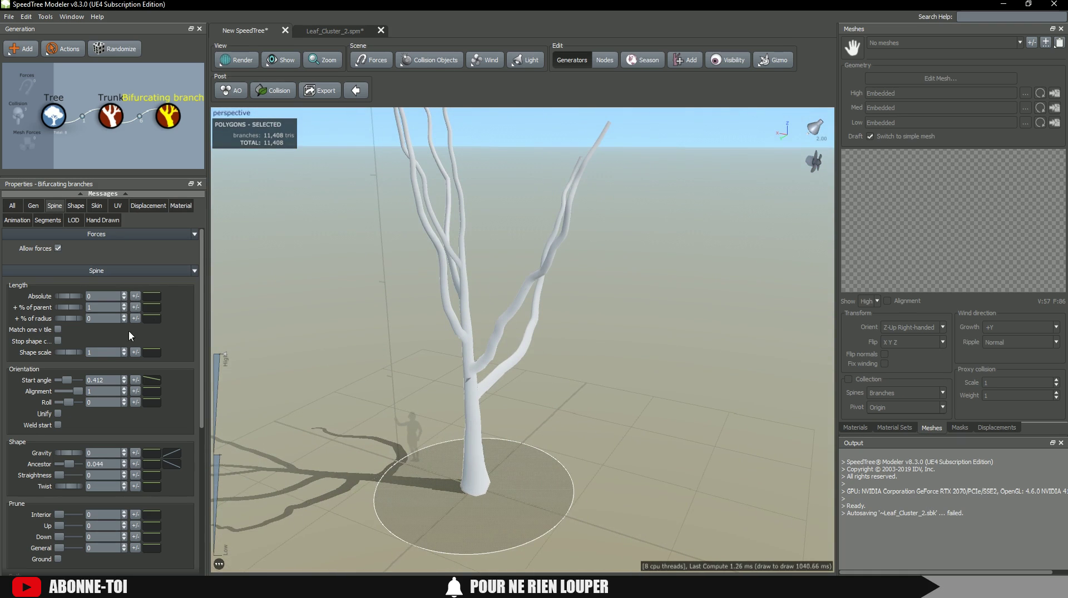
pyautogui.scroll(-3, 94, 367)
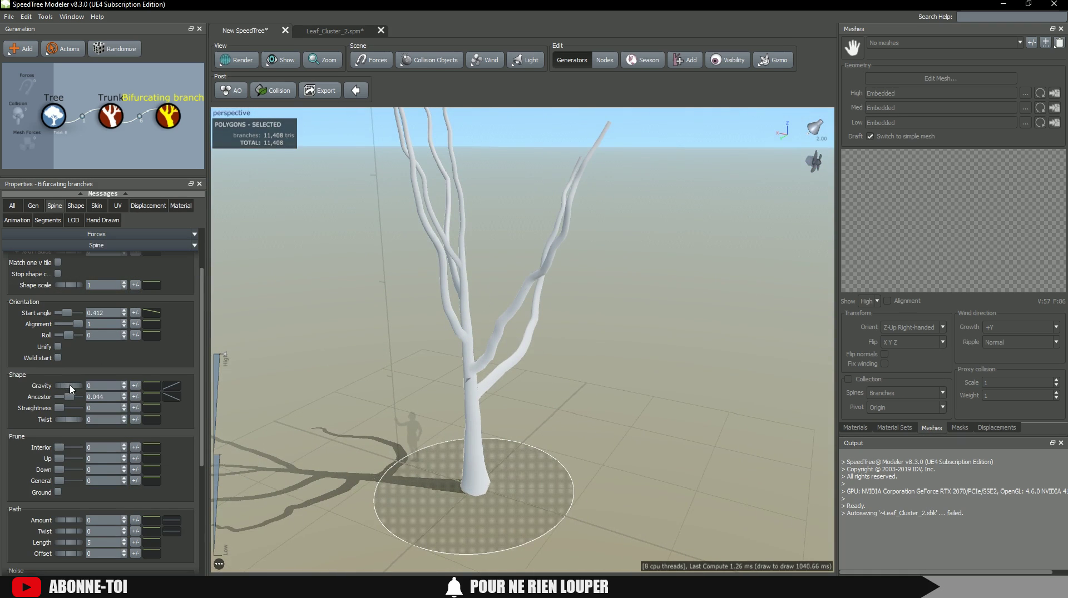
pyautogui.moveTo(71, 389); pyautogui.dragTo(69, 389)
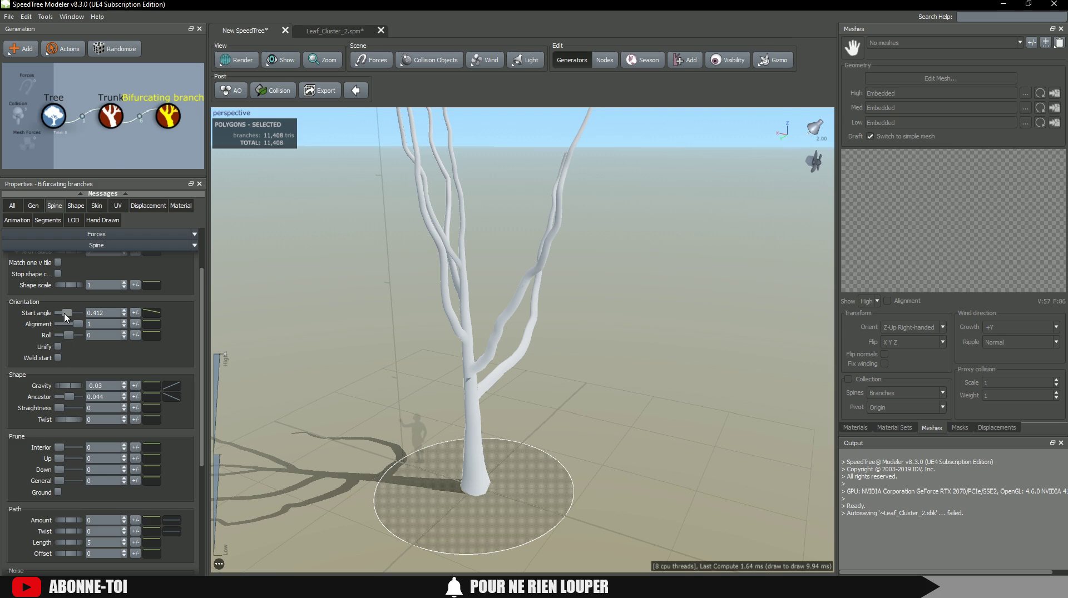
pyautogui.moveTo(66, 314); pyautogui.dragTo(67, 315)
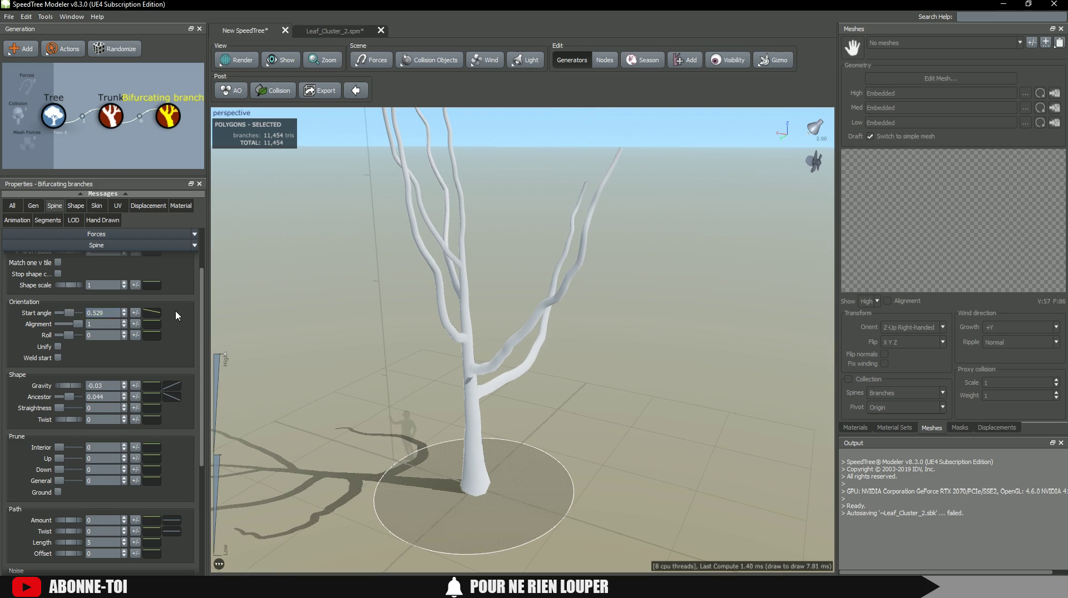
# Examine the whole tree and the junctions between trunk and branches from several angles and distances.
pyautogui.scroll(2, 448, 289)
pyautogui.scroll(-5, 599, 241)
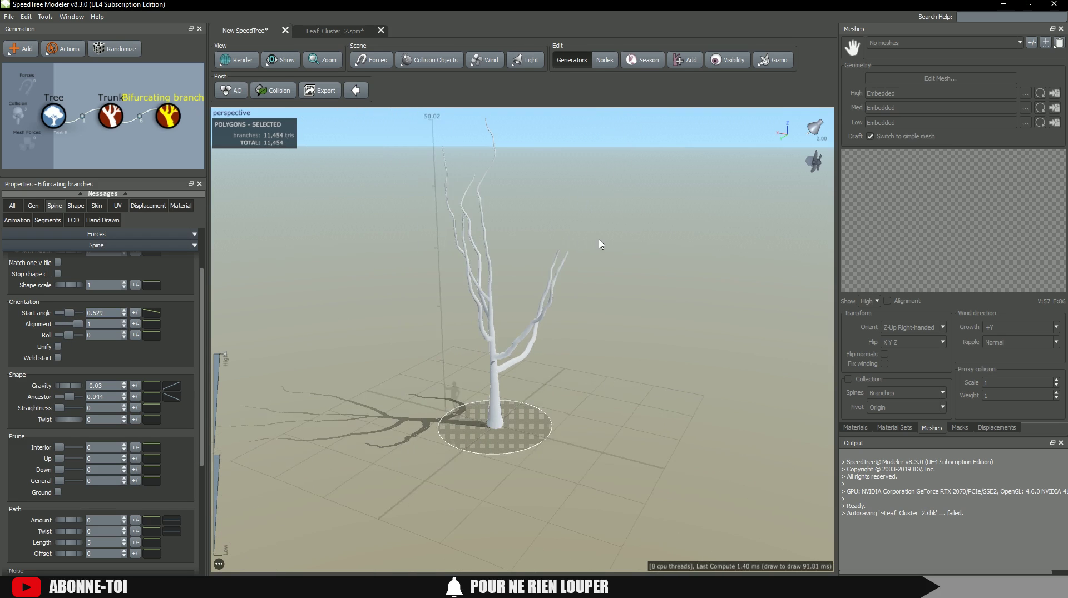
pyautogui.moveTo(601, 245); pyautogui.dragTo(557, 246)
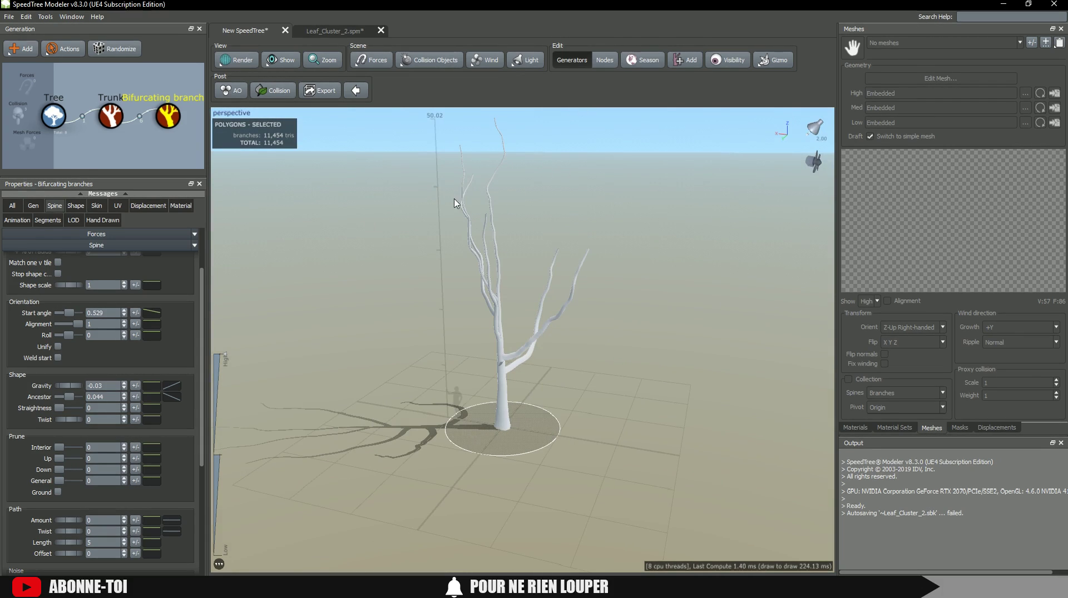
pyautogui.scroll(5, 507, 212)
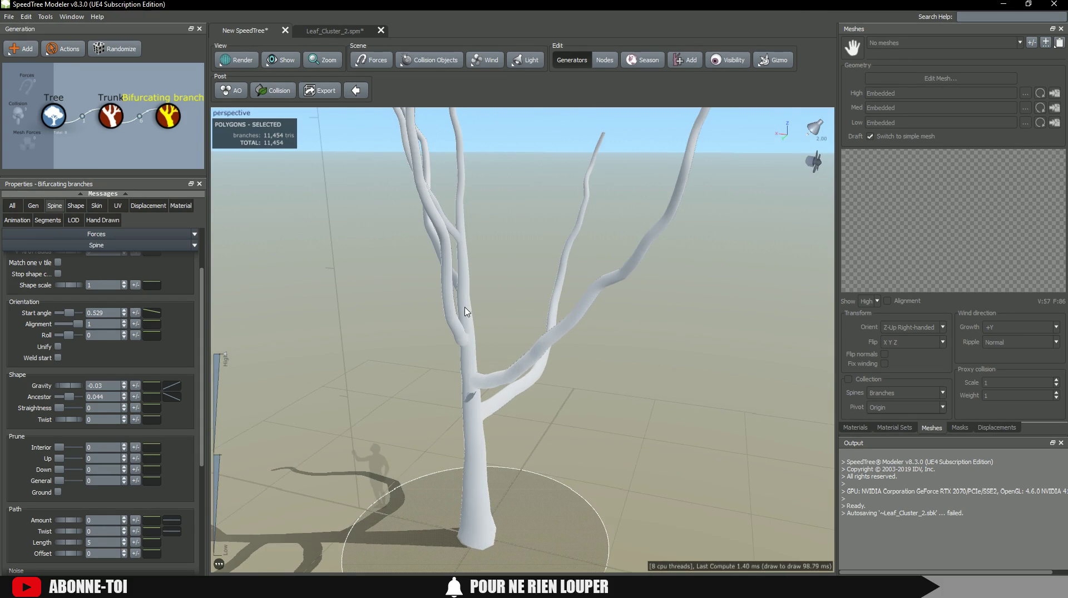
pyautogui.scroll(3, 462, 323)
pyautogui.moveTo(454, 331); pyautogui.dragTo(472, 324)
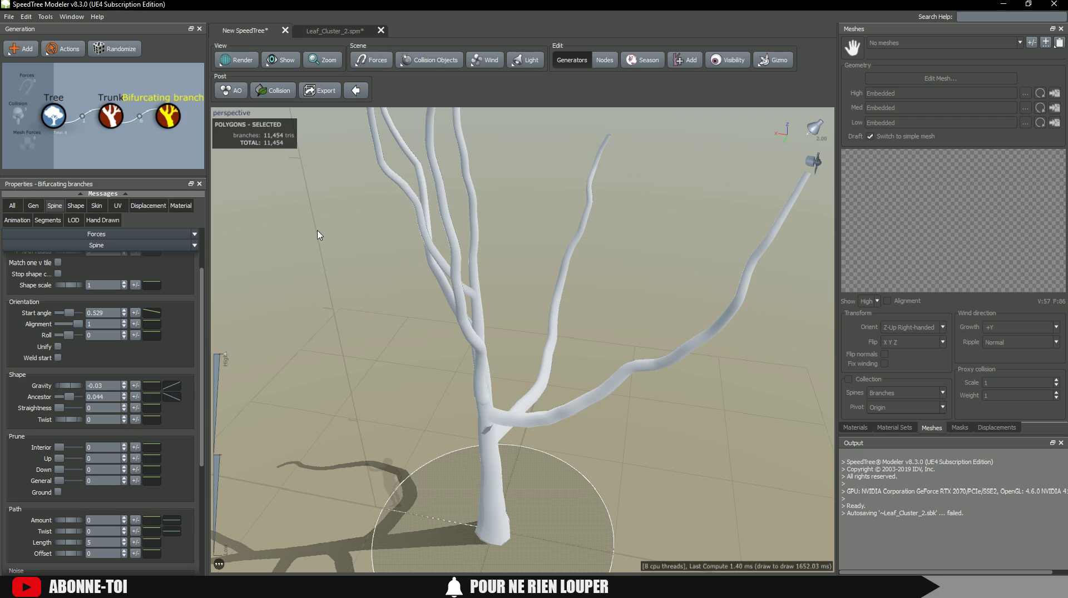
pyautogui.moveTo(320, 235); pyautogui.dragTo(391, 241)
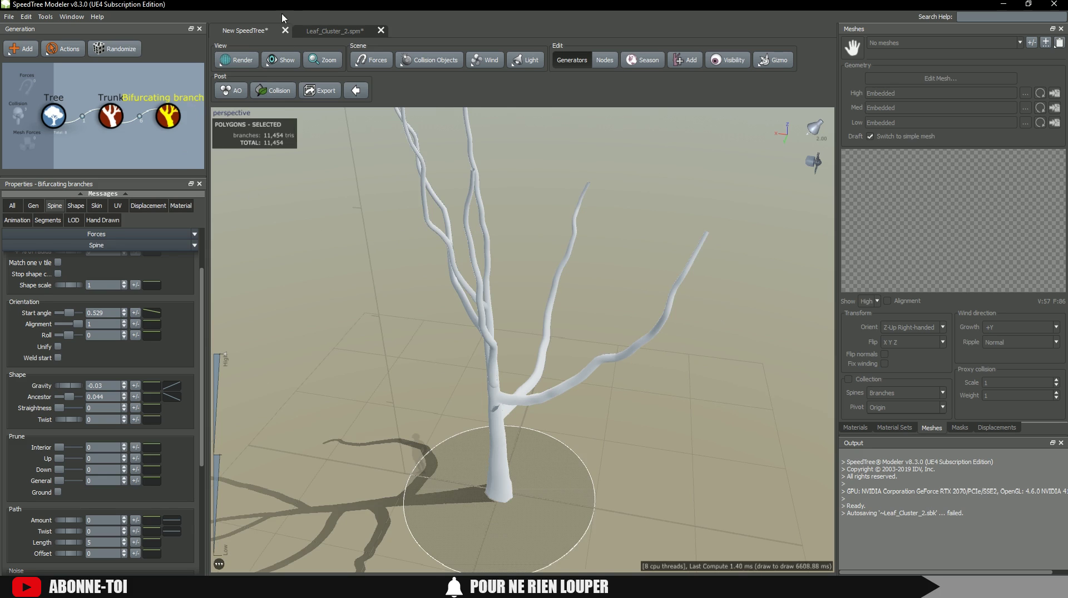
# Show the Leaf_Cluster_2.spm model and check which viewport plane its view uses, without changing it.
pyautogui.click(334, 31)
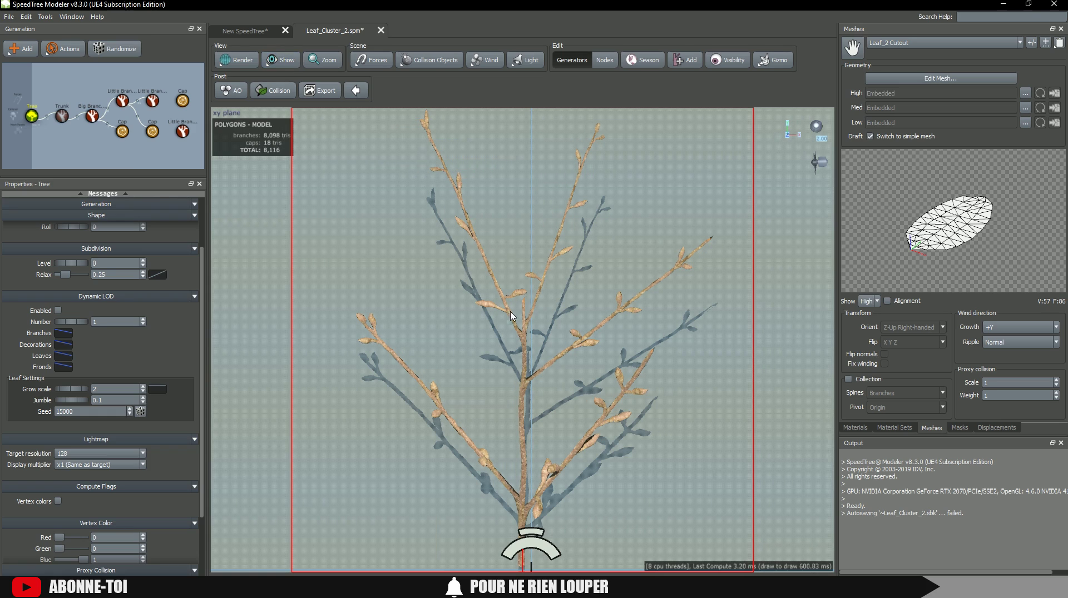
pyautogui.rightClick(499, 176)
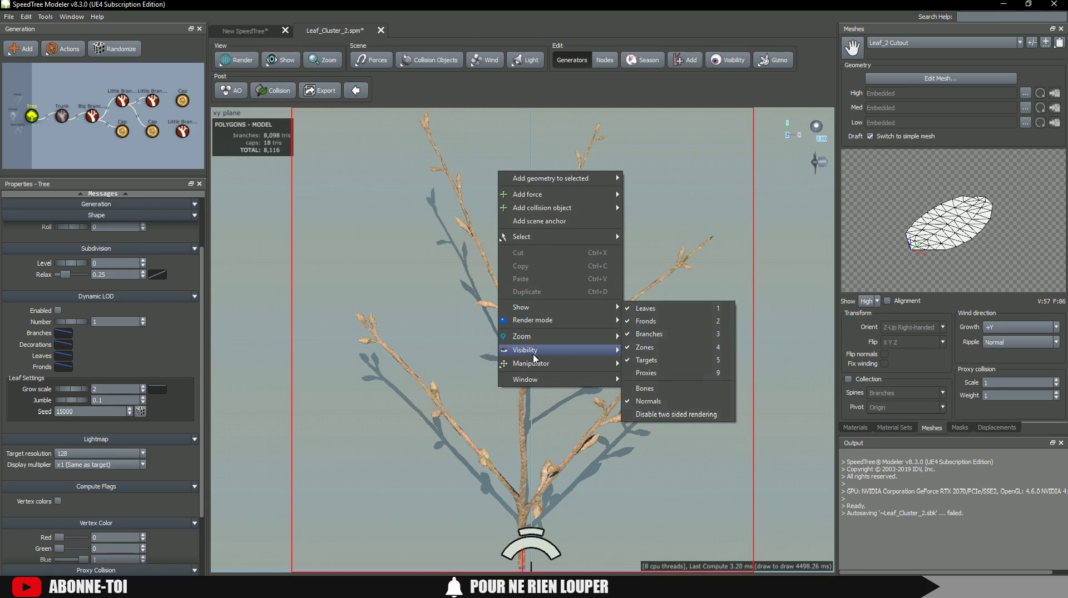
pyautogui.moveTo(534, 380)
pyautogui.moveTo(654, 393)
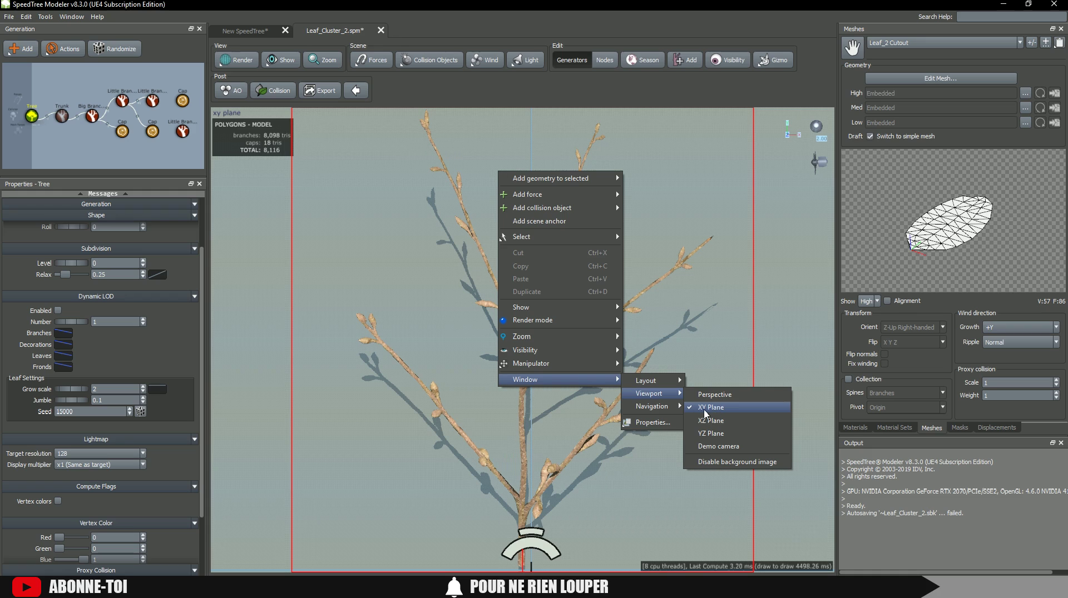
pyautogui.click(368, 225)
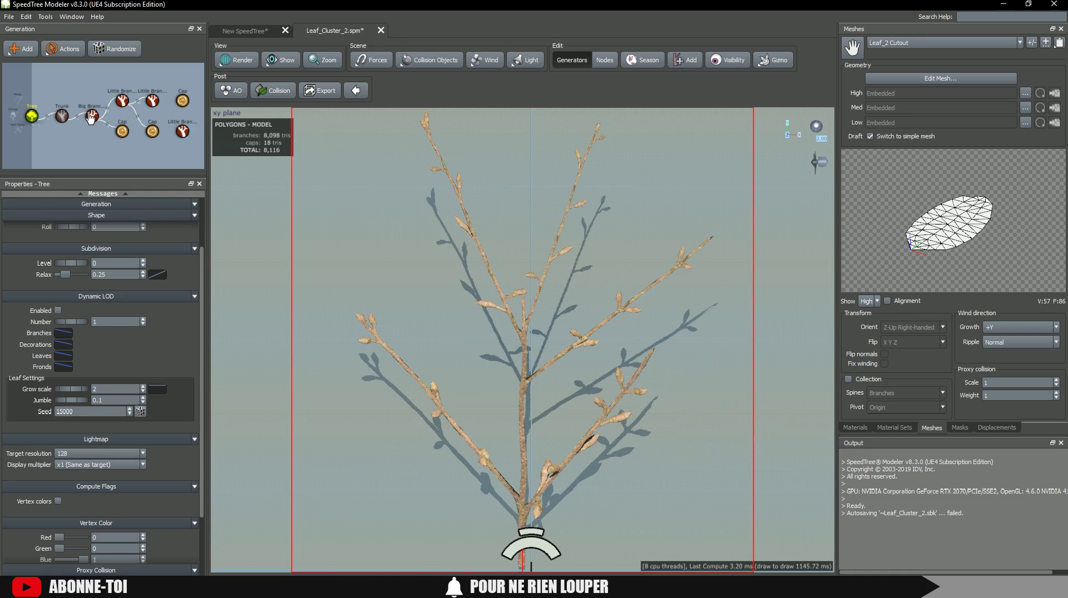
pyautogui.click(233, 34)
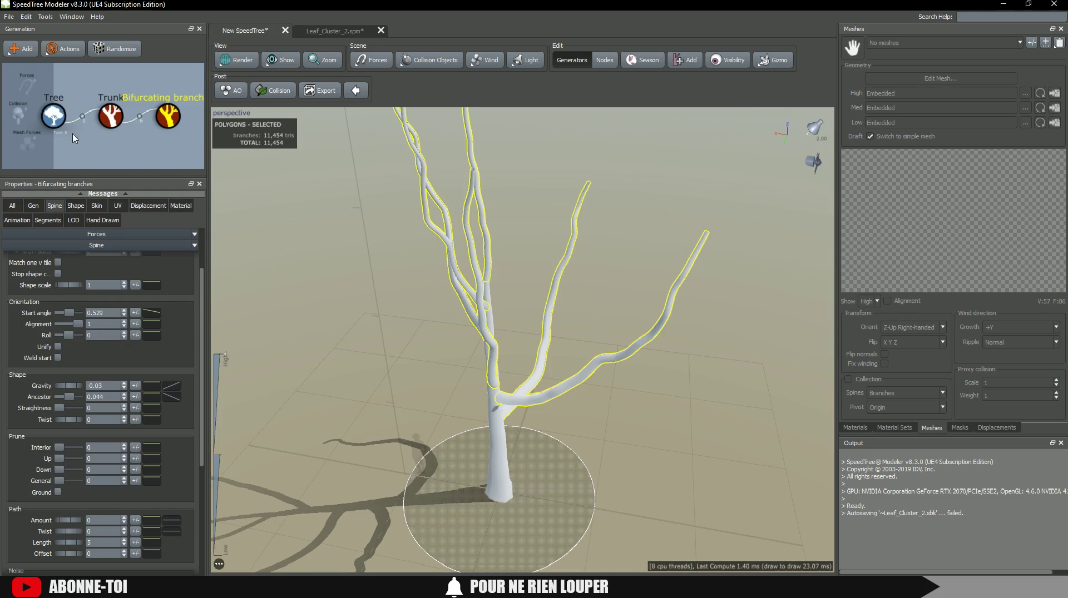
pyautogui.click(323, 31)
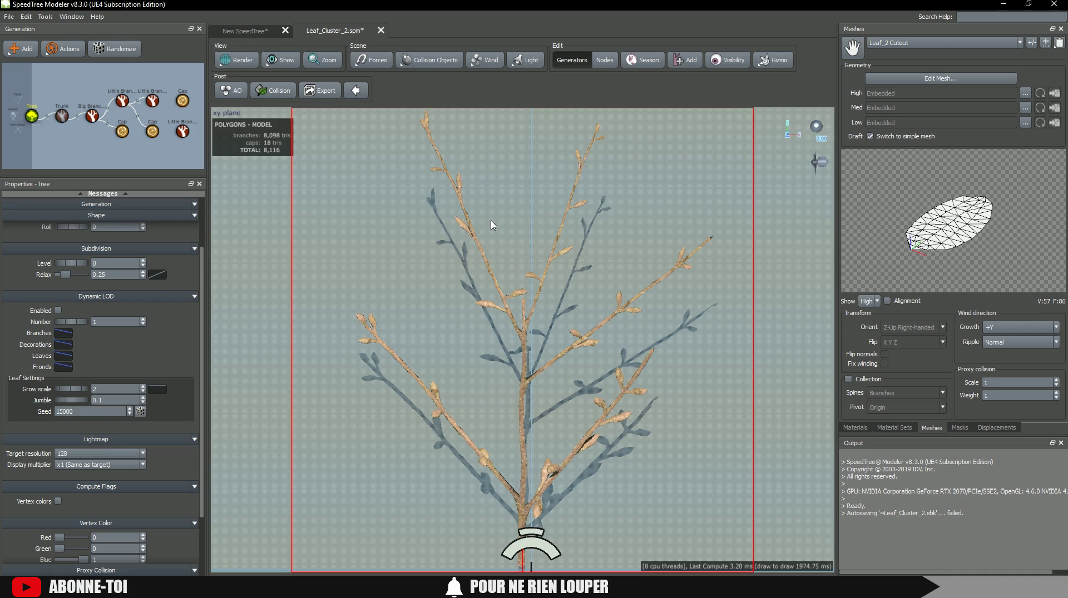
pyautogui.click(8, 18)
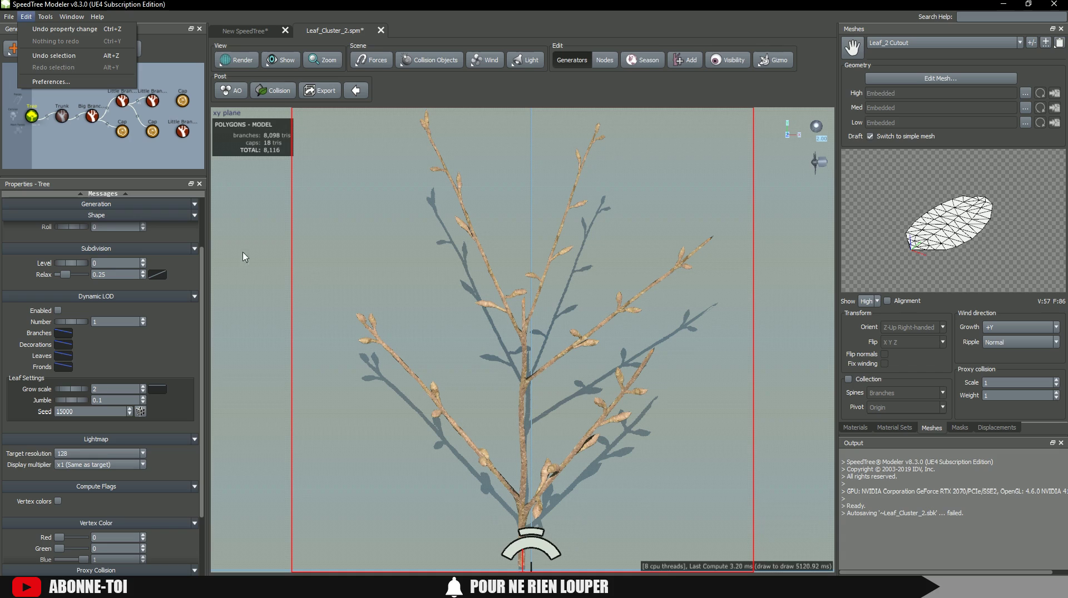
pyautogui.click(237, 250)
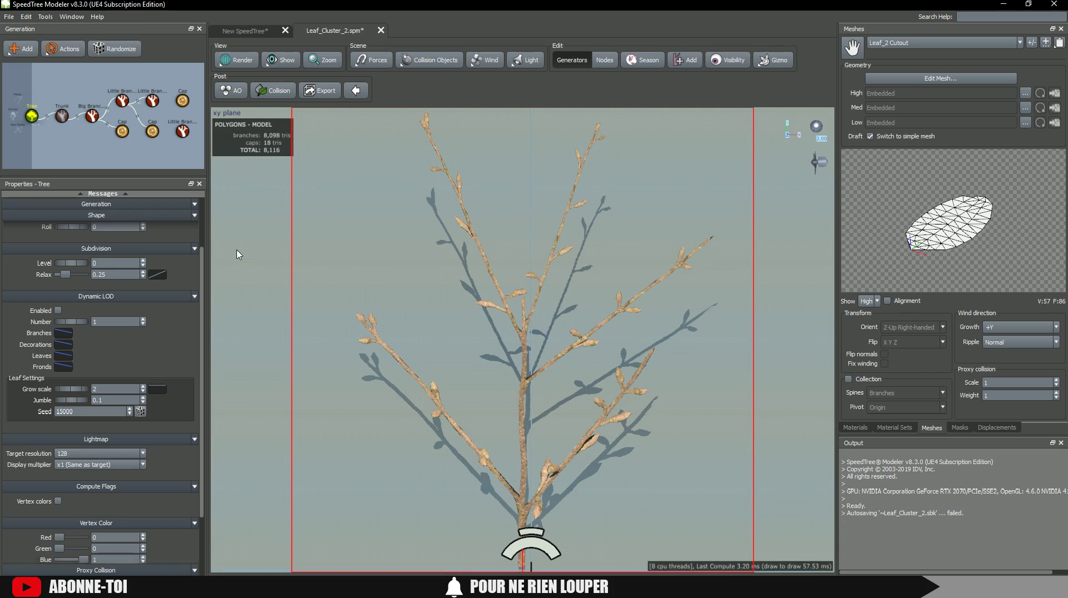
# Check the Screenshot Safe Frame settings in the window properties of the Leaf_Cluster_2.spm model.
pyautogui.click(173, 166)
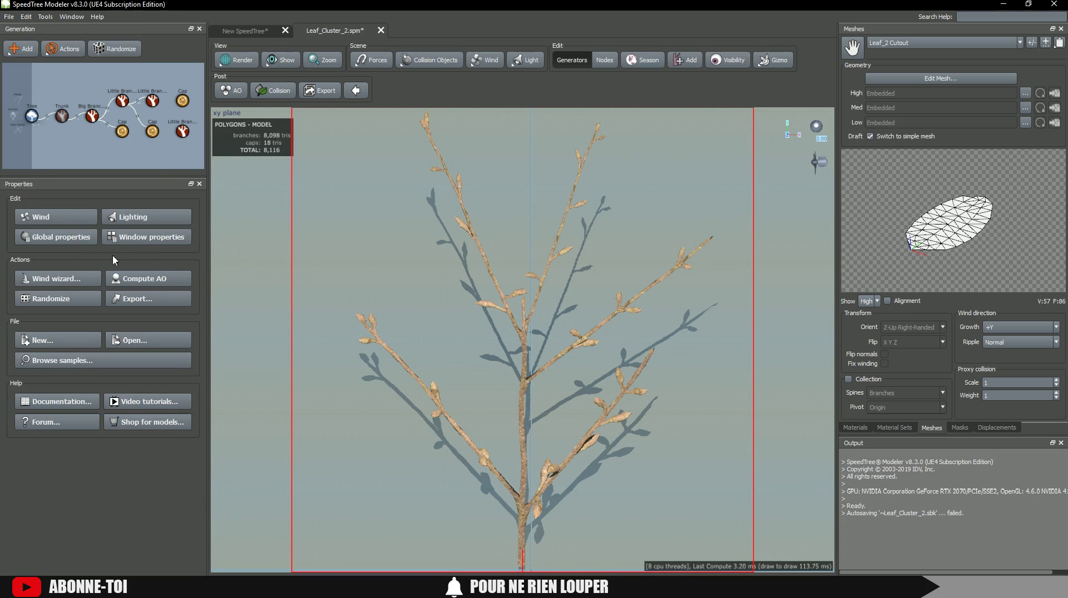
pyautogui.click(145, 237)
pyautogui.scroll(-5, 143, 271)
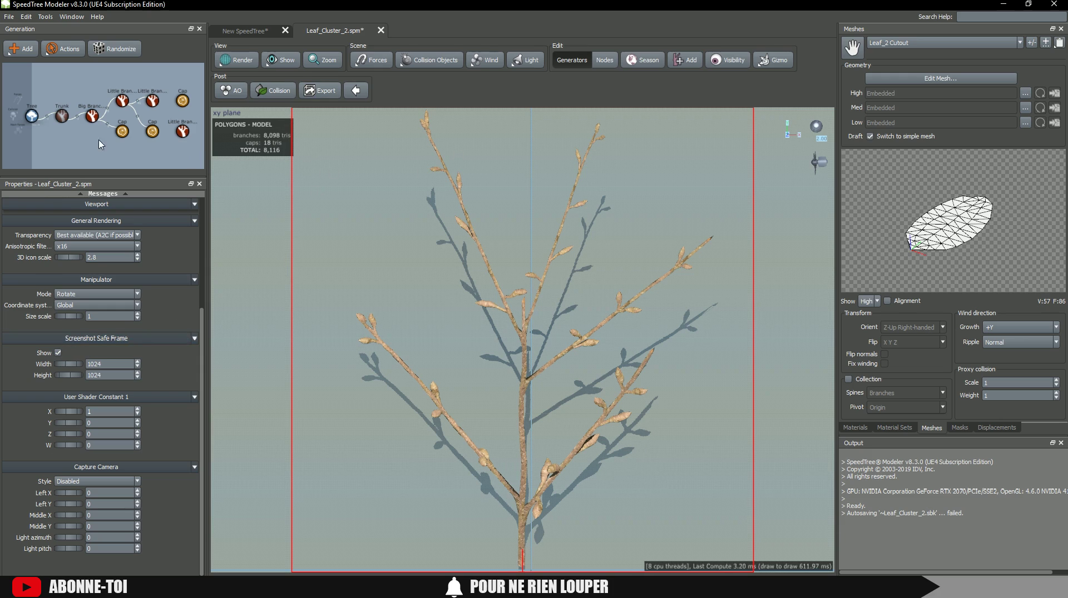
# Start an image export of the leaf cluster with Override bkgd, Streak colors and Clip below ground enabled.
pyautogui.click(9, 17)
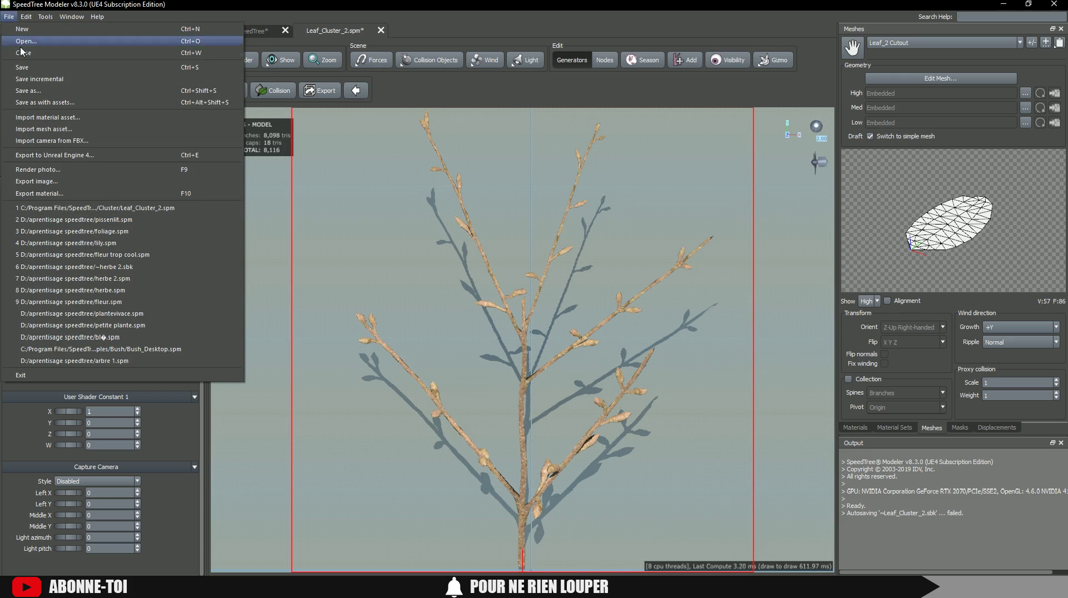
pyautogui.click(68, 183)
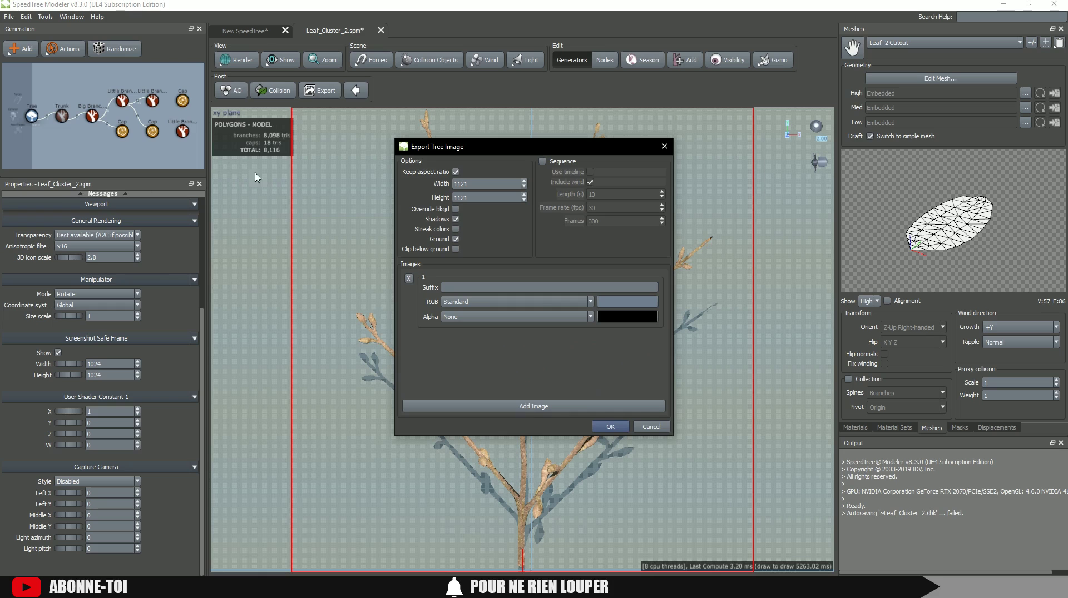
pyautogui.moveTo(470, 152); pyautogui.dragTo(193, 98)
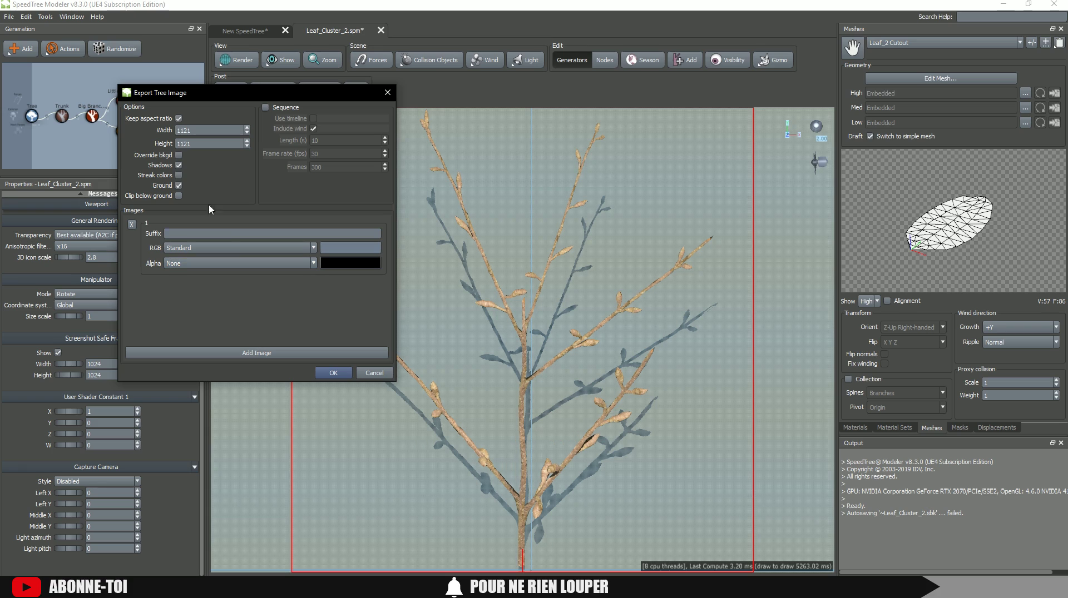
pyautogui.click(178, 156)
# Add three more images to the tree image export so that it outputs four.
pyautogui.click(222, 355)
pyautogui.click(223, 355)
pyautogui.click(222, 354)
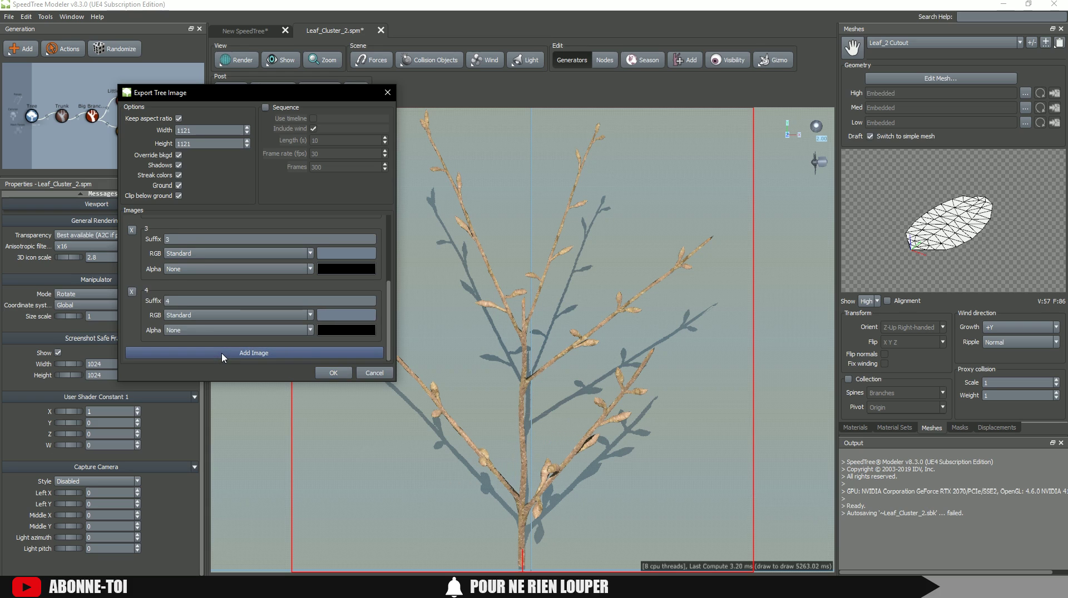
# Give the first export image the suffix color and set its RGB output to Material / Color.
pyautogui.scroll(4, 233, 296)
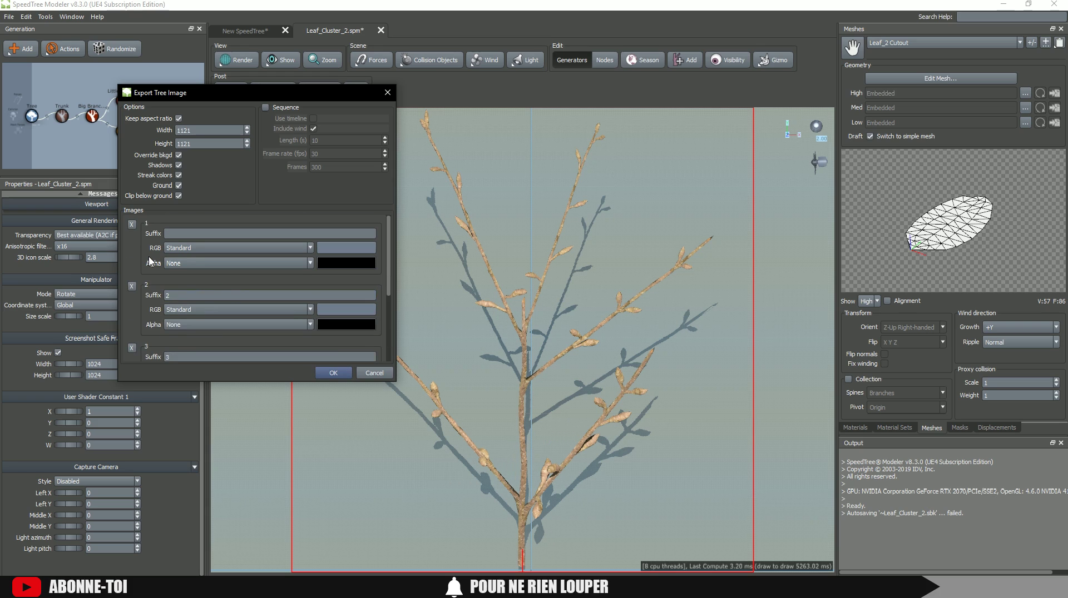
pyautogui.click(193, 234)
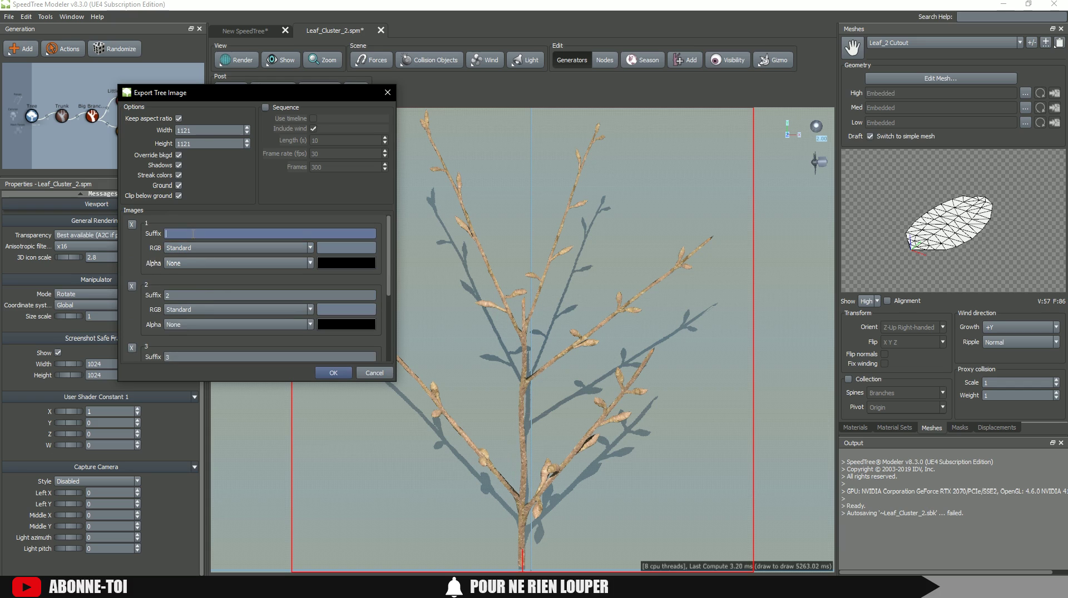
pyautogui.write('color')
pyautogui.click(175, 249)
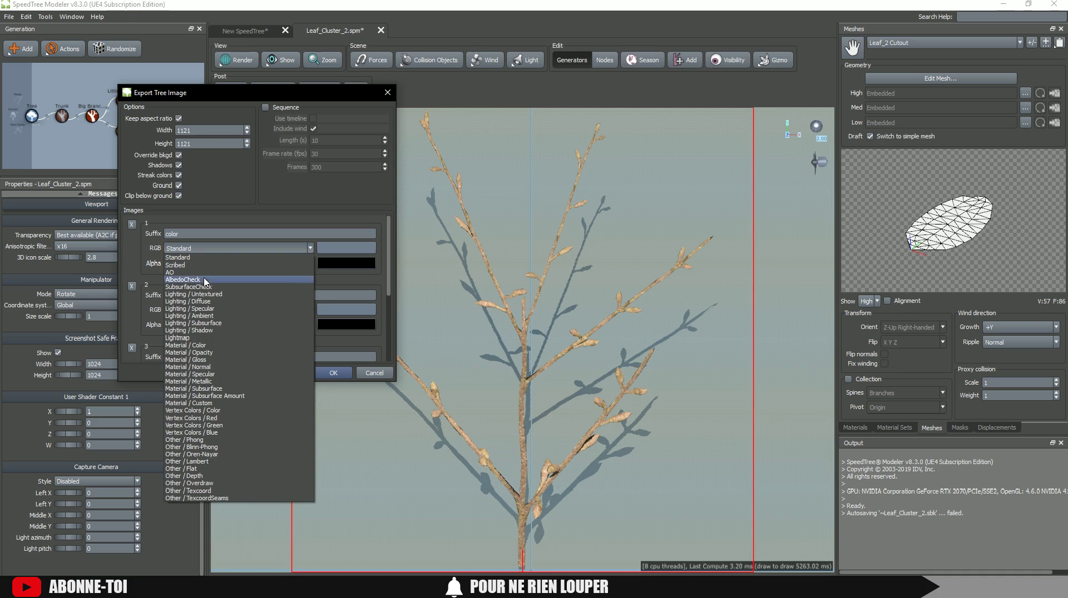
pyautogui.click(188, 346)
# Give the second export image the suffix normal and set its RGB output to Material / Normal.
pyautogui.scroll(-1, 202, 274)
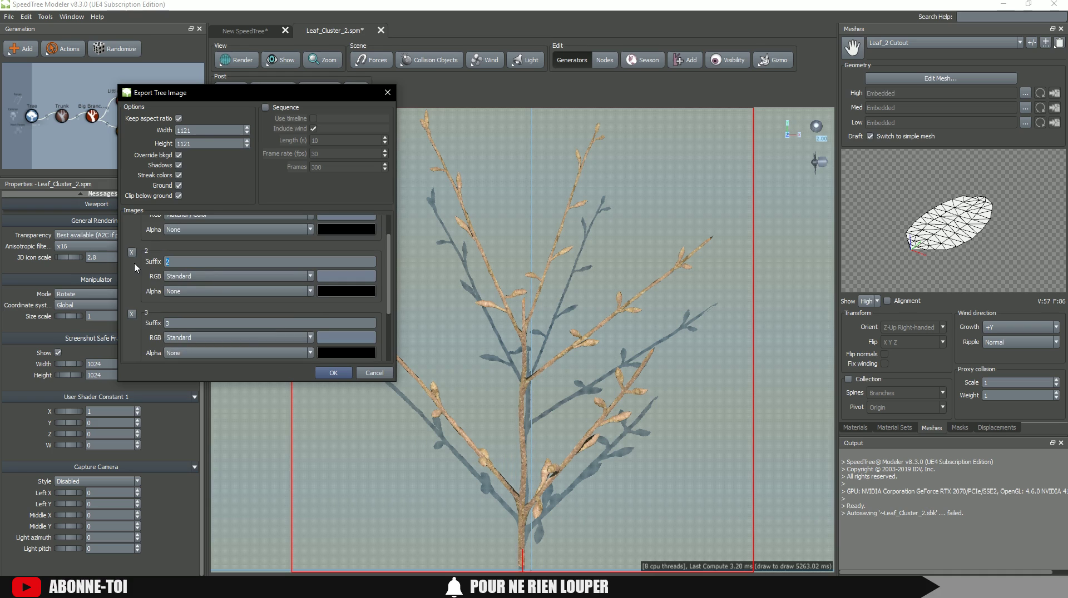
pyautogui.write('normal')
pyautogui.click(184, 276)
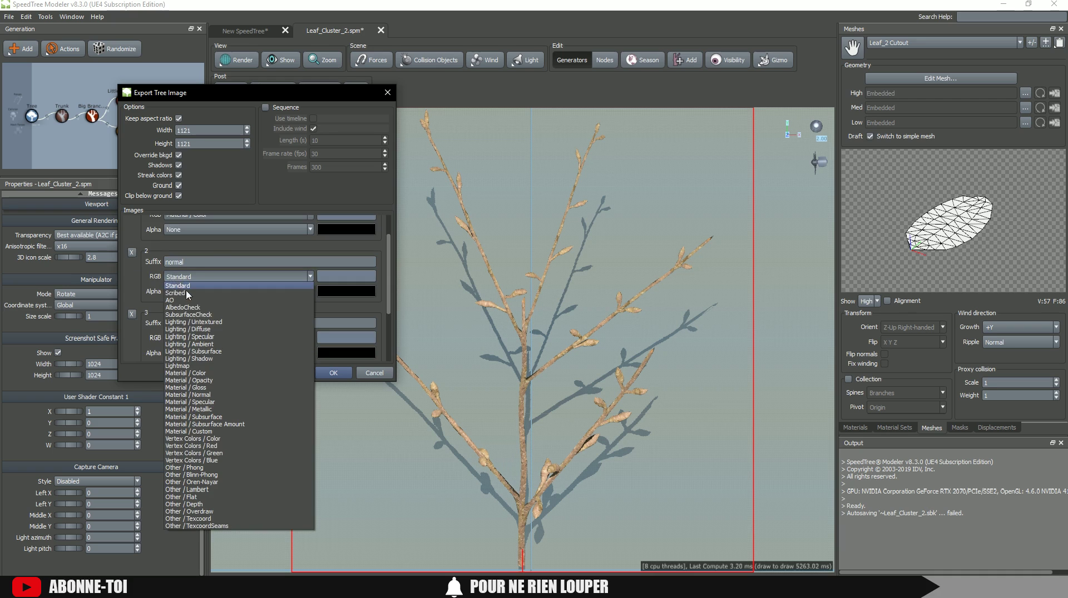
pyautogui.click(188, 395)
# Give the third export image the suffix transparence, set its RGB output to Material / Opacity and make its RGB background black.
pyautogui.scroll(-2, 203, 318)
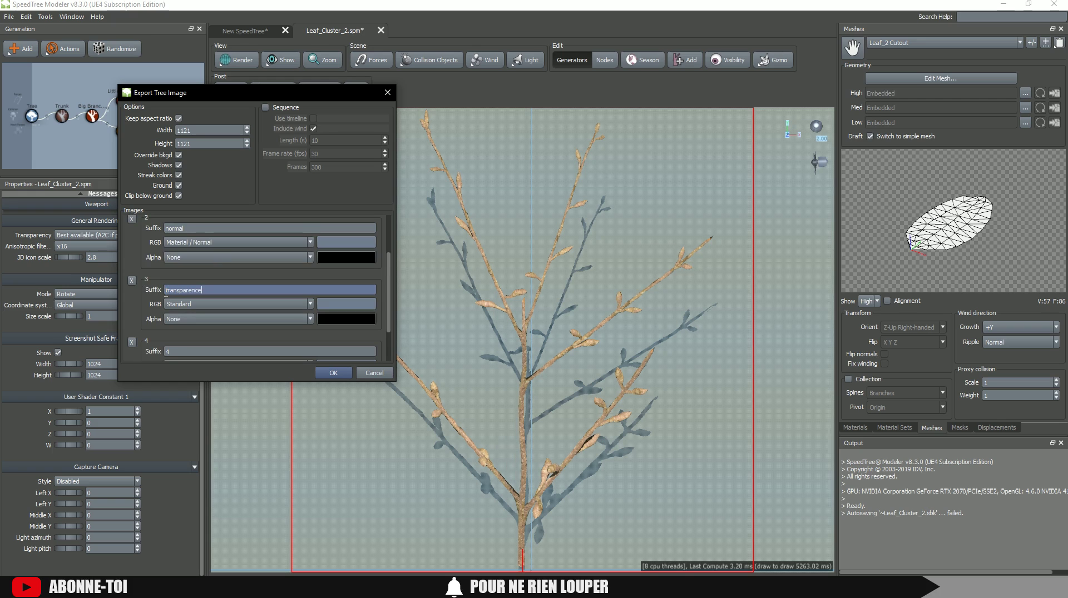
pyautogui.click(186, 305)
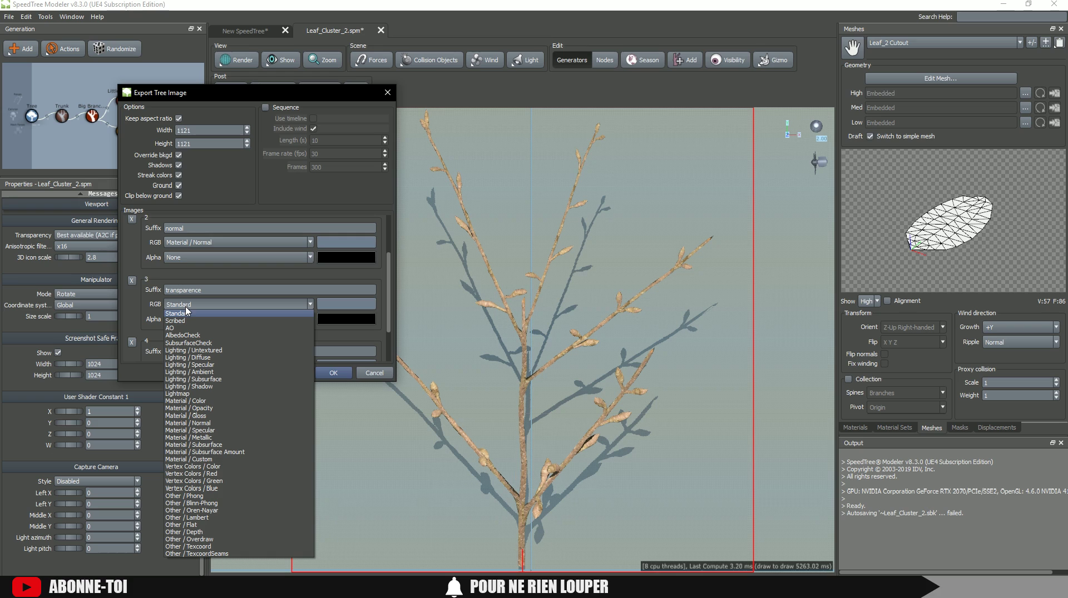
pyautogui.click(207, 409)
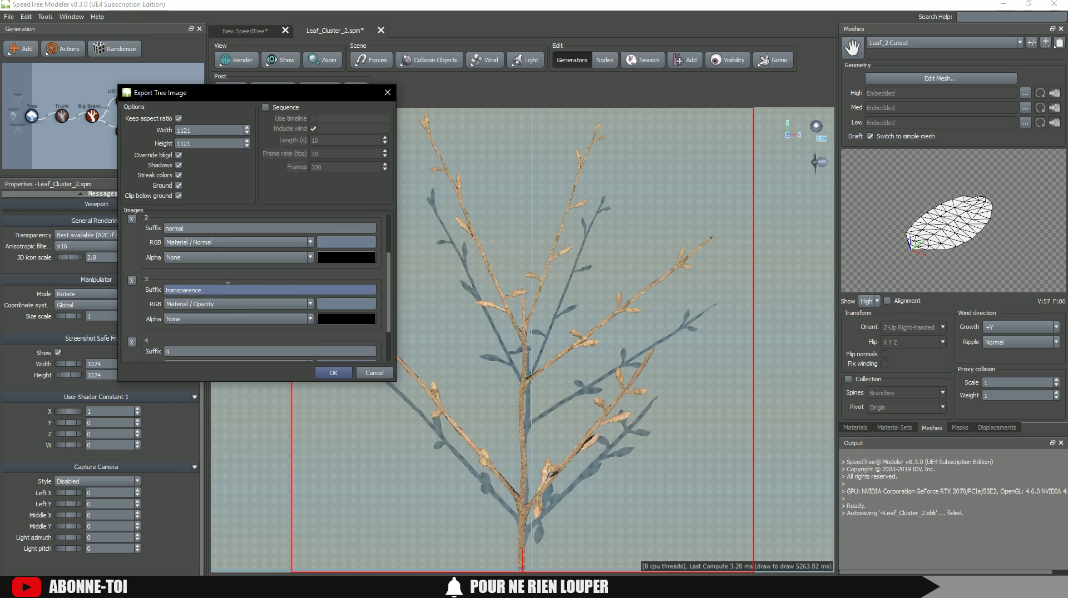
pyautogui.click(342, 305)
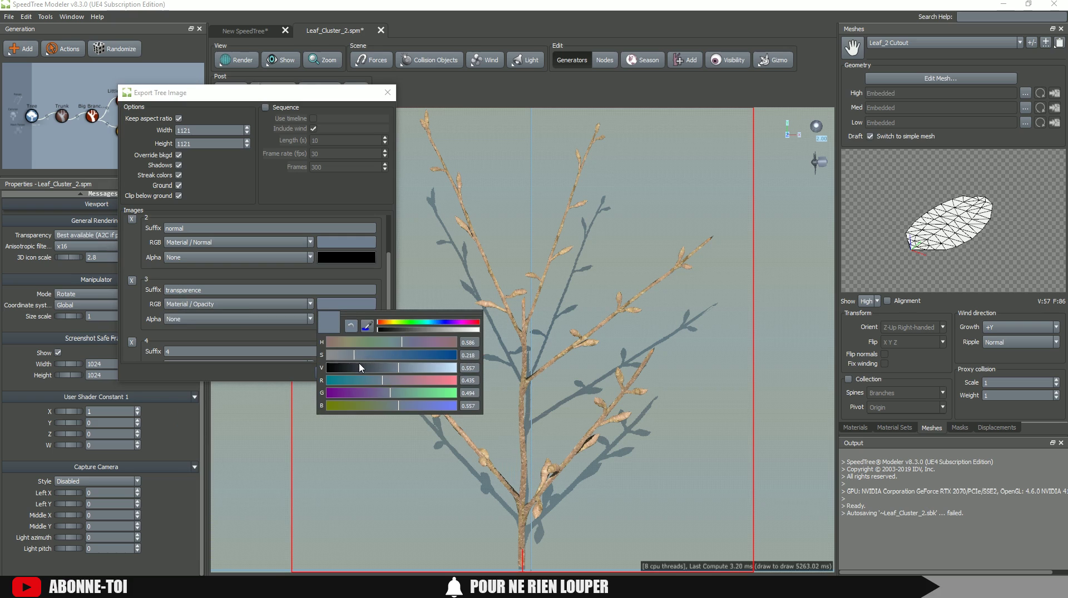
pyautogui.moveTo(362, 368); pyautogui.dragTo(287, 365)
pyautogui.click(383, 295)
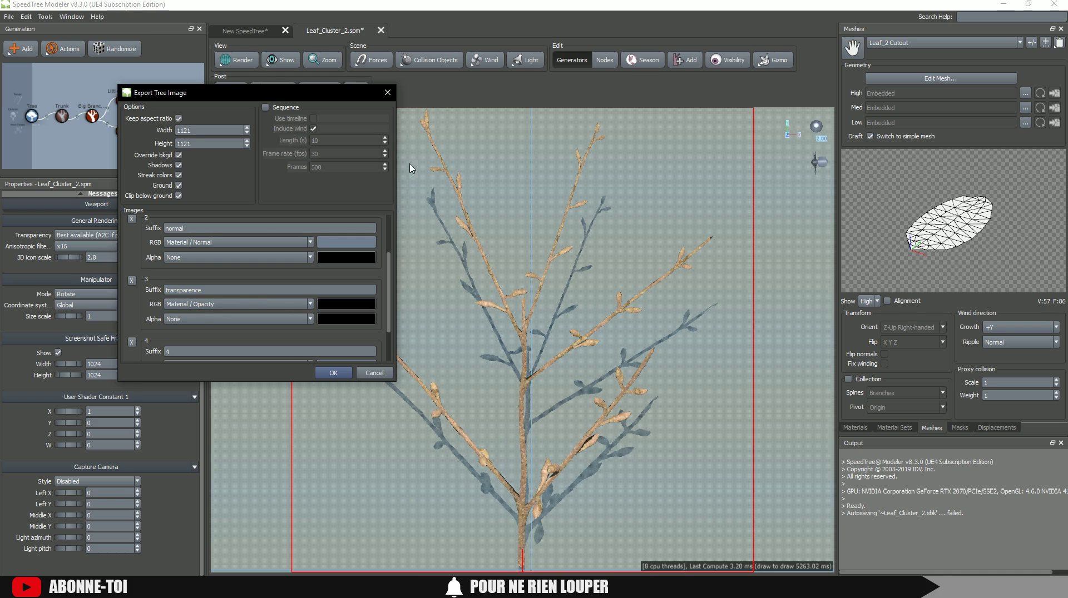
# Set the fourth export image's RGB output to Material / Specular and its suffix to specular.
pyautogui.scroll(-1, 325, 255)
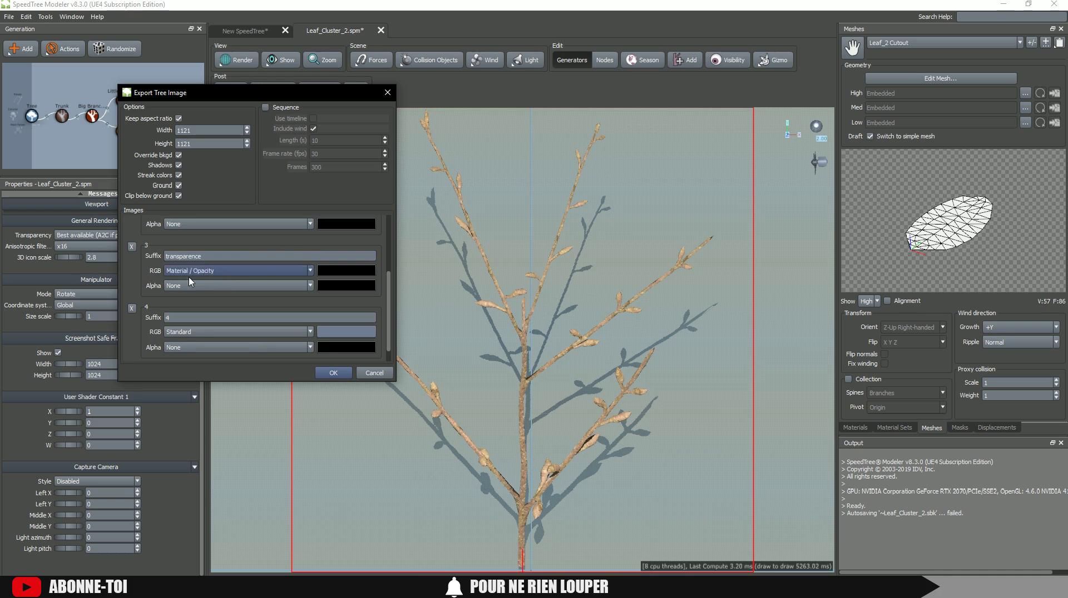
pyautogui.scroll(-1, 223, 280)
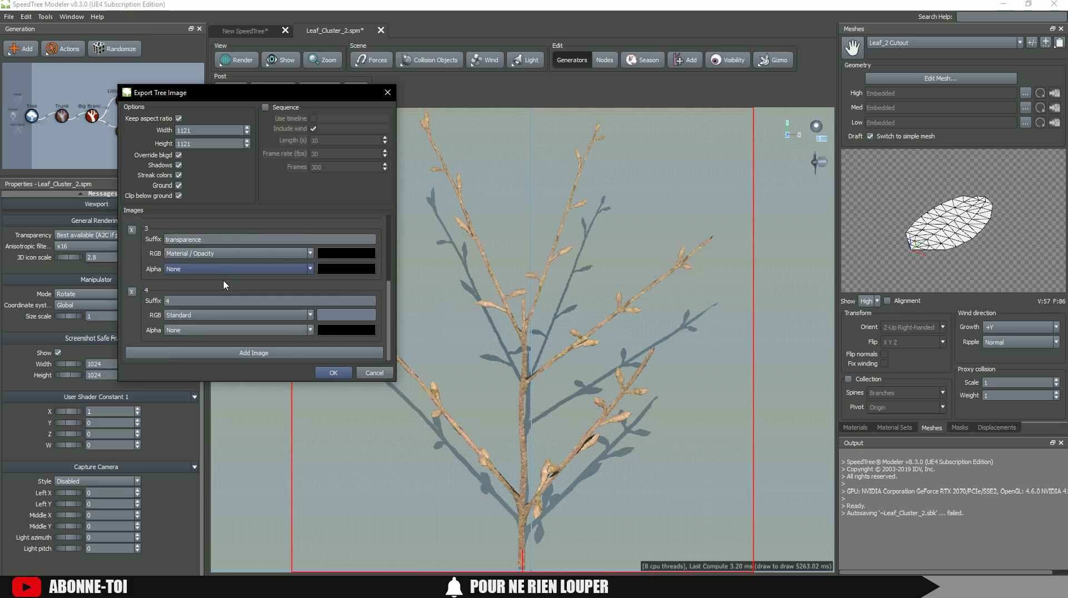
pyautogui.click(206, 316)
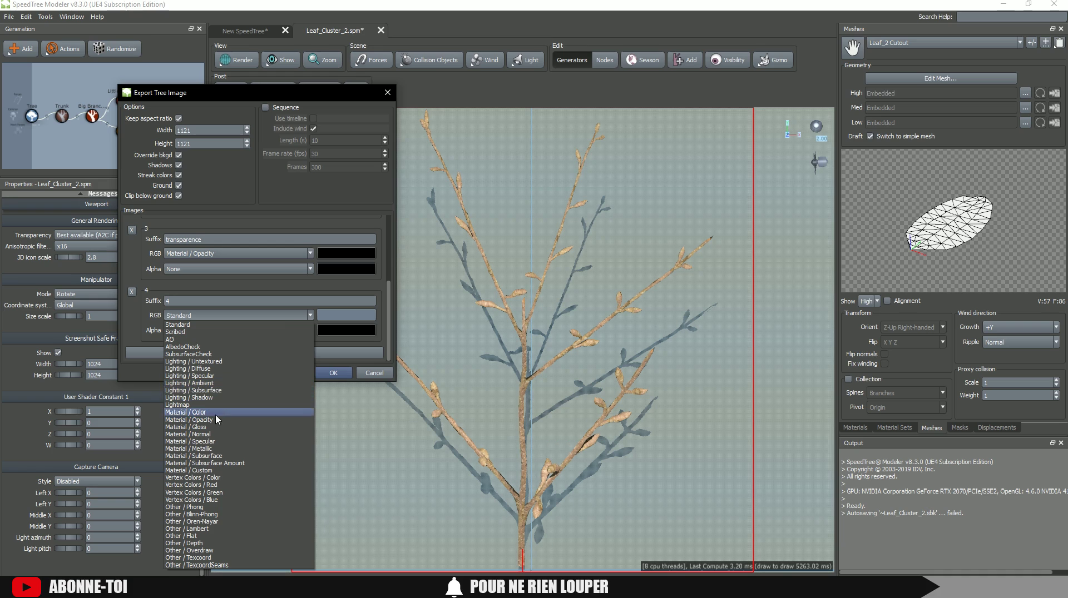
pyautogui.click(220, 442)
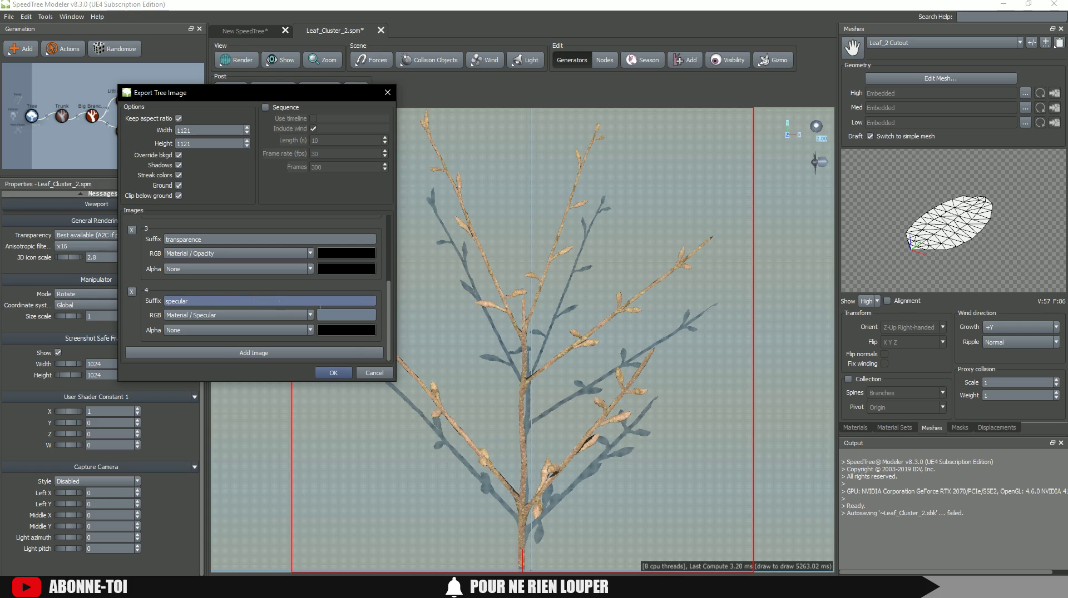
# Export the images as PNG files named Leaf_Cluster_2 into the textureopti folder and return to the model.
pyautogui.click(331, 373)
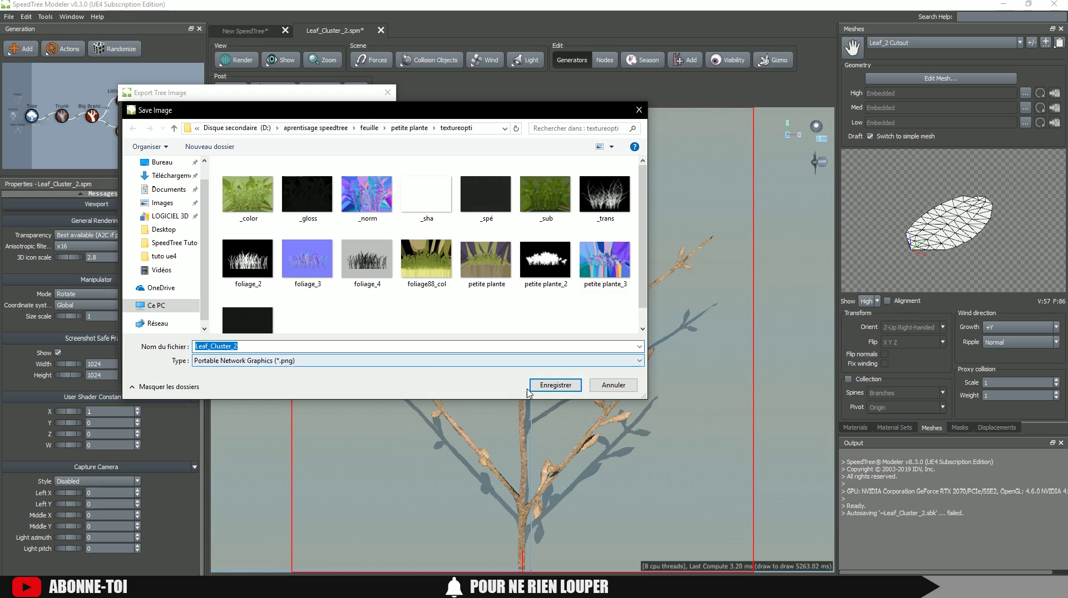
pyautogui.click(550, 386)
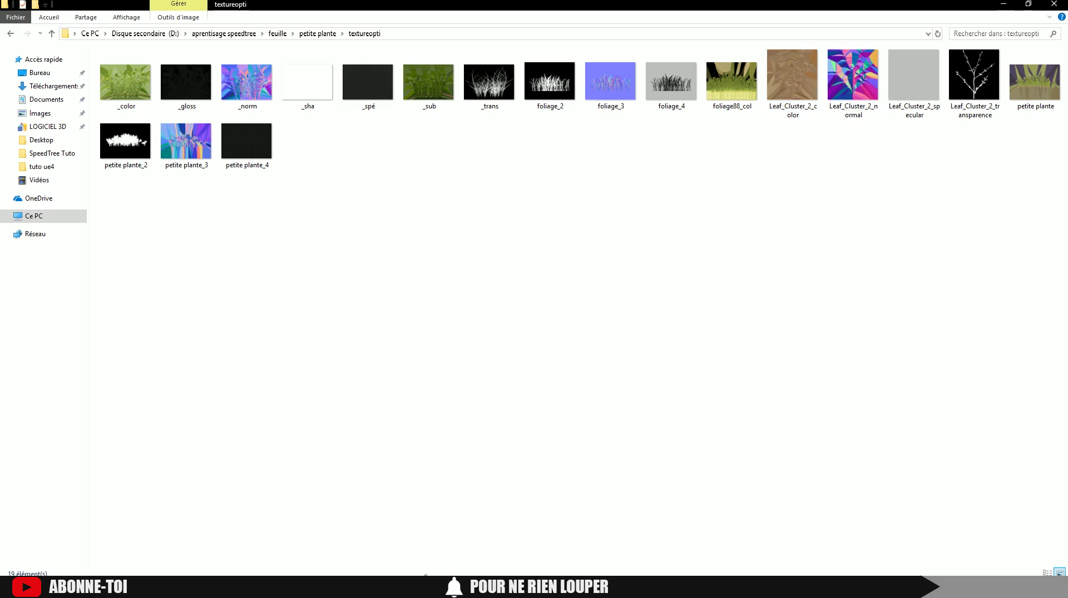
pyautogui.click(425, 588)
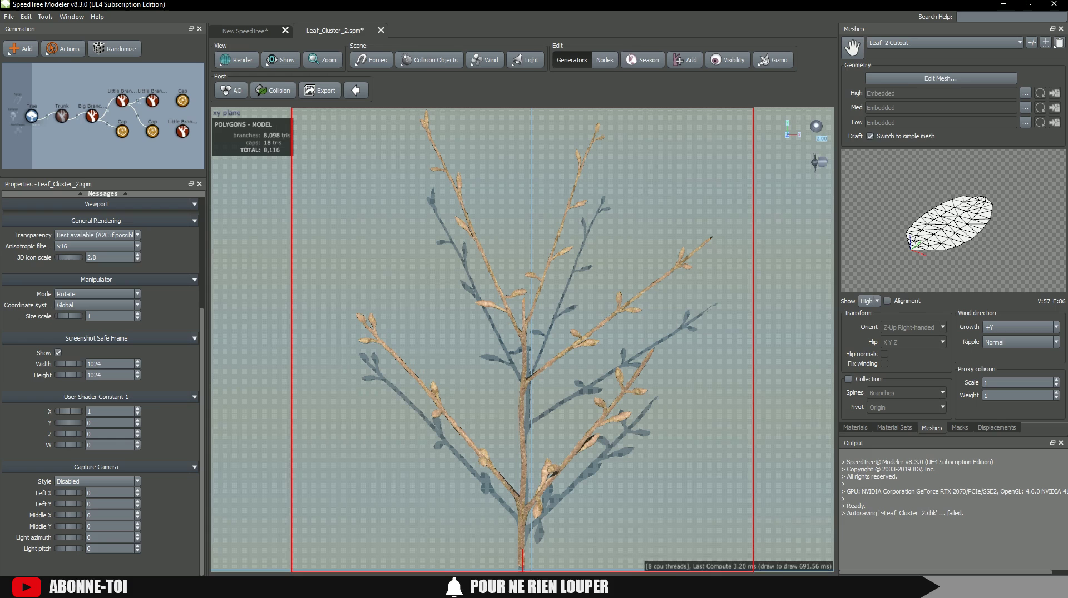
# In the New SpeedTree model, add a Leaf Mesh generator to the bifurcating branches.
pyautogui.click(255, 31)
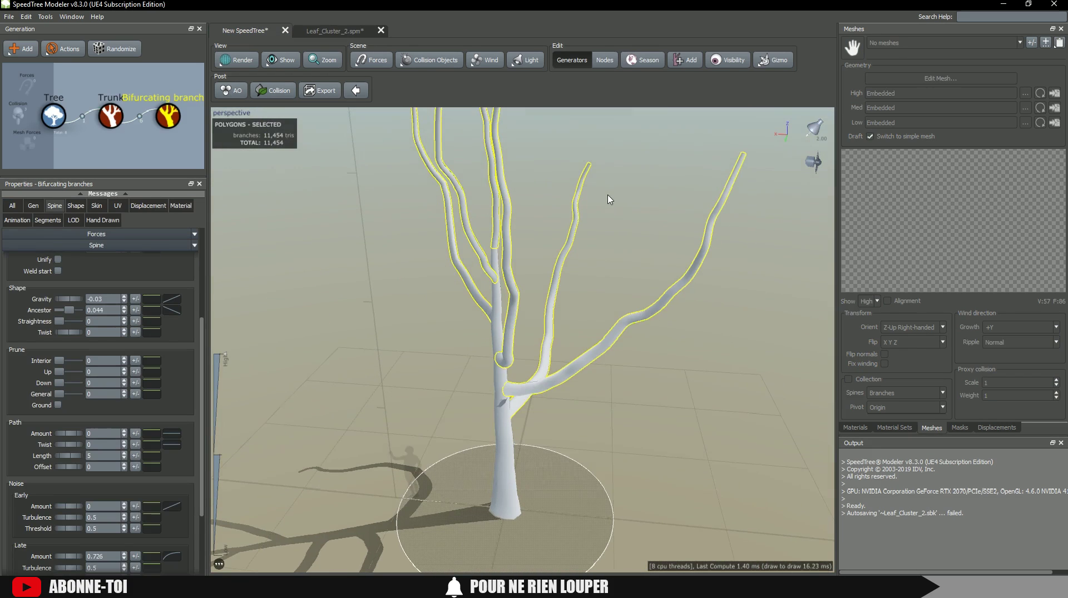
pyautogui.rightClick(171, 119)
pyautogui.moveTo(211, 123)
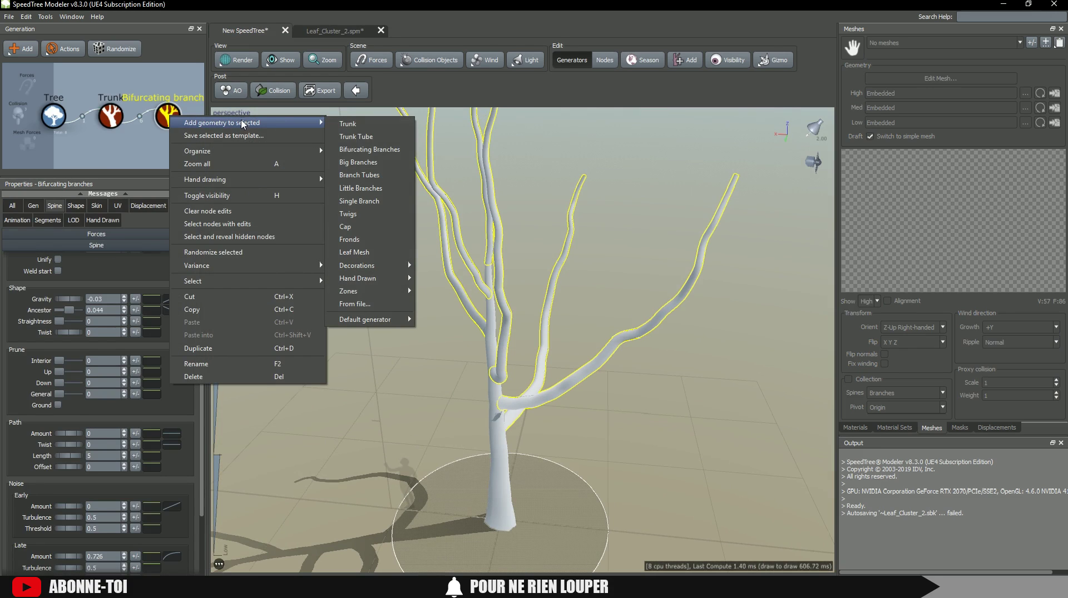
pyautogui.click(356, 251)
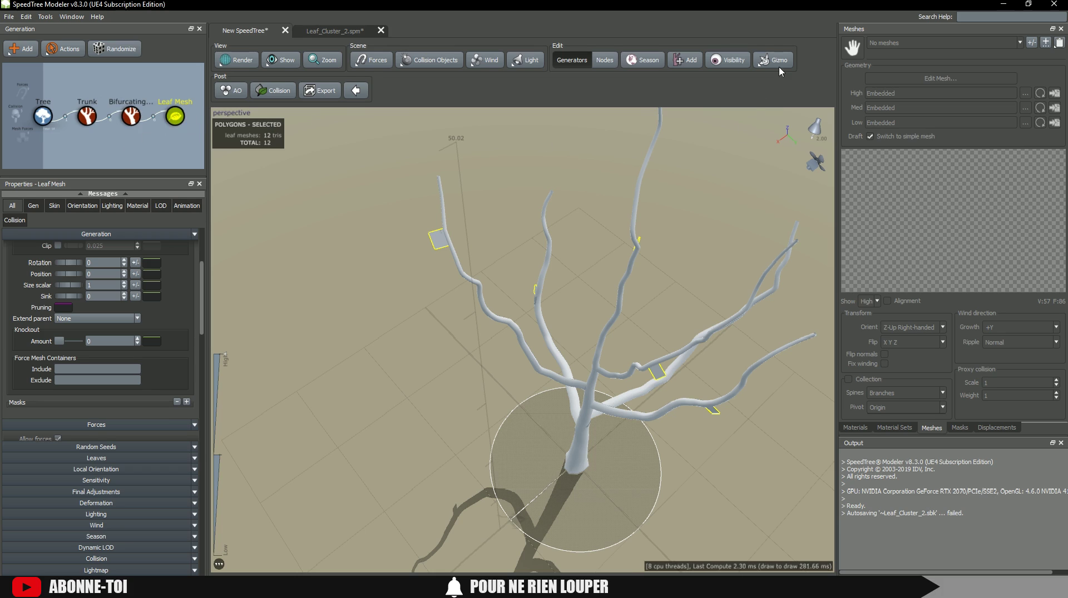
# Create a new material named branche in the tree model.
pyautogui.click(864, 428)
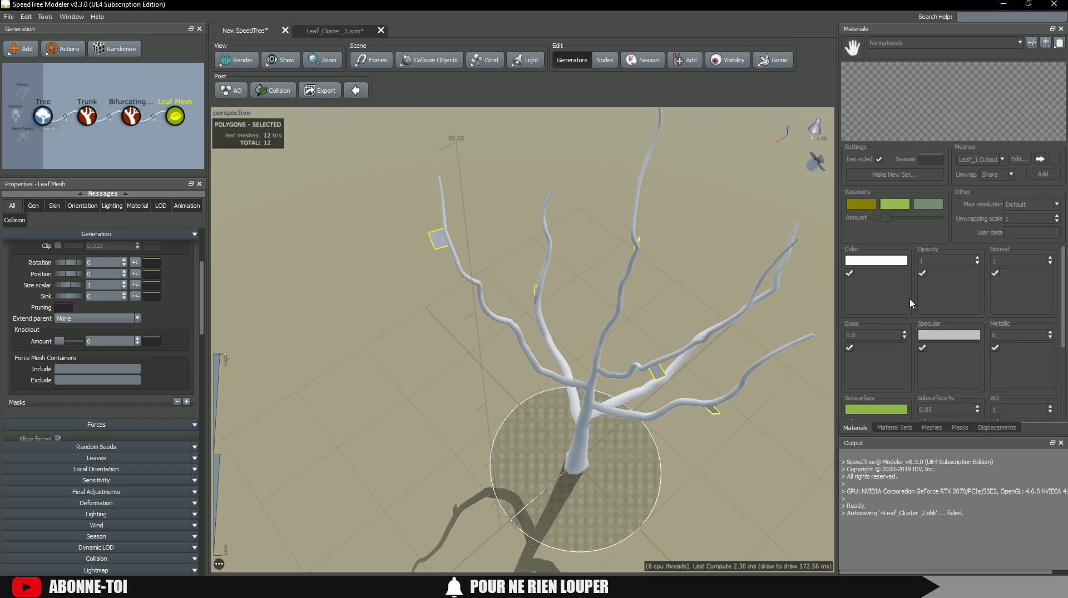
pyautogui.click(1031, 43)
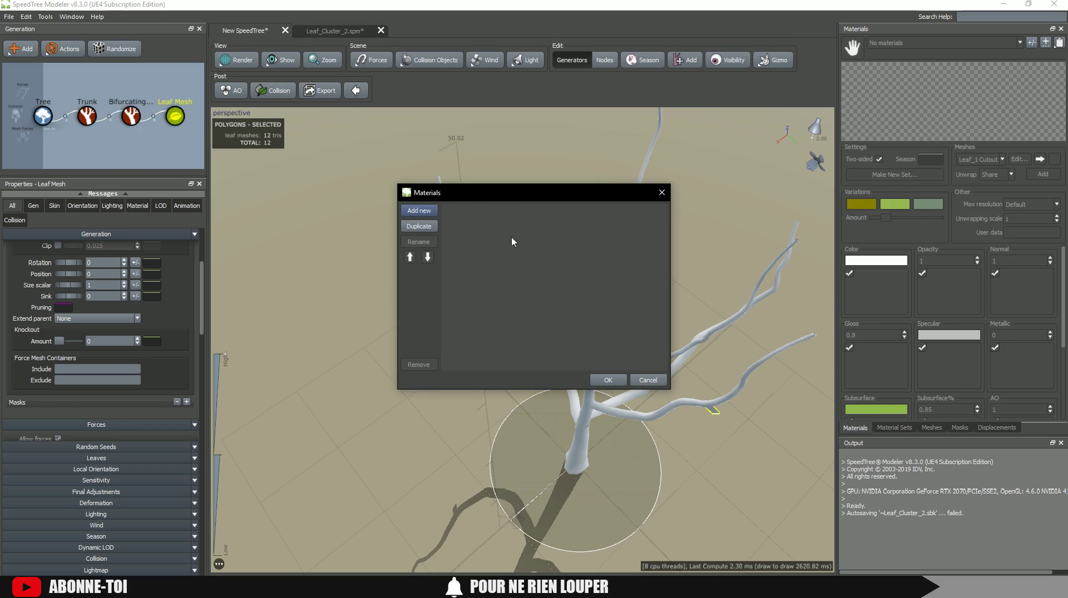
pyautogui.click(428, 210)
pyautogui.press('Return')
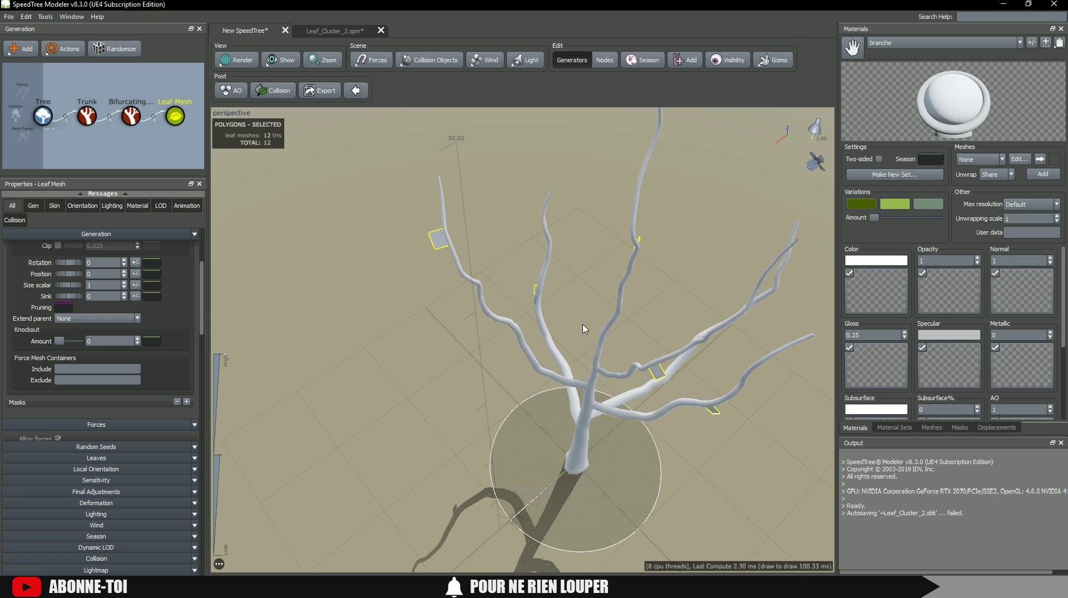
# Load the Leaf_Cluster_2 color, transparence, normal and specular textures from the textureopti folder in File Explorer into the branche material.
pyautogui.moveTo(592, 326); pyautogui.dragTo(441, 504)
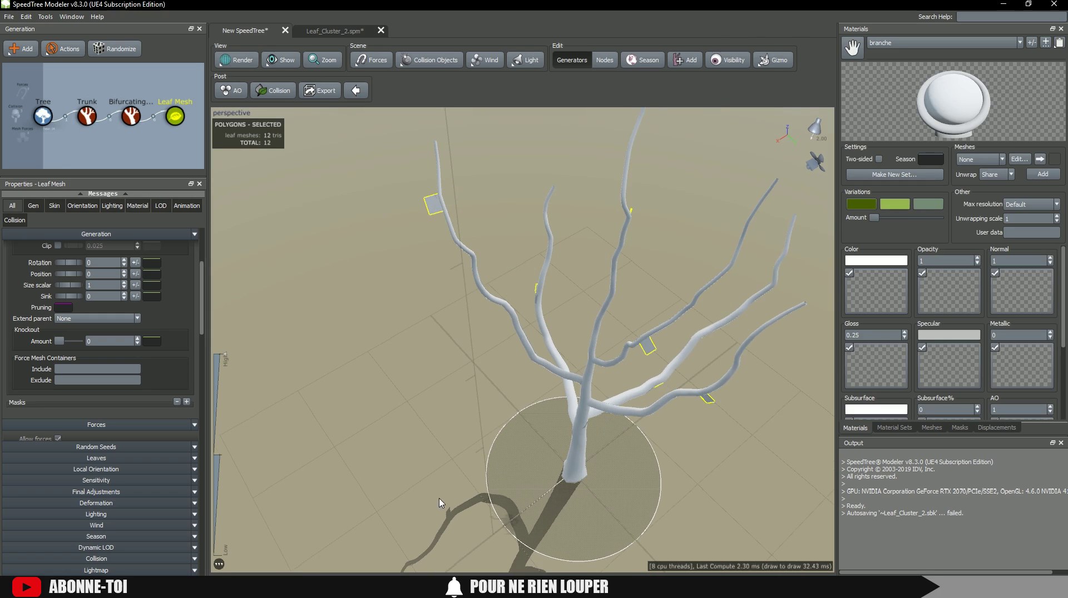
pyautogui.moveTo(280, 576)
pyautogui.click(296, 550)
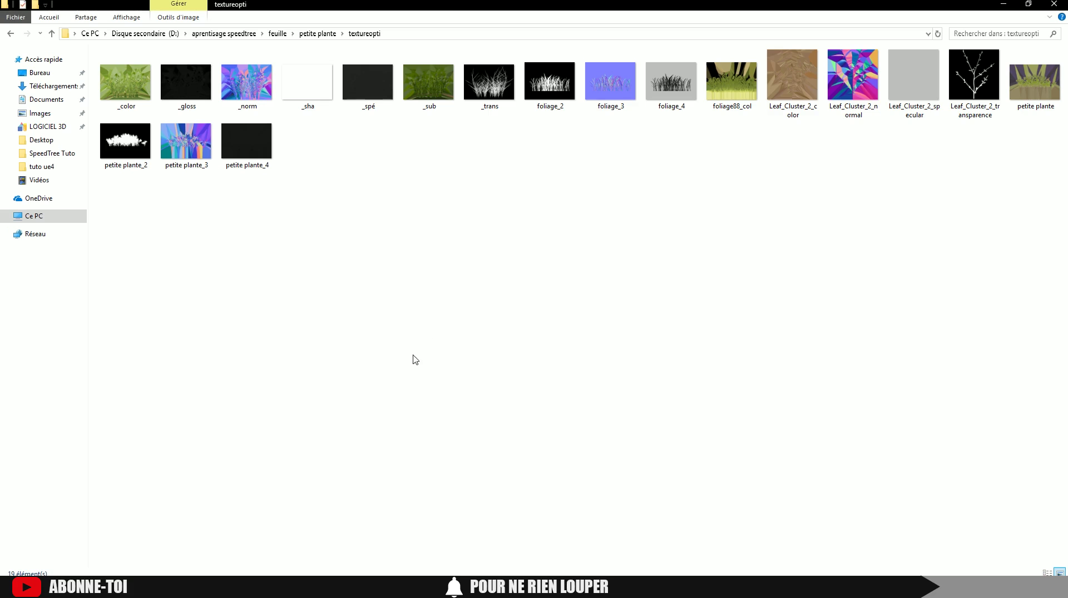
pyautogui.moveTo(469, 4); pyautogui.dragTo(433, 100)
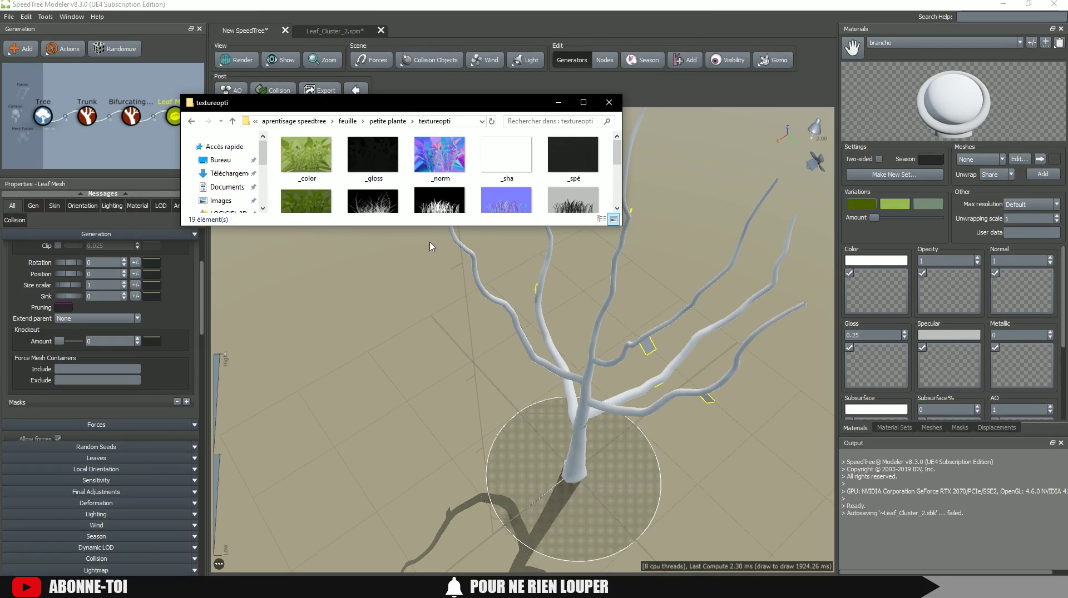
pyautogui.moveTo(424, 227); pyautogui.dragTo(414, 414)
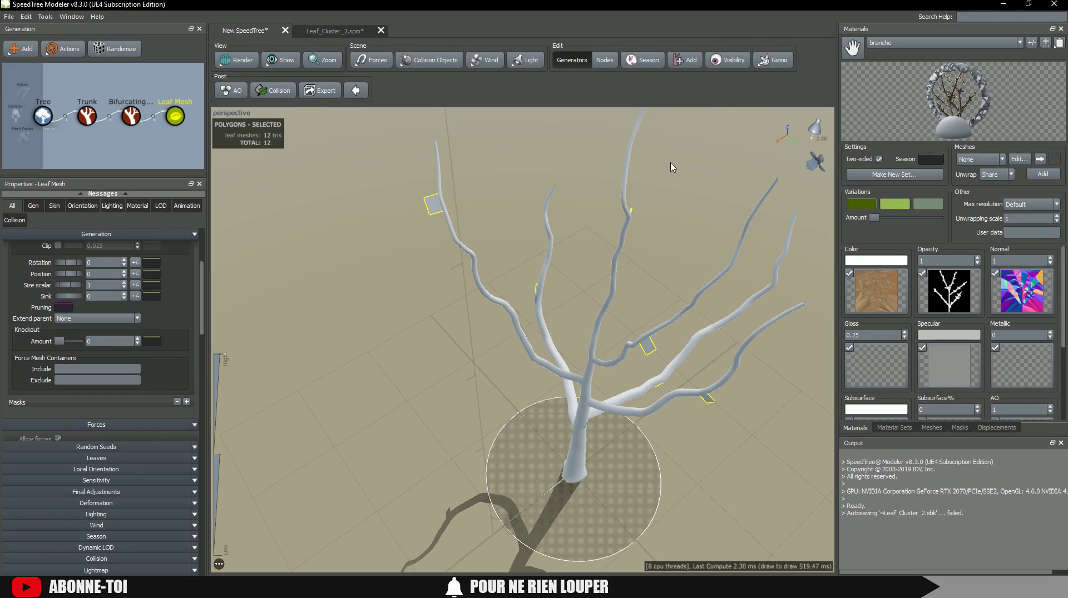
# Create a cutout mesh for the branche material and show its opacity map in the cutout editor.
pyautogui.scroll(5, 640, 203)
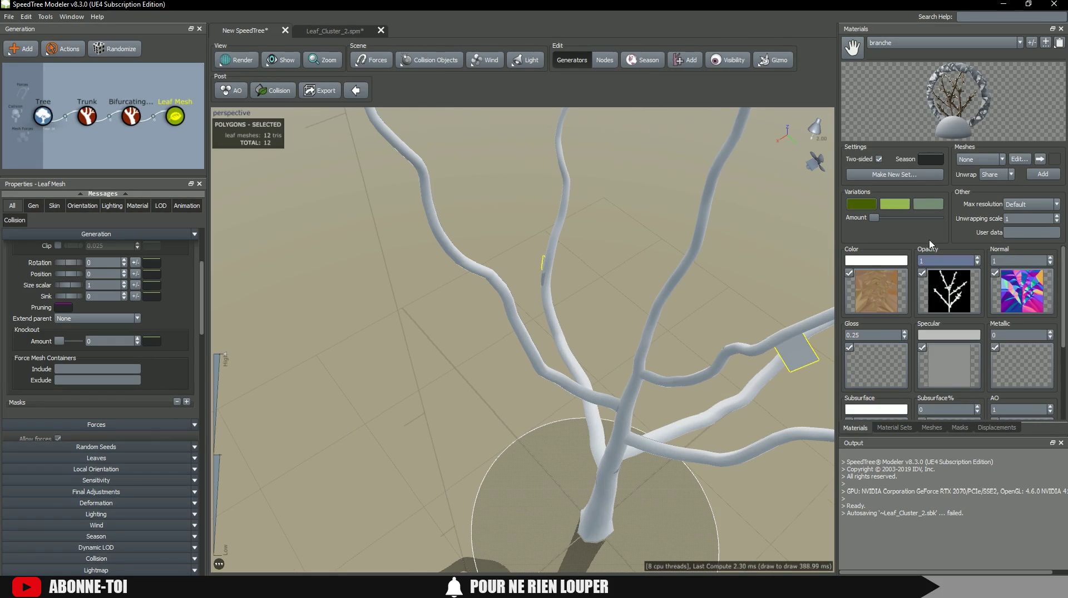
pyautogui.click(1019, 159)
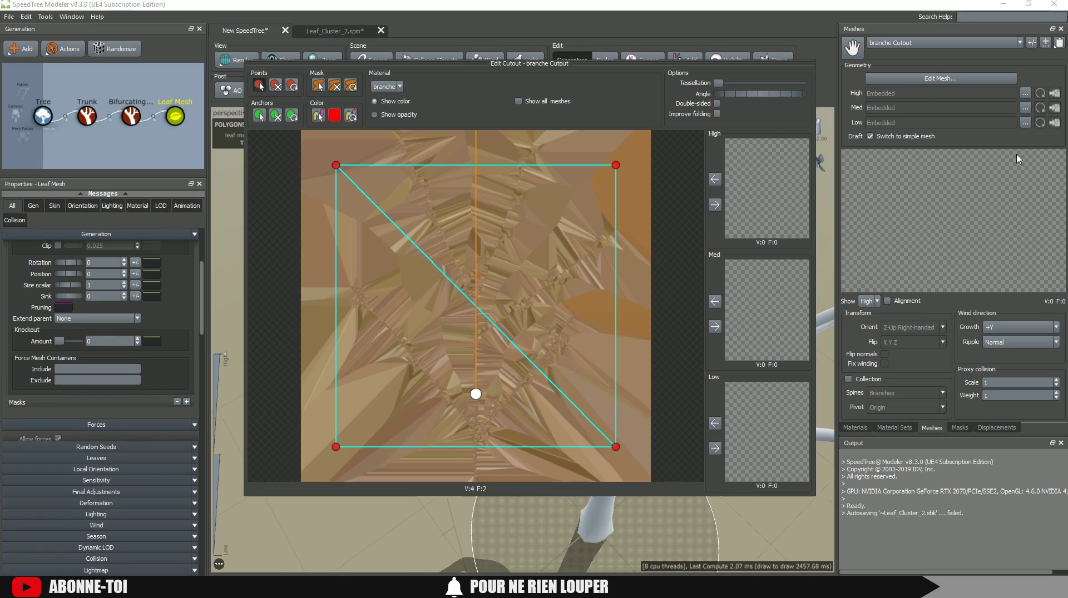
pyautogui.click(383, 114)
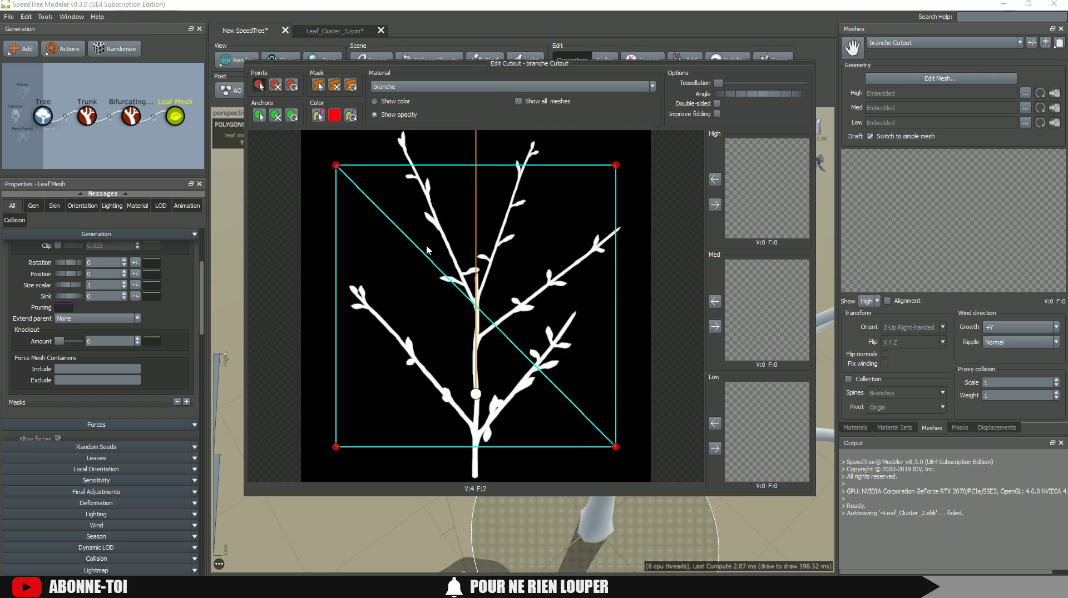
# Examine the branch model in Leaf_Cluster_2.spm as a reference and return to the cutout editor of the new tree.
pyautogui.moveTo(476, 394); pyautogui.dragTo(477, 476)
pyautogui.moveTo(615, 447); pyautogui.dragTo(479, 465)
pyautogui.moveTo(336, 447); pyautogui.dragTo(466, 477)
pyautogui.click(331, 31)
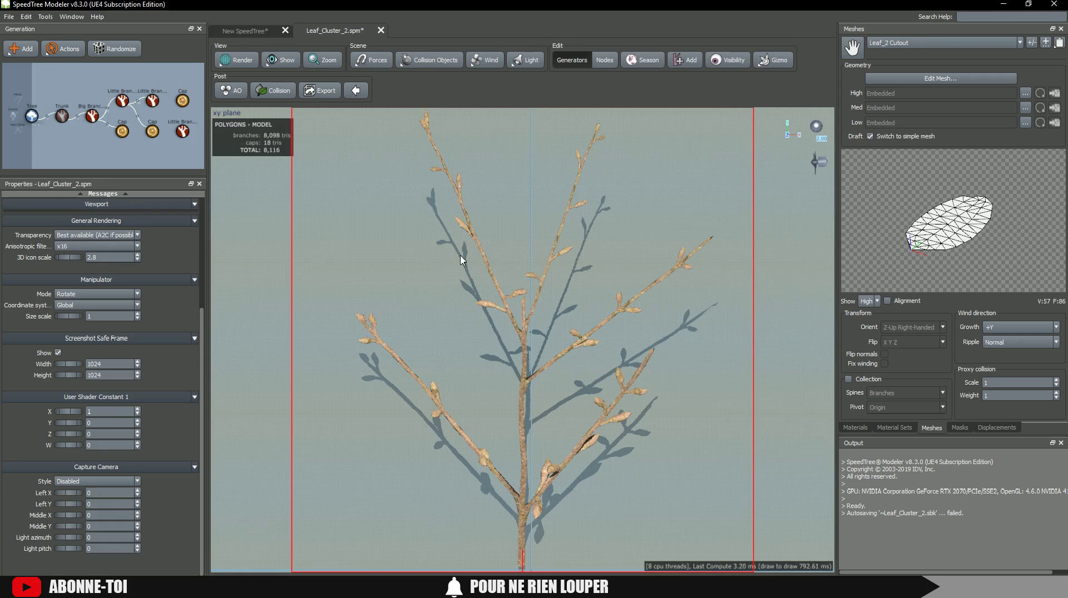
pyautogui.click(245, 31)
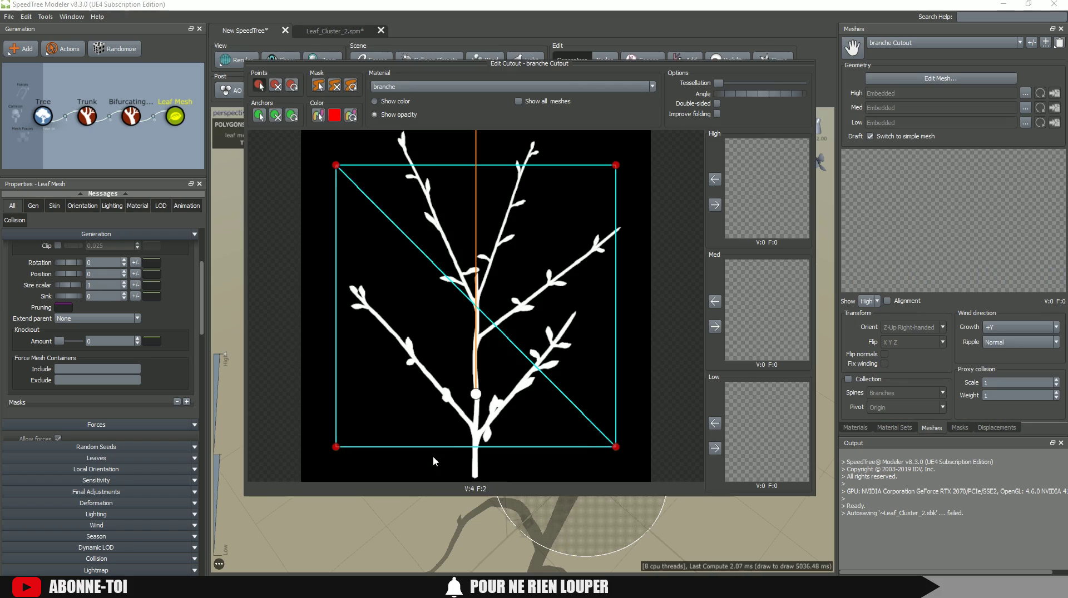
# Add cutout points at the stem base and the right twig tip, and move the four corners to fit the branch outline.
pyautogui.click(474, 477)
pyautogui.moveTo(616, 447); pyautogui.dragTo(586, 329)
pyautogui.click(630, 221)
pyautogui.moveTo(616, 165); pyautogui.dragTo(533, 140)
pyautogui.moveTo(336, 447); pyautogui.dragTo(346, 294)
pyautogui.moveTo(335, 165); pyautogui.dragTo(395, 131)
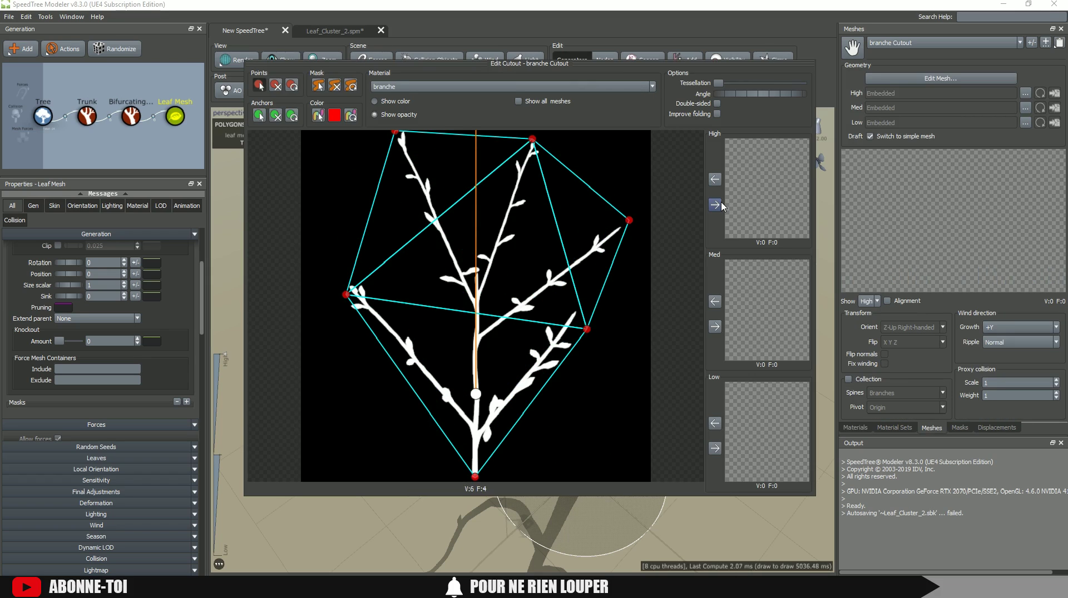
# Add further cutout points around the upper twig tips and in the gaps between the twigs.
pyautogui.click(357, 260)
pyautogui.click(460, 386)
pyautogui.click(444, 296)
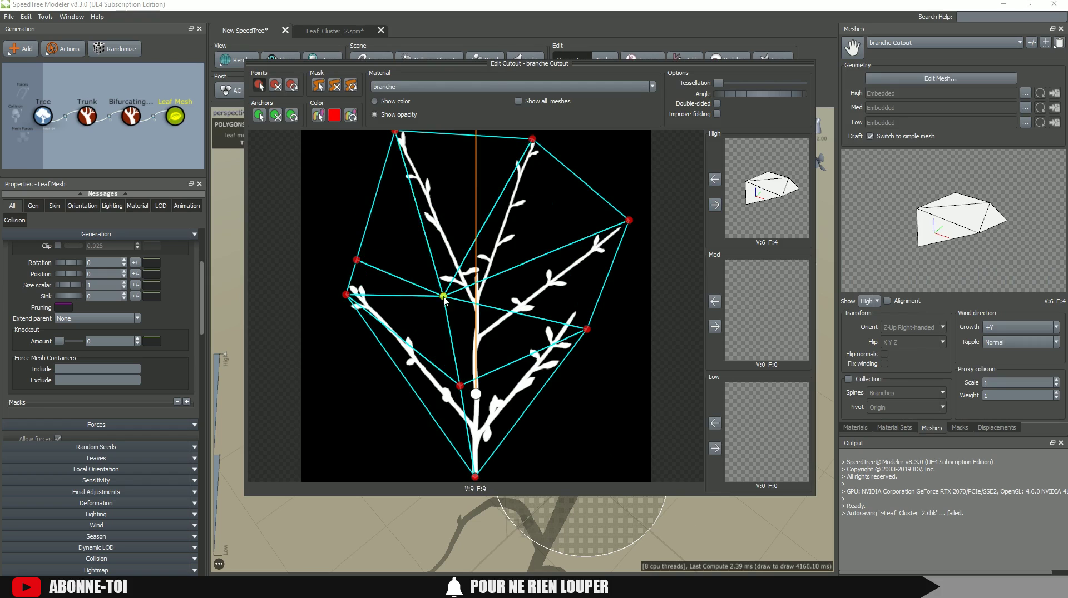
pyautogui.click(384, 151)
pyautogui.click(426, 138)
pyautogui.click(468, 245)
pyautogui.click(509, 139)
pyautogui.click(553, 155)
# Mask out the gap beside the upper left twig and move the neighbouring cutout points closer to the twigs.
pyautogui.click(318, 85)
pyautogui.moveTo(377, 209); pyautogui.dragTo(353, 196)
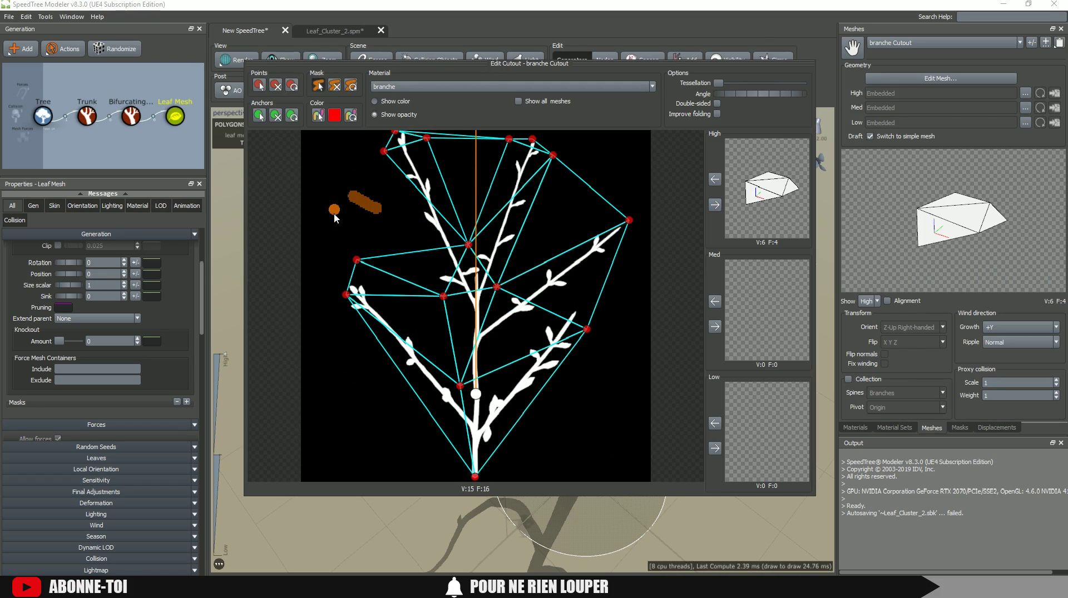
pyautogui.click(258, 85)
pyautogui.moveTo(356, 260); pyautogui.dragTo(399, 249)
pyautogui.moveTo(469, 245); pyautogui.dragTo(473, 252)
pyautogui.moveTo(399, 249); pyautogui.dragTo(432, 263)
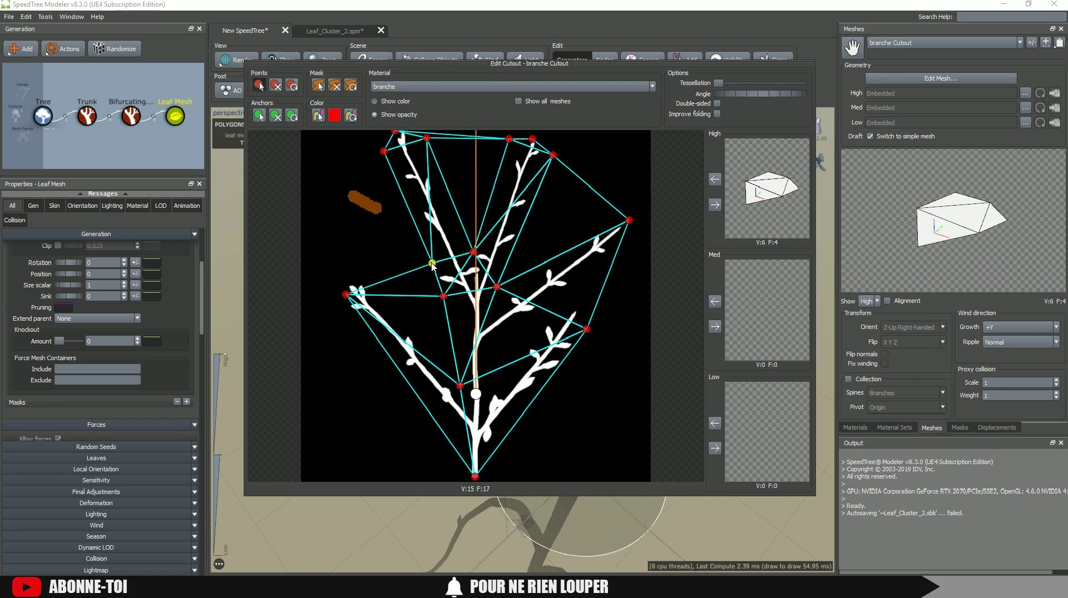
# Mask out the two gaps beside the upper right twig, store the cutout as the High mesh and close the editor.
pyautogui.click(318, 85)
pyautogui.moveTo(474, 152); pyautogui.dragTo(465, 172)
pyautogui.moveTo(601, 170); pyautogui.dragTo(565, 199)
pyautogui.click(715, 206)
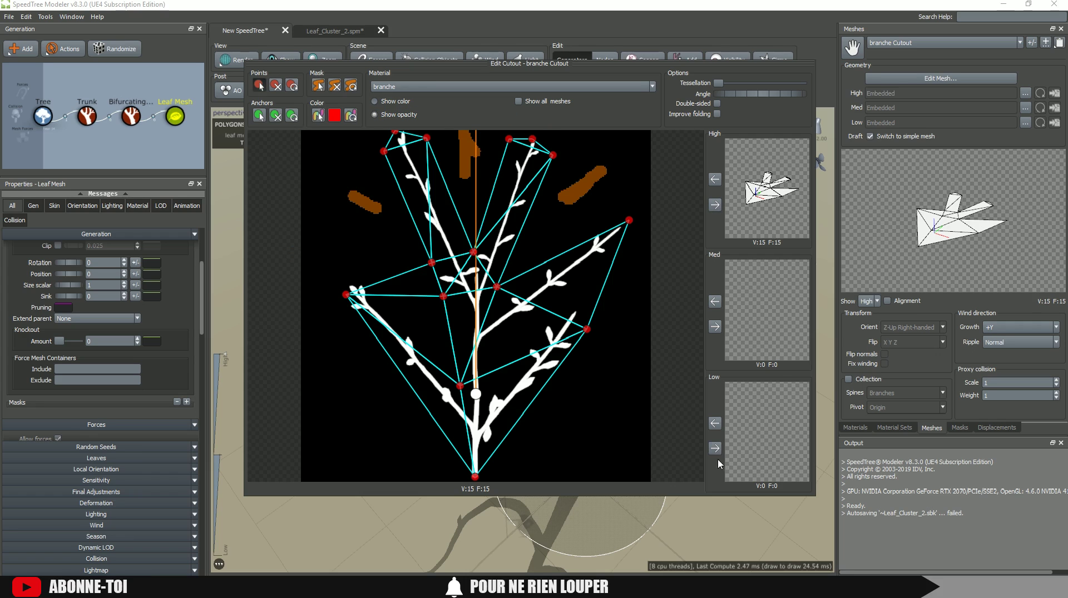
pyautogui.click(736, 516)
# Apply the branche material with its cutout mesh to the tree's Leaf Mesh generator.
pyautogui.scroll(3, 596, 337)
pyautogui.scroll(-3, 593, 331)
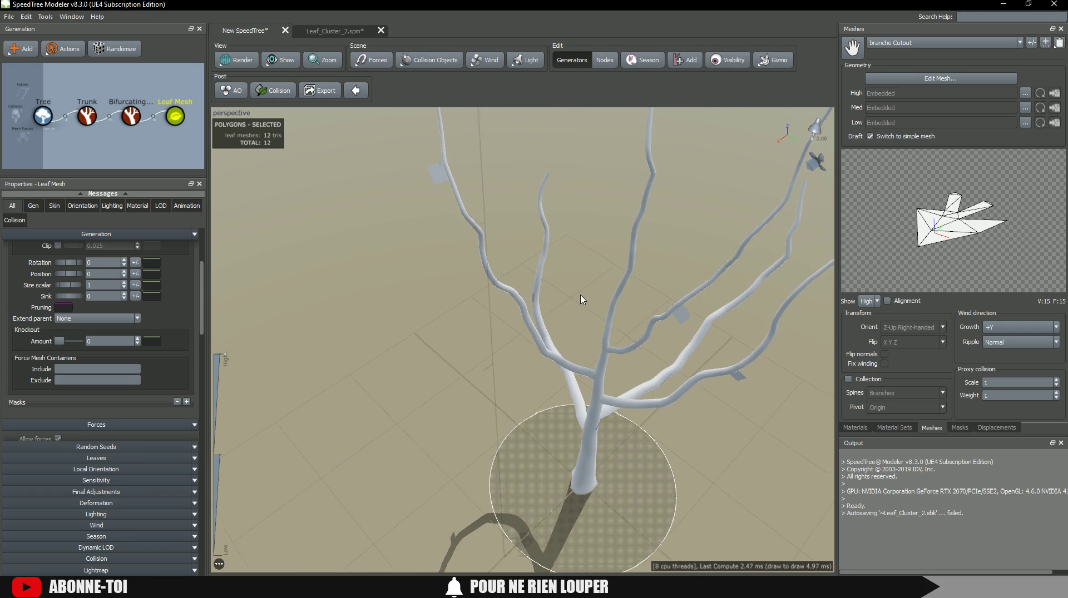
pyautogui.moveTo(579, 299); pyautogui.dragTo(396, 247)
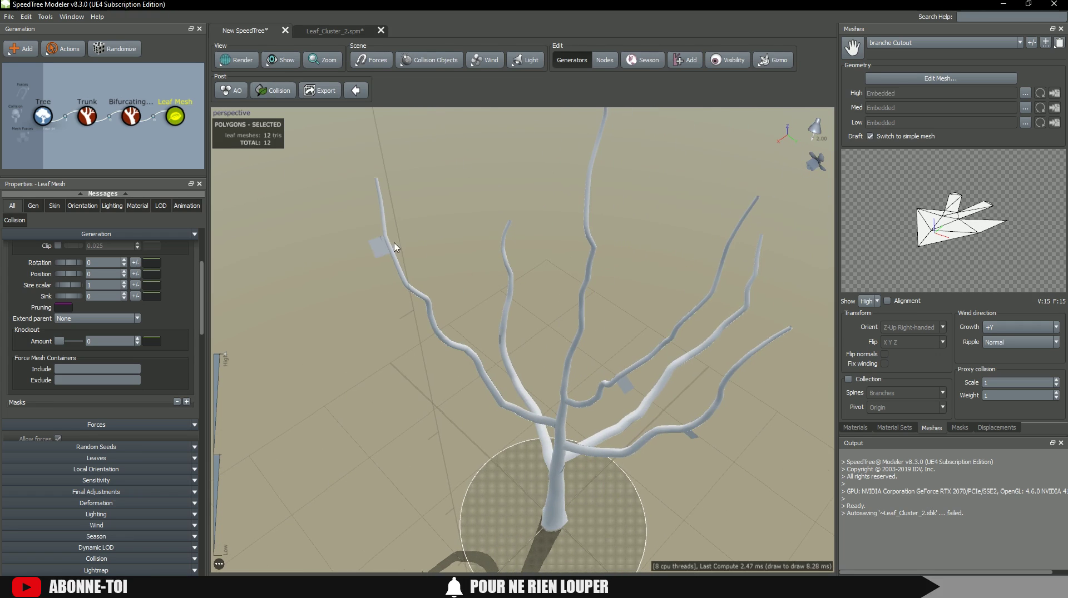
pyautogui.click(855, 428)
pyautogui.moveTo(341, 257); pyautogui.dragTo(373, 249)
pyautogui.moveTo(380, 362); pyautogui.dragTo(356, 236)
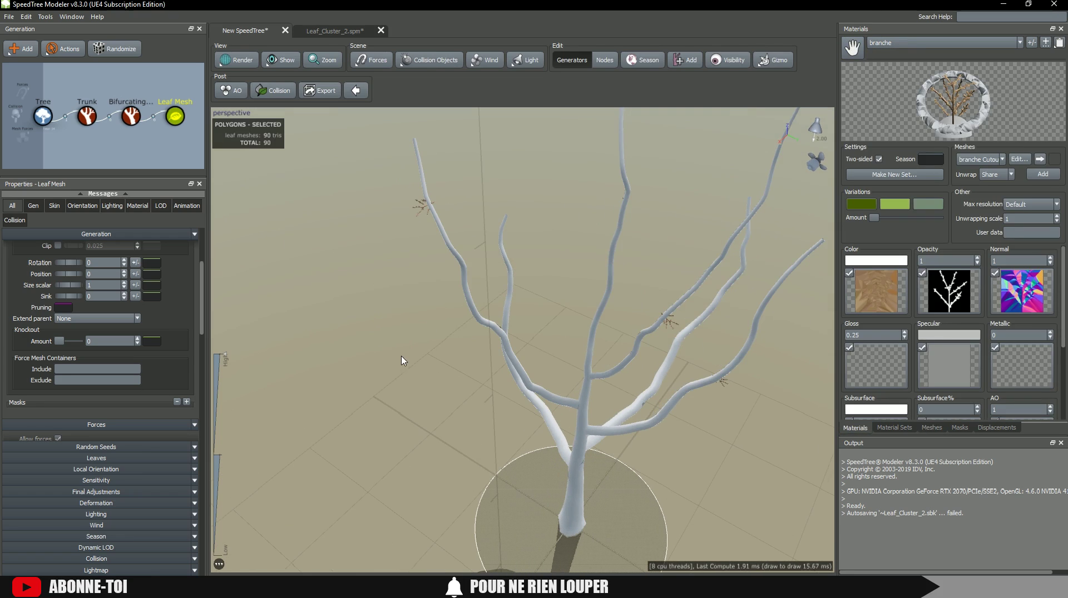
# Set the Leaf Mesh generator's leaf size to 4.55.
pyautogui.click(177, 118)
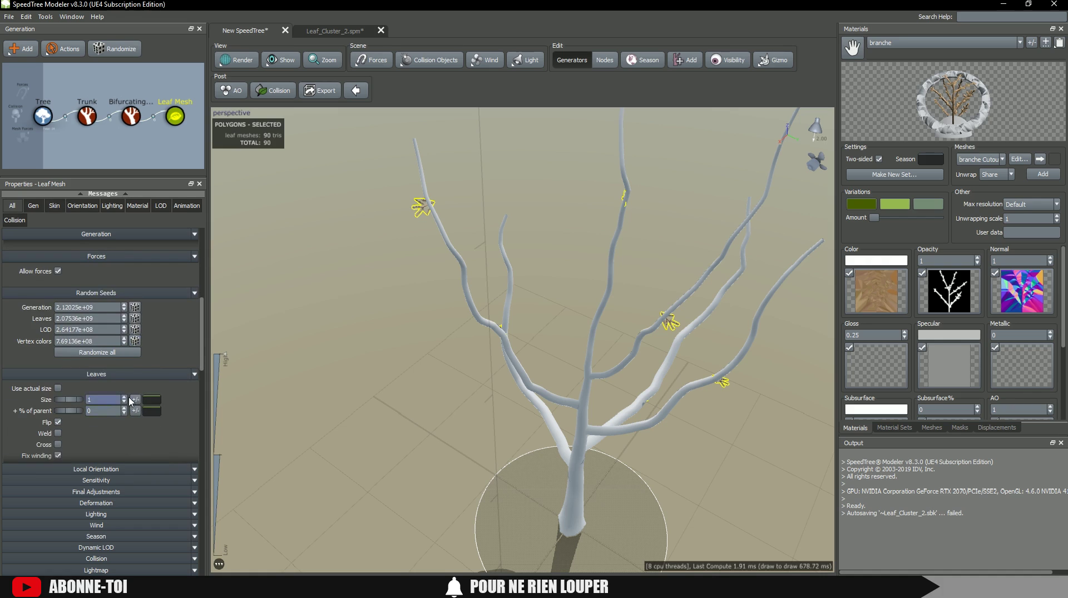
pyautogui.scroll(-2, 141, 392)
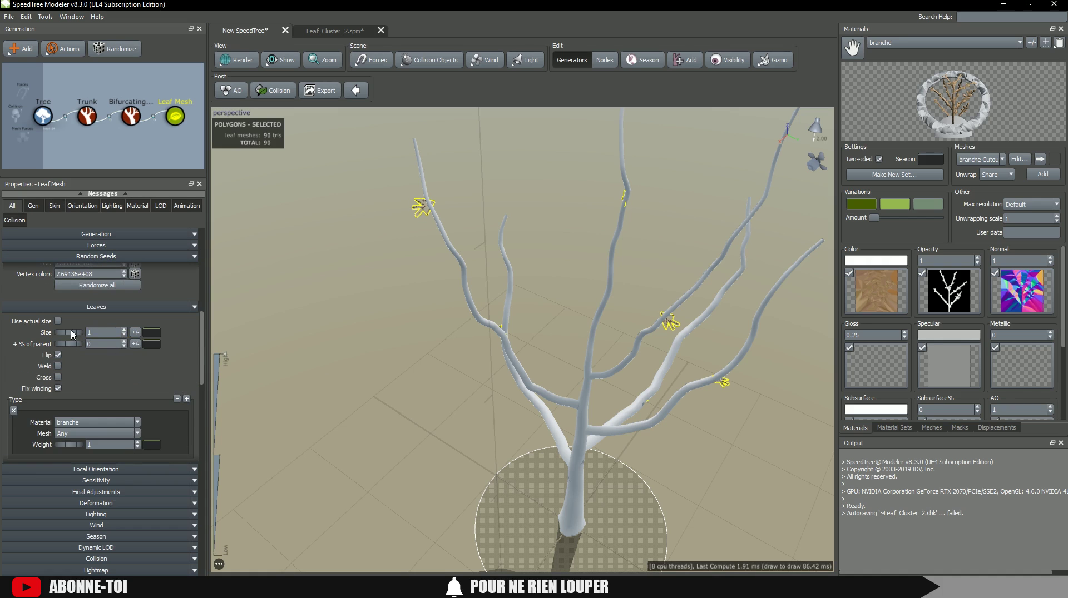
pyautogui.moveTo(72, 333); pyautogui.dragTo(268, 312)
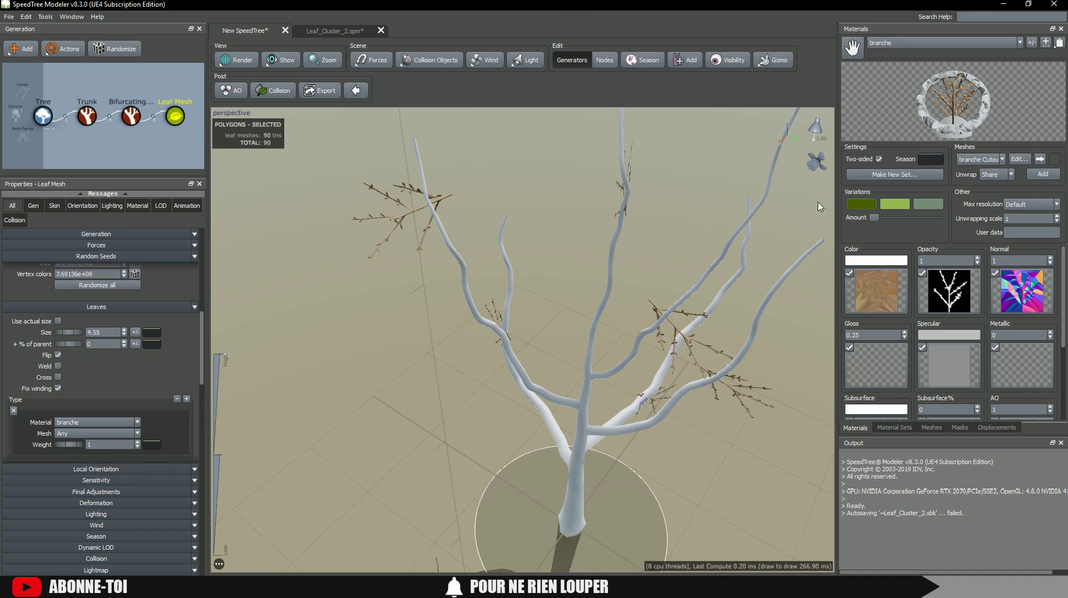
# Move the branche cutout's anchor down to the base of the stem and update the High mesh.
pyautogui.click(1017, 160)
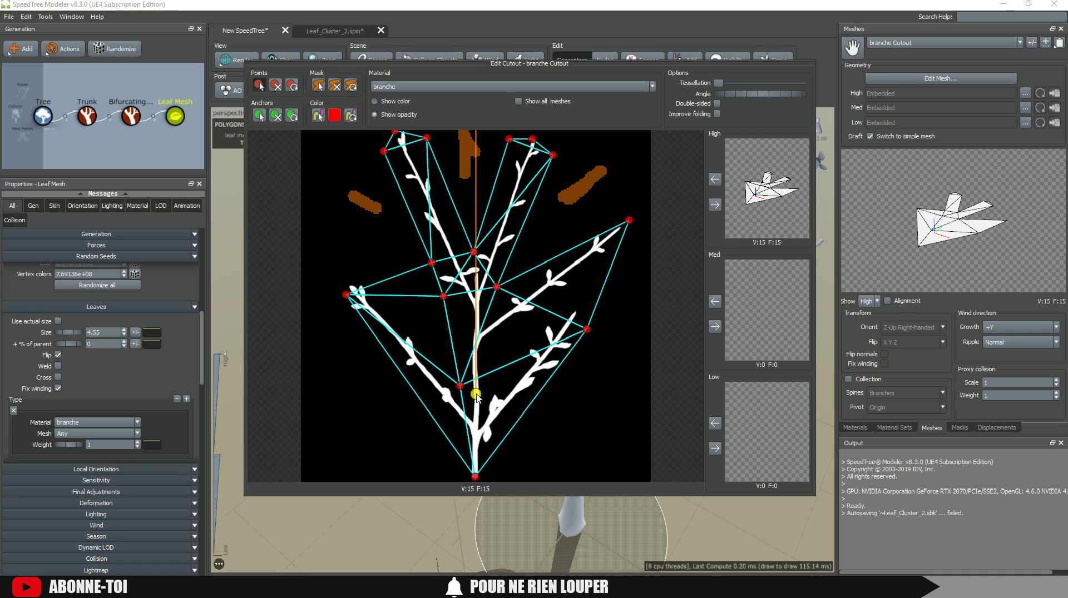
pyautogui.moveTo(475, 394); pyautogui.dragTo(475, 471)
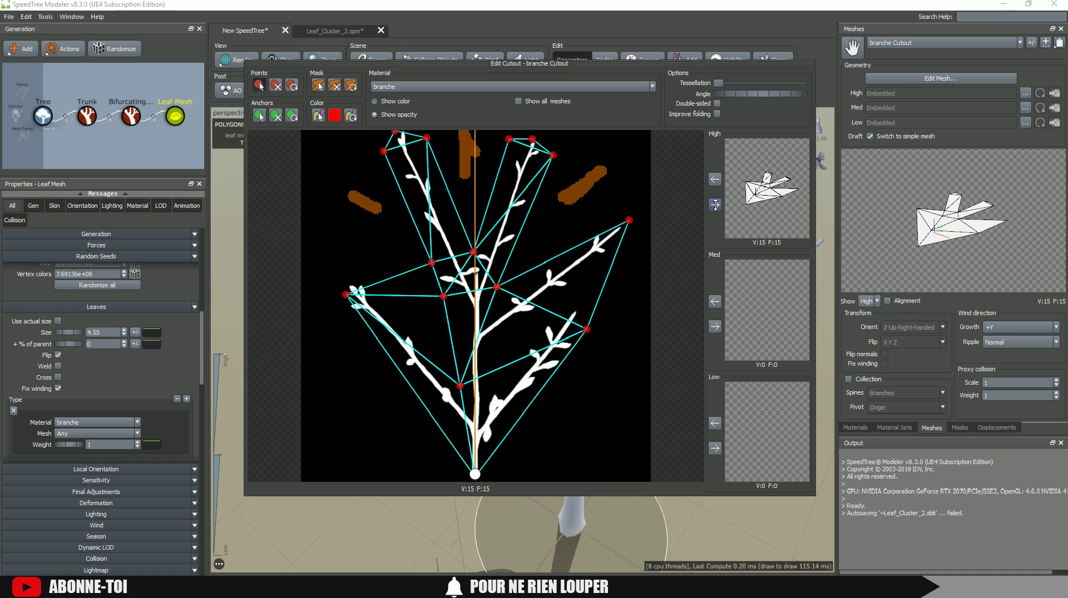
pyautogui.click(715, 204)
pyautogui.click(833, 221)
pyautogui.moveTo(499, 272); pyautogui.dragTo(379, 256)
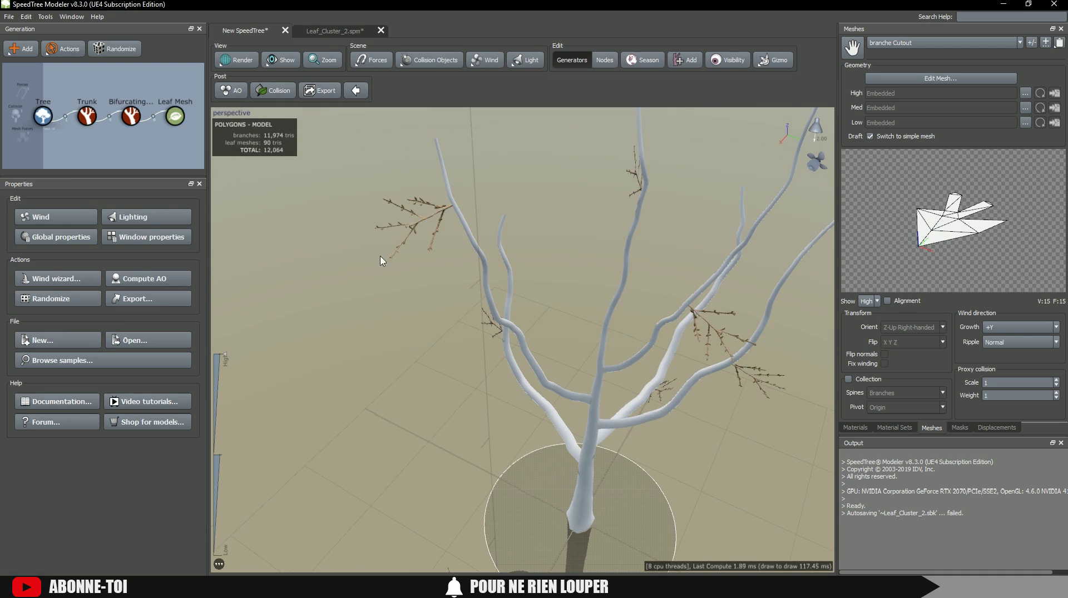
# Set the leaf mesh size to 4.97 and the generation number to 13.
pyautogui.click(171, 115)
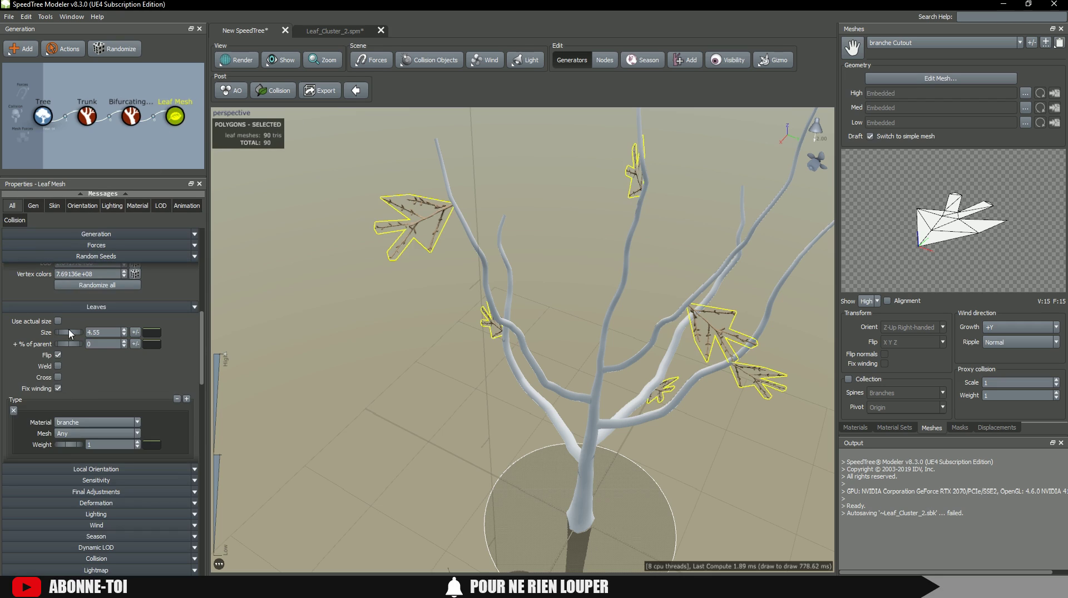
pyautogui.moveTo(72, 334); pyautogui.dragTo(81, 329)
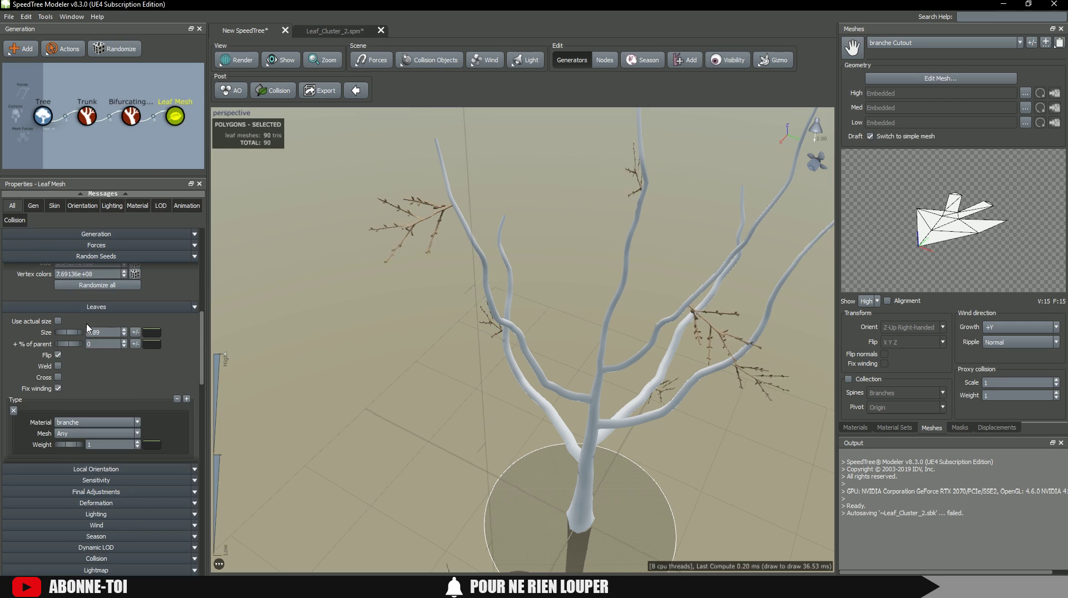
pyautogui.click(174, 117)
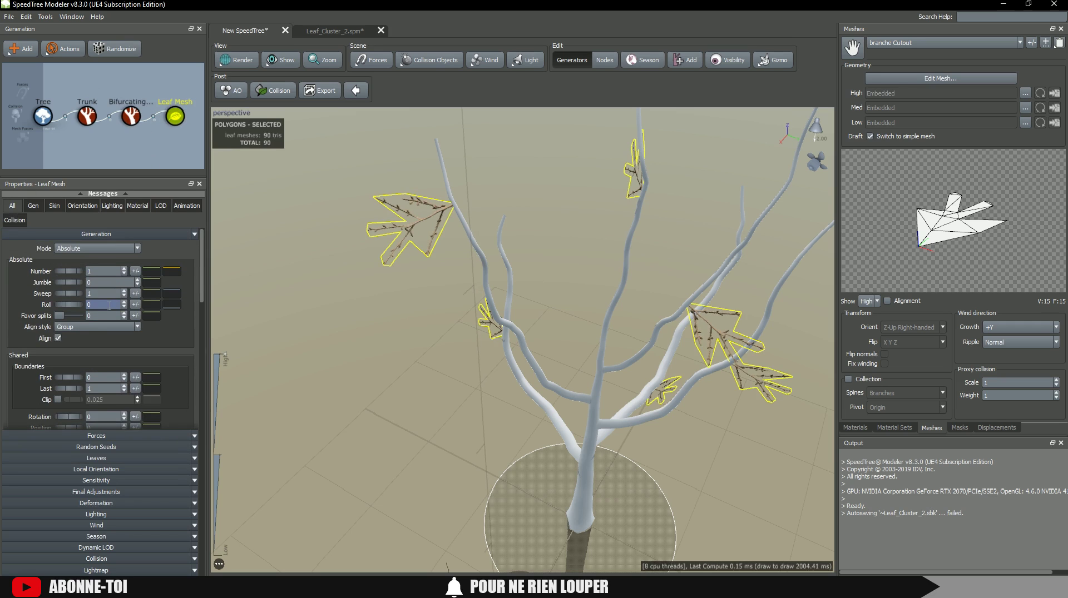
pyautogui.moveTo(79, 272); pyautogui.dragTo(160, 273)
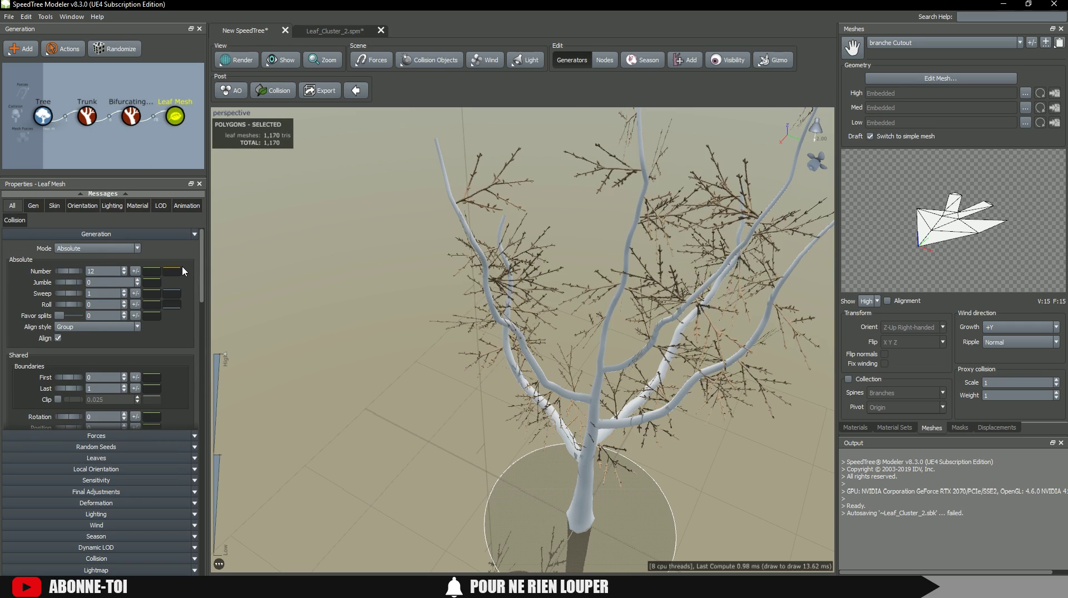
# Enlarge the leaf meshes to a size of 6.71.
pyautogui.click(175, 121)
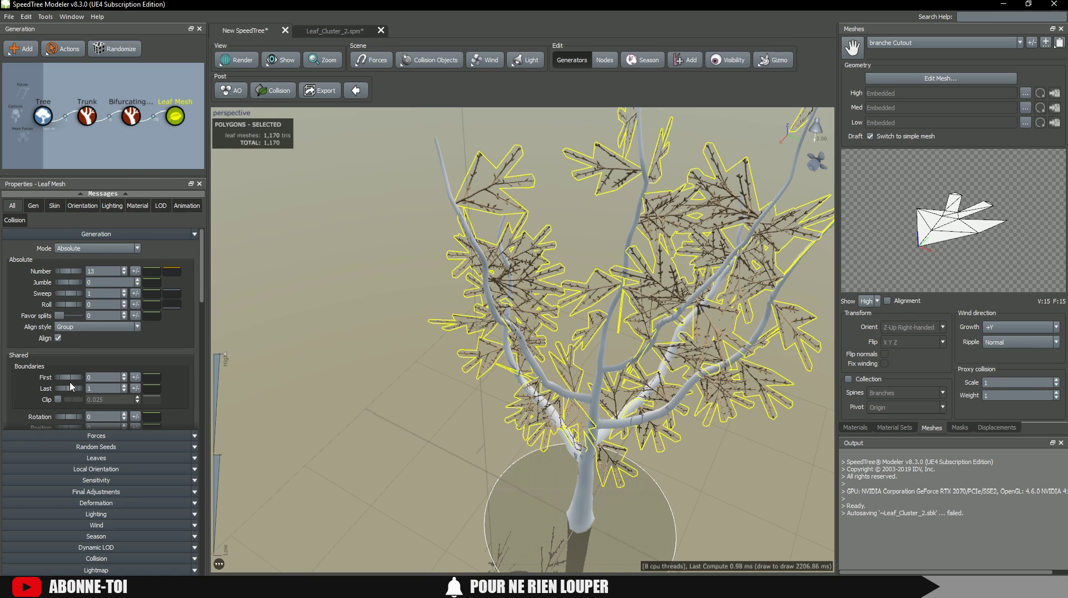
pyautogui.scroll(-10, 70, 386)
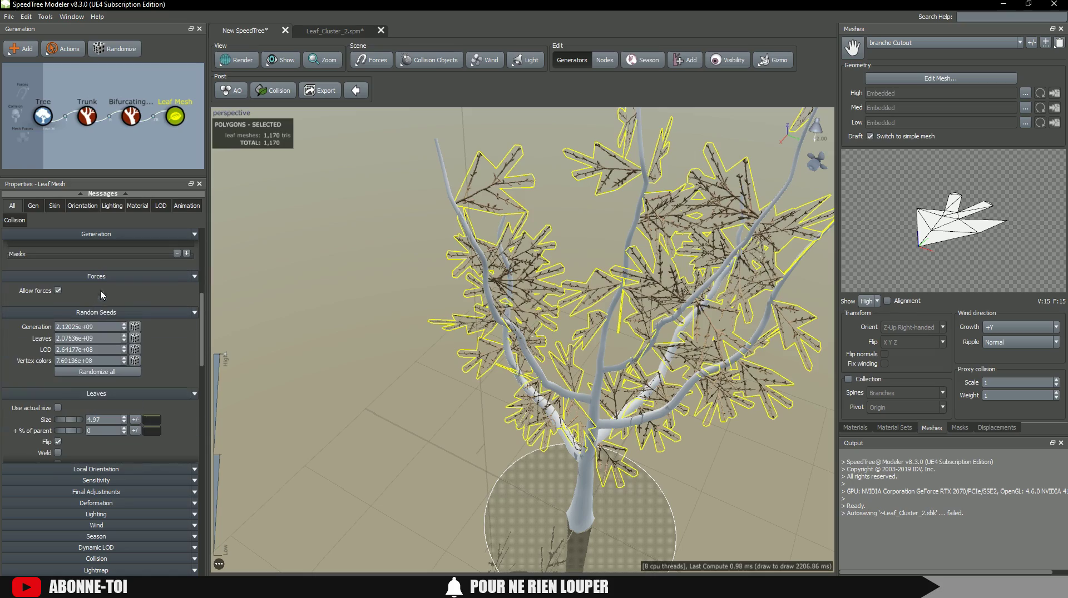
pyautogui.moveTo(65, 423); pyautogui.dragTo(148, 424)
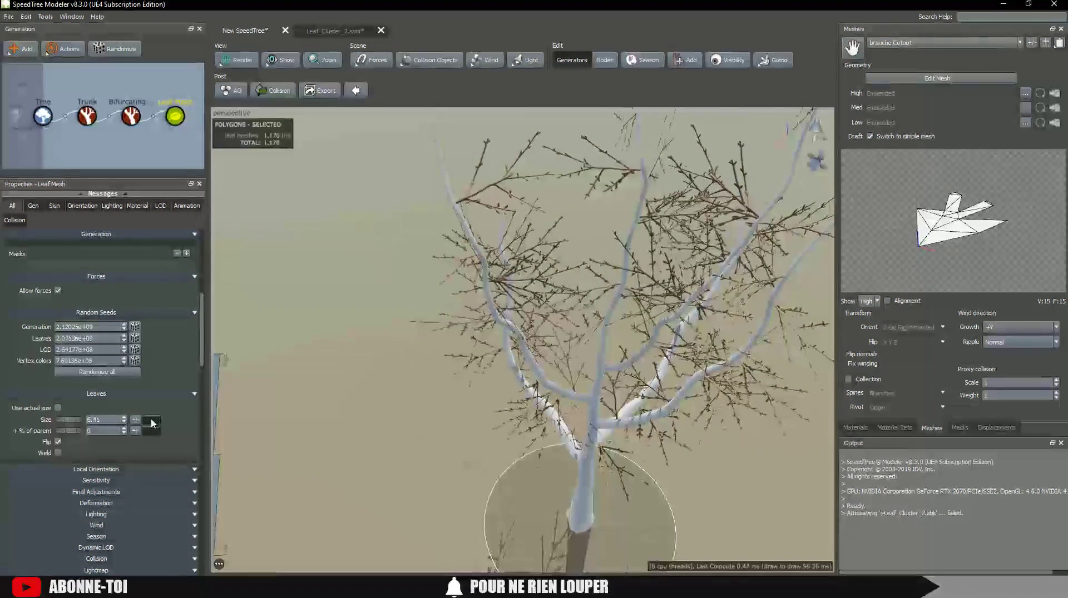
pyautogui.click(174, 117)
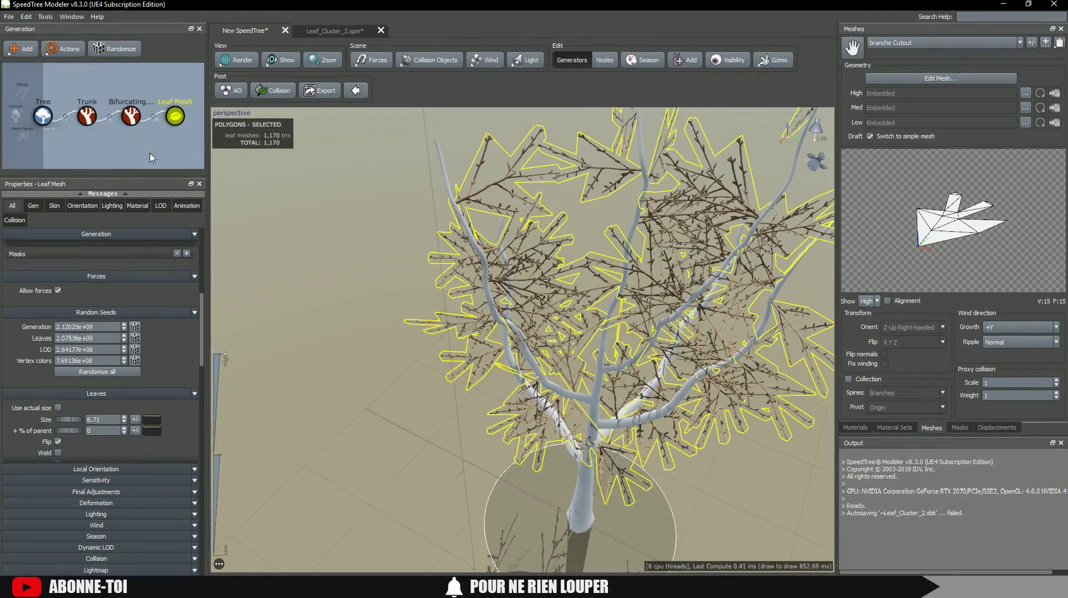
# Adjust the Up and Out final orientation of the leaf meshes.
pyautogui.click(82, 205)
pyautogui.moveTo(406, 289); pyautogui.dragTo(471, 263)
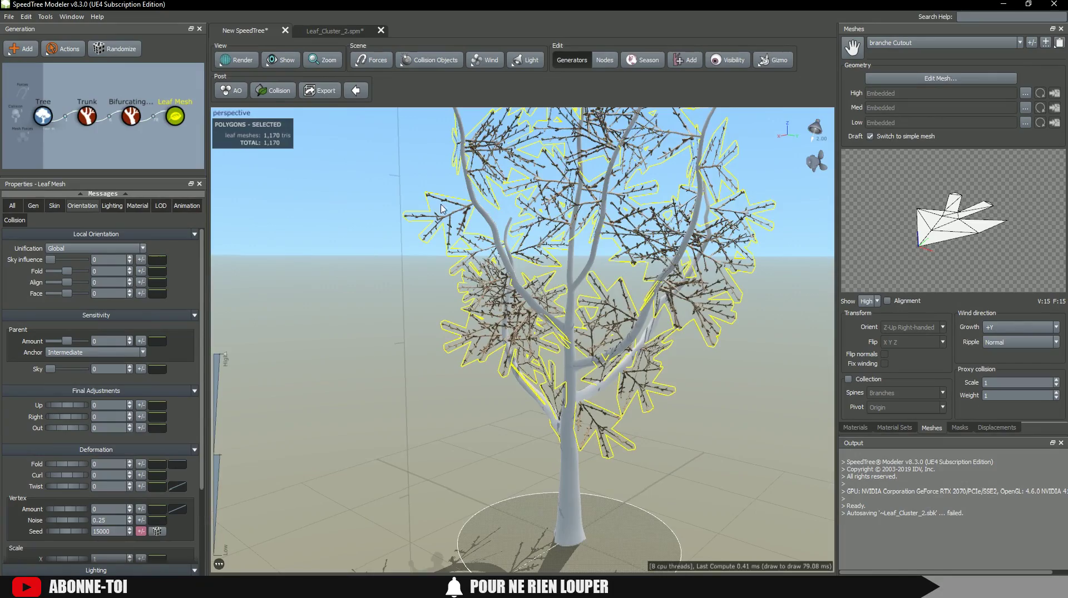
pyautogui.moveTo(441, 210); pyautogui.dragTo(529, 197)
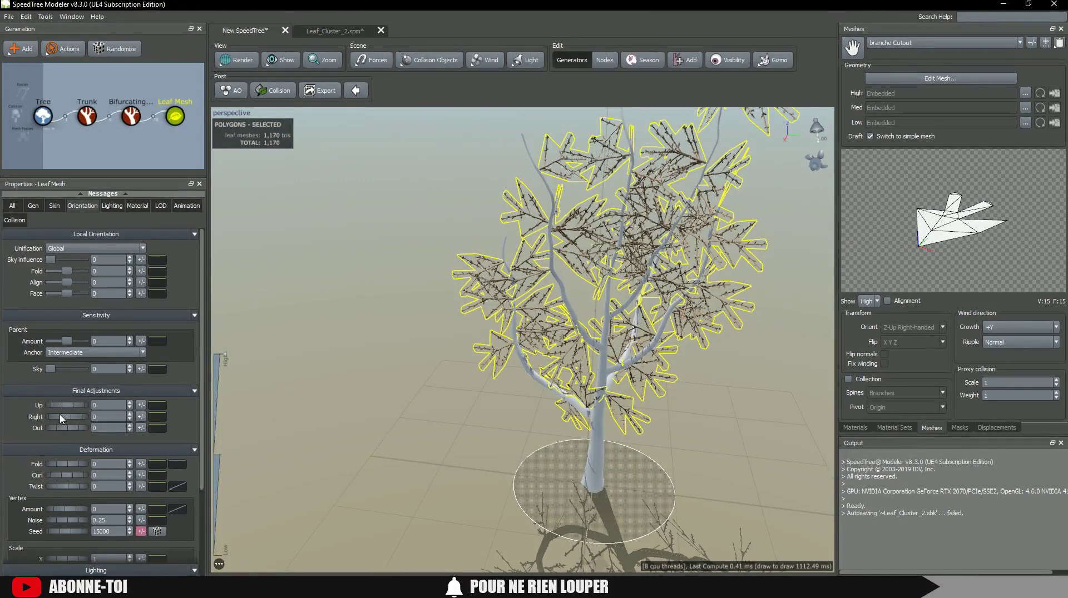
pyautogui.moveTo(64, 407); pyautogui.dragTo(86, 417)
pyautogui.moveTo(67, 428); pyautogui.dragTo(92, 428)
# Adjust the Fold, Curl and Twist deformation of the leaf meshes.
pyautogui.moveTo(383, 334); pyautogui.dragTo(473, 290)
pyautogui.scroll(-2, 141, 365)
pyautogui.moveTo(60, 397); pyautogui.dragTo(63, 398)
pyautogui.moveTo(51, 409); pyautogui.dragTo(61, 408)
pyautogui.moveTo(57, 420); pyautogui.dragTo(67, 419)
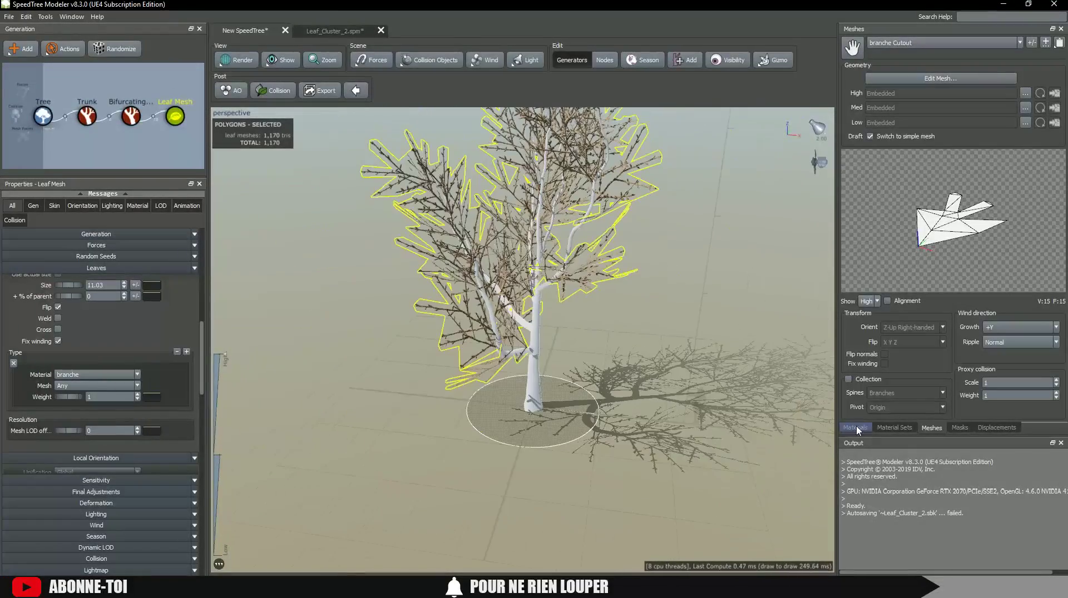
# Edit the branche Cutout mesh and place angled anchors along its upper twigs and the upper-right side branch.
pyautogui.click(855, 428)
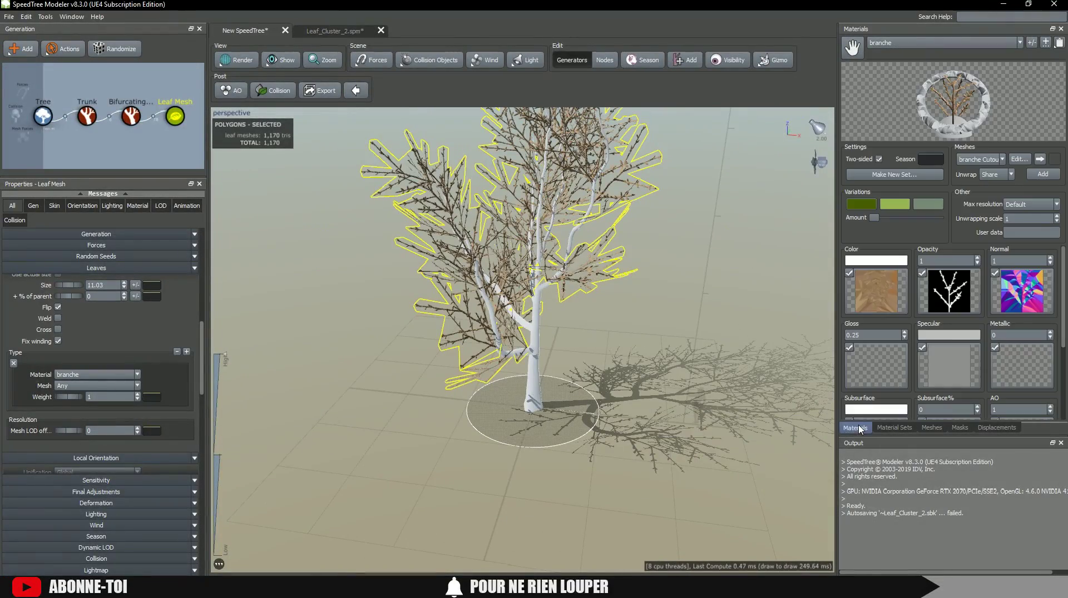
pyautogui.click(1019, 159)
pyautogui.scroll(-1, 512, 240)
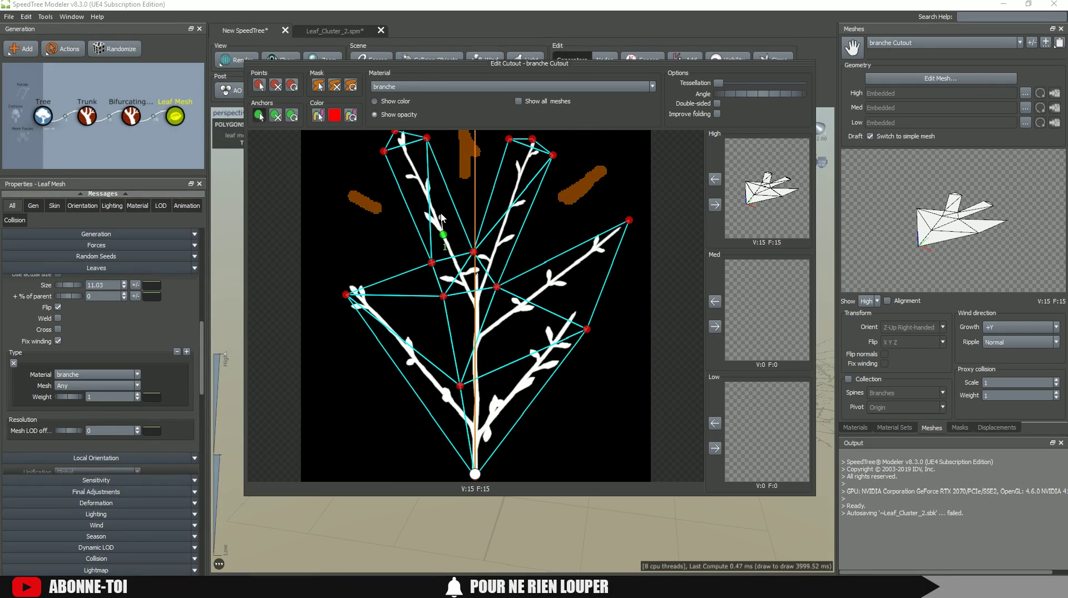
pyautogui.moveTo(441, 214); pyautogui.dragTo(460, 193)
pyautogui.moveTo(492, 201); pyautogui.dragTo(473, 168)
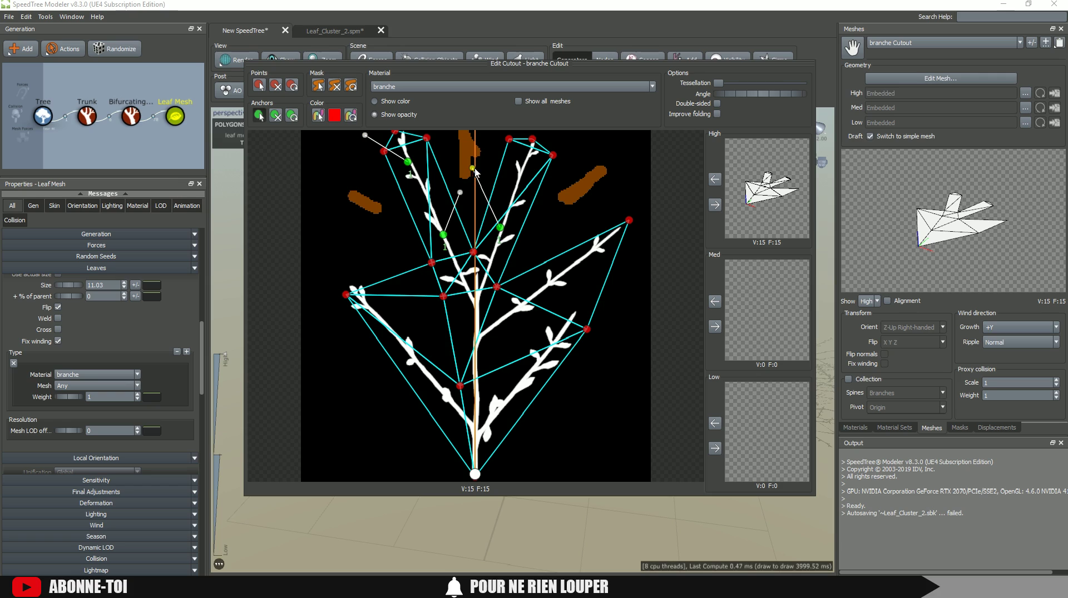
pyautogui.moveTo(532, 151); pyautogui.dragTo(574, 135)
pyautogui.moveTo(566, 268); pyautogui.dragTo(576, 204)
pyautogui.moveTo(605, 237); pyautogui.dragTo(648, 223)
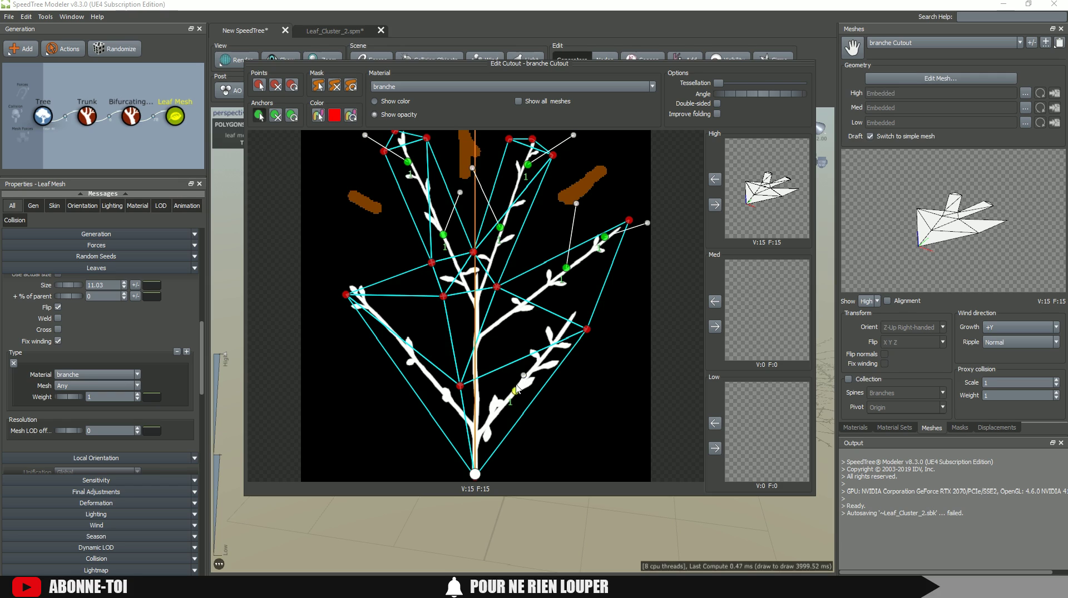
# Place angled anchors on the lower side branches of the branche Cutout and store the result as the High mesh.
pyautogui.moveTo(516, 391); pyautogui.dragTo(515, 336)
pyautogui.moveTo(560, 331); pyautogui.dragTo(629, 308)
pyautogui.moveTo(429, 373); pyautogui.dragTo(424, 316)
pyautogui.moveTo(372, 306); pyautogui.dragTo(357, 295)
pyautogui.moveTo(396, 334); pyautogui.dragTo(348, 330)
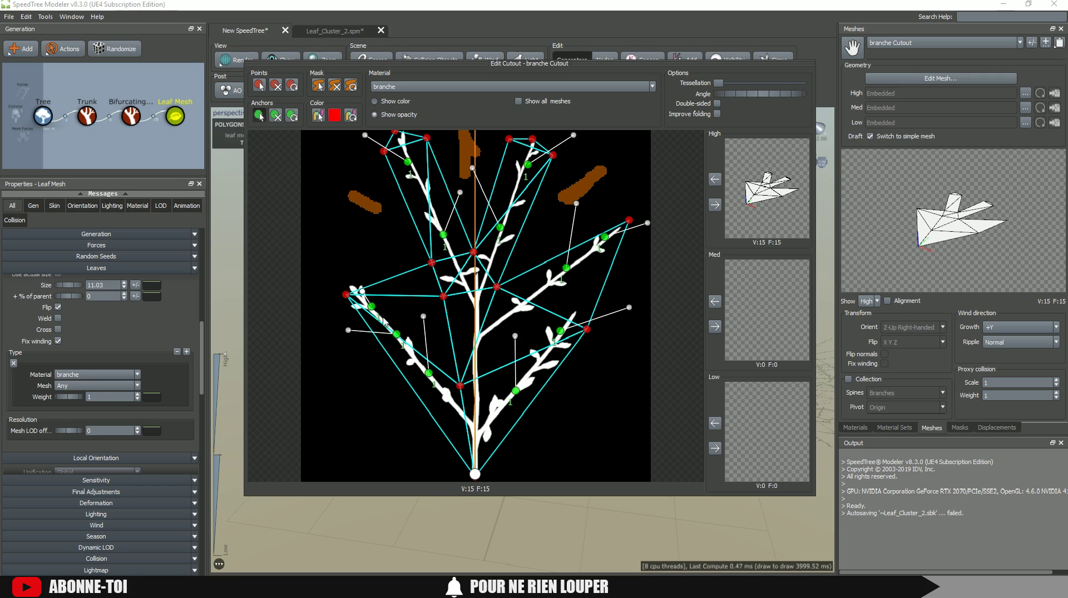
pyautogui.click(715, 205)
pyautogui.click(694, 512)
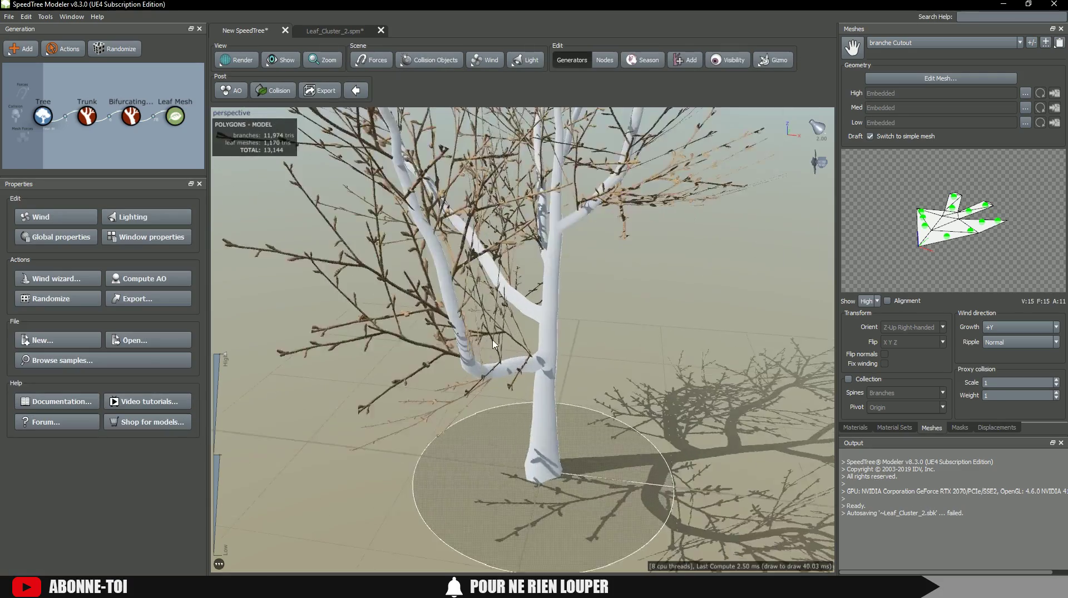
pyautogui.scroll(-5, 492, 343)
pyautogui.moveTo(658, 301); pyautogui.dragTo(534, 285)
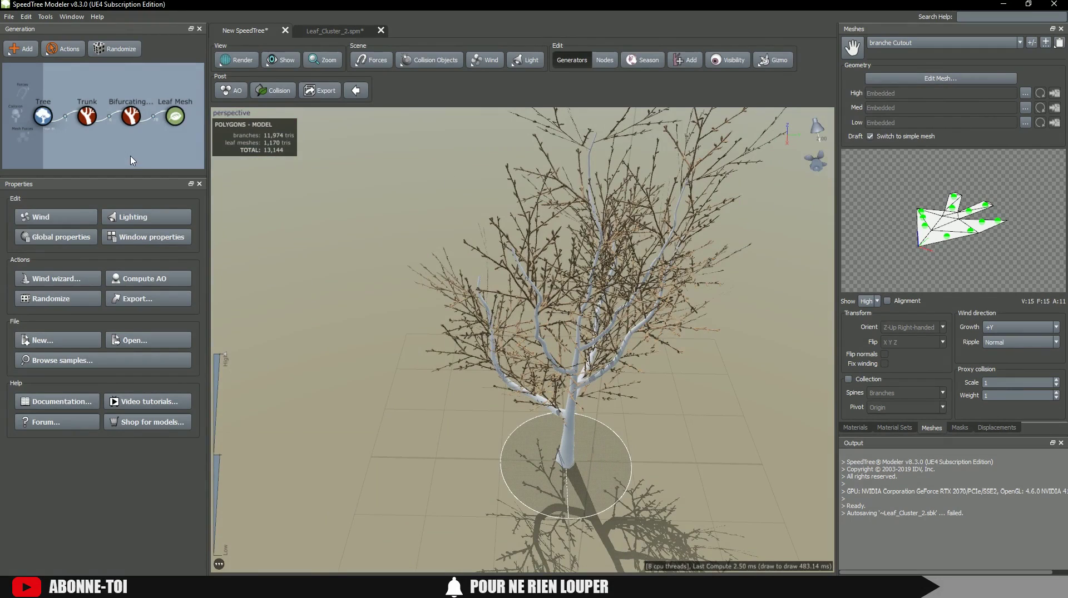
# Add a new material named feuille to the materials list.
pyautogui.click(856, 427)
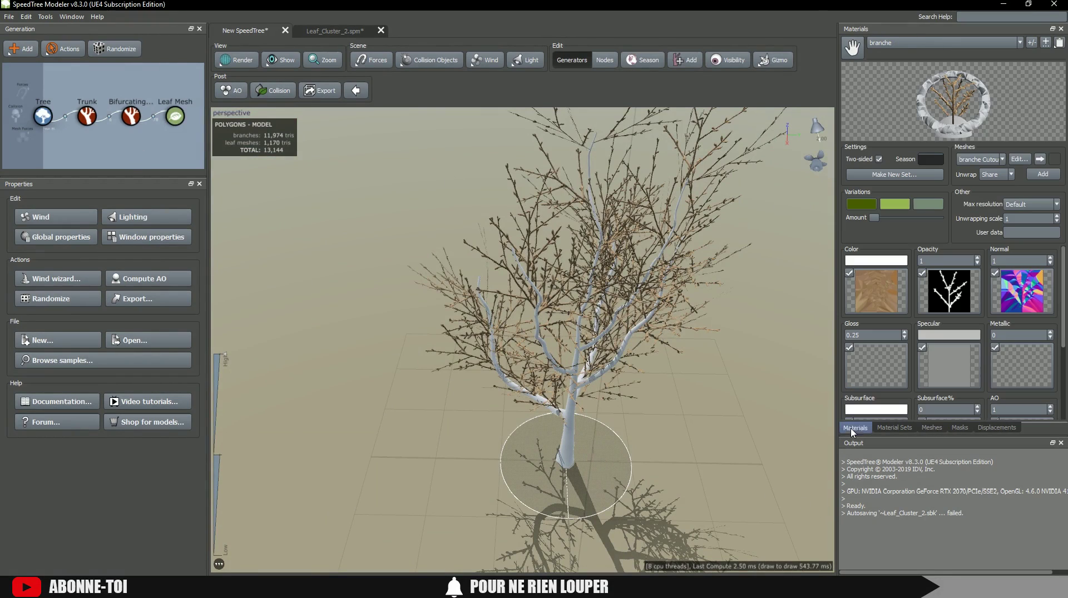
pyautogui.click(1032, 43)
pyautogui.click(429, 210)
pyautogui.click(453, 218)
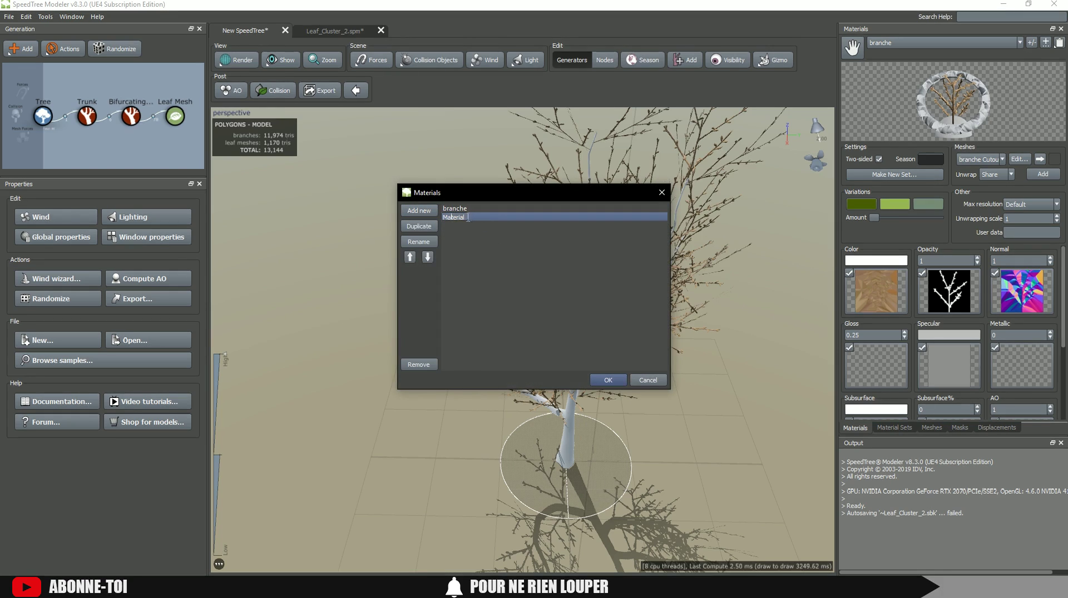
pyautogui.doubleClick(467, 217)
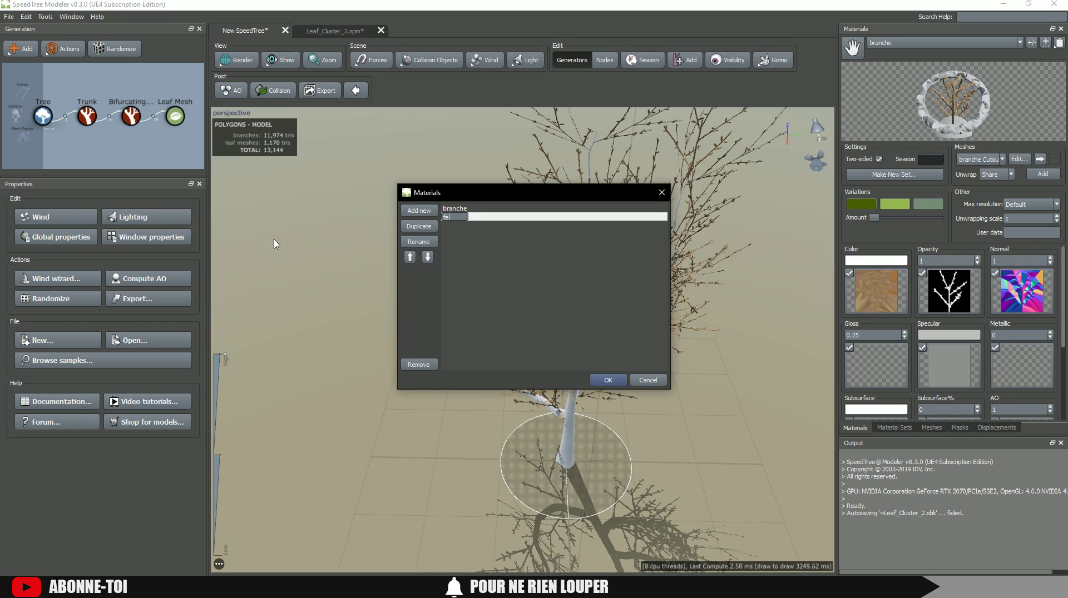
pyautogui.write('feuille')
pyautogui.click(558, 299)
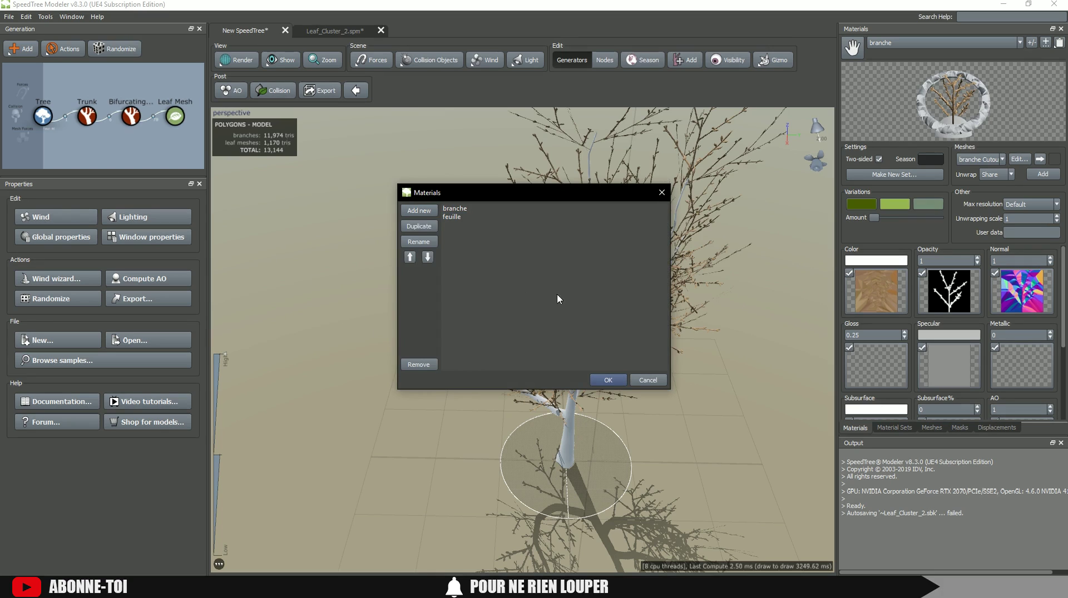
pyautogui.click(608, 380)
# Assign the qilht_4K Albedo, Normal and Opacity textures from the Plant Perennials folder to the feuille material's color, normal and opacity maps.
pyautogui.click(906, 43)
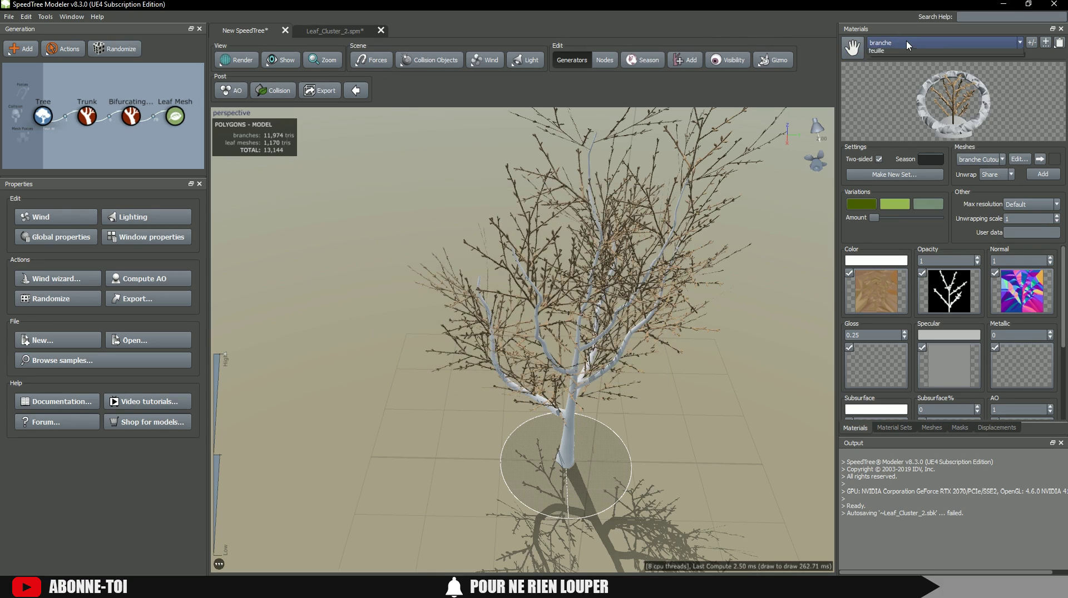
pyautogui.click(890, 60)
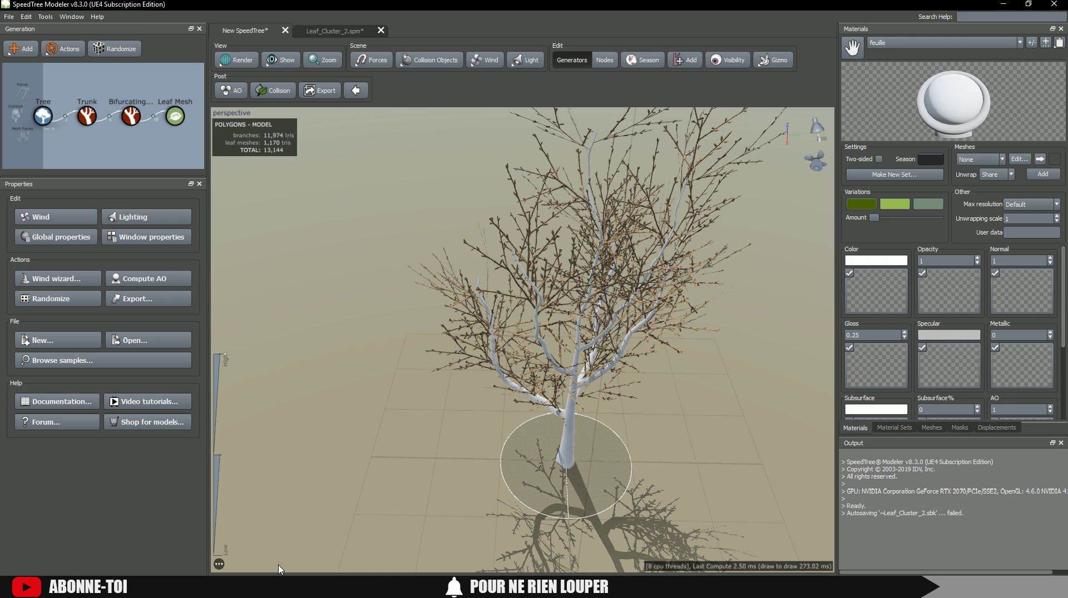
pyautogui.click(310, 535)
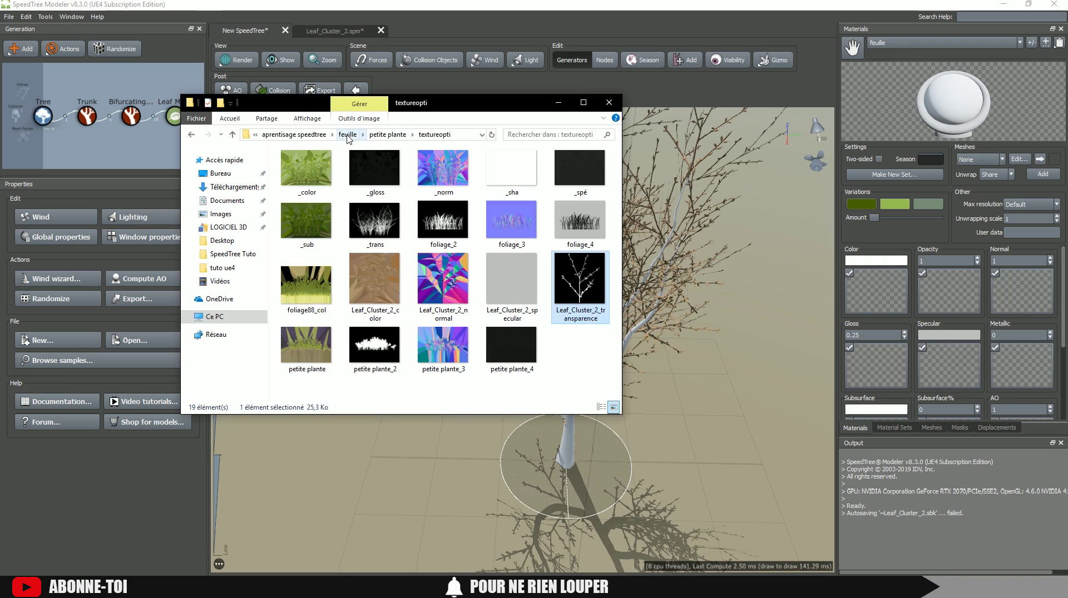
pyautogui.doubleClick(312, 203)
pyautogui.moveTo(306, 175); pyautogui.dragTo(876, 290)
pyautogui.moveTo(306, 251); pyautogui.dragTo(1020, 292)
pyautogui.moveTo(375, 250); pyautogui.dragTo(945, 292)
# Assign the qilht_4K Specular, Gloss and Translucency textures to the specular, gloss and subsurface maps, and turn off the Subsurface% map.
pyautogui.scroll(-1, 945, 292)
pyautogui.moveTo(511, 250); pyautogui.dragTo(953, 330)
pyautogui.moveTo(580, 177); pyautogui.dragTo(875, 331)
pyautogui.scroll(-2, 875, 331)
pyautogui.moveTo(580, 251); pyautogui.dragTo(866, 331)
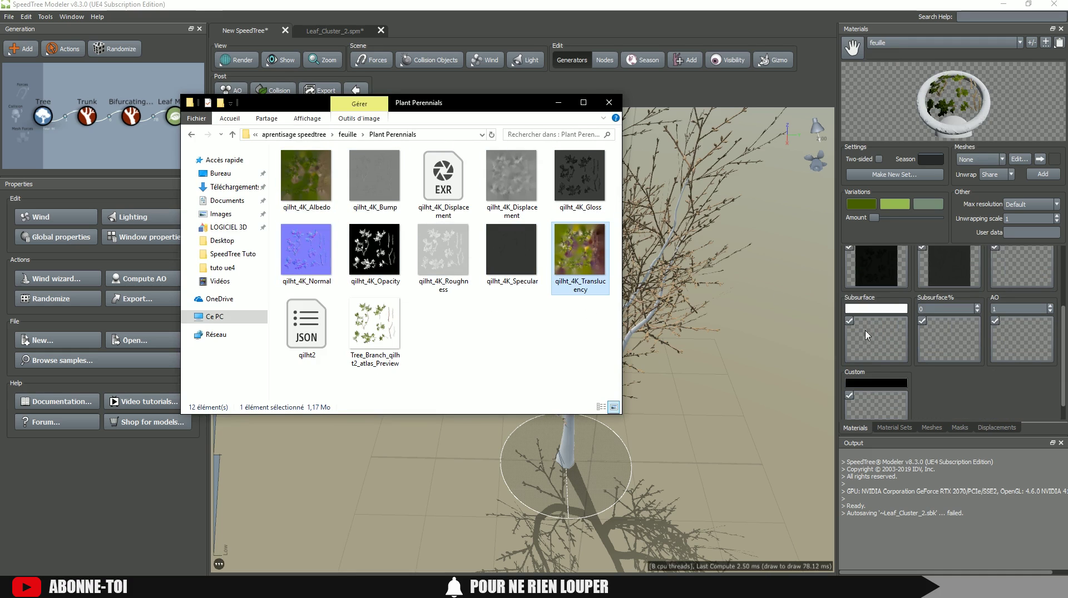
pyautogui.click(922, 321)
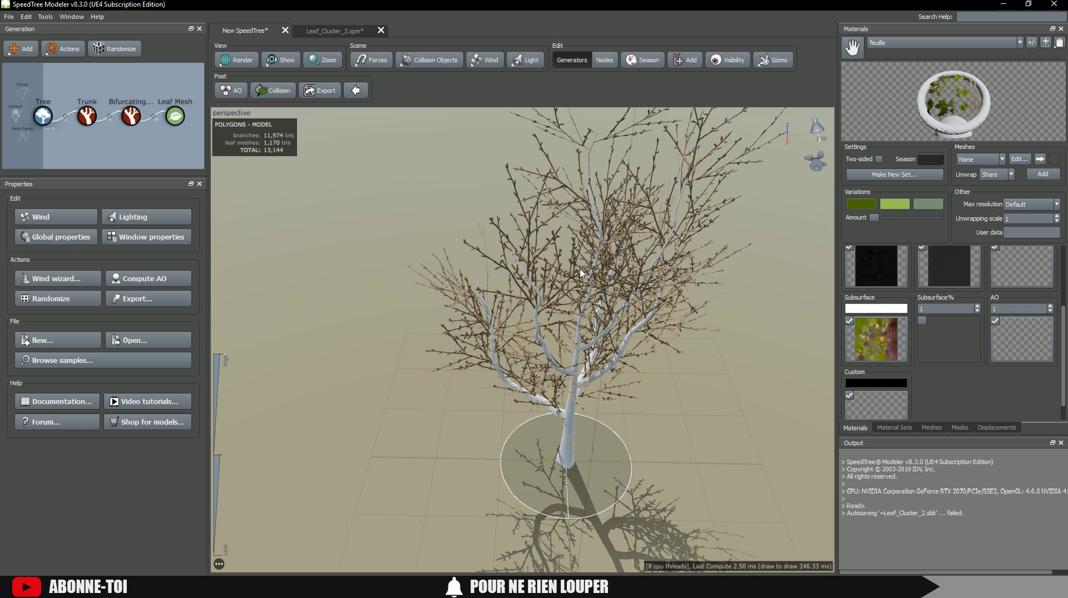
# Create a cutout mesh for the feuille material and clear its default outline points.
pyautogui.click(1019, 160)
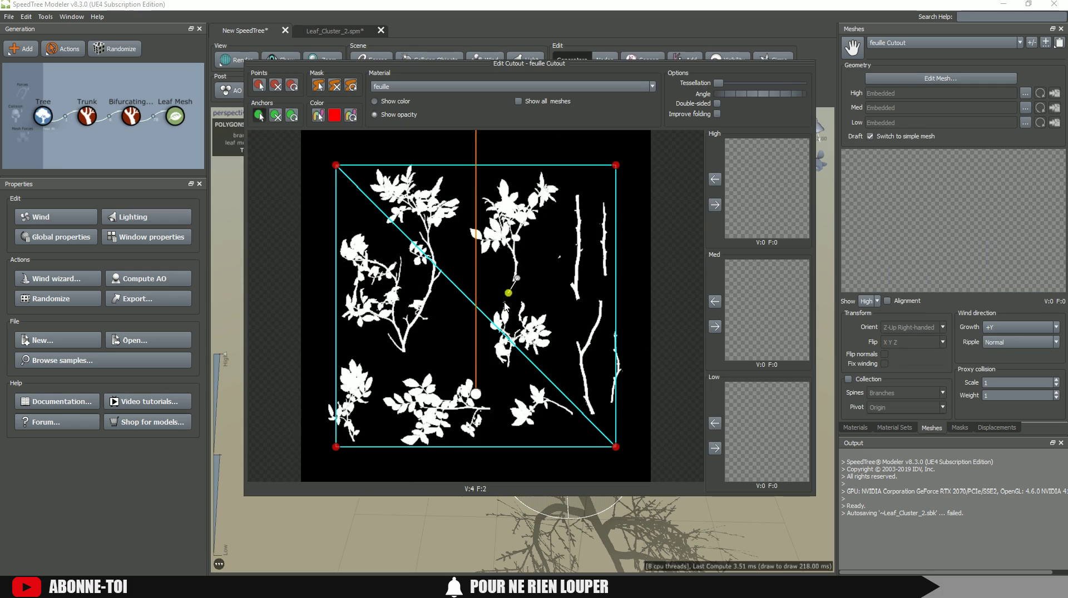
pyautogui.click(493, 350)
pyautogui.click(276, 116)
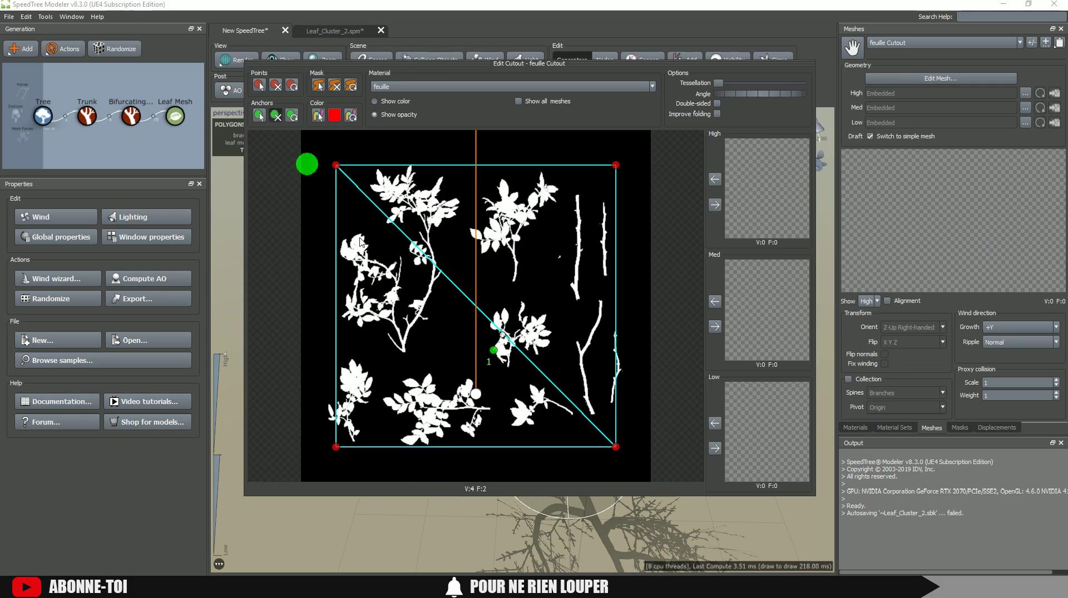
pyautogui.click(493, 351)
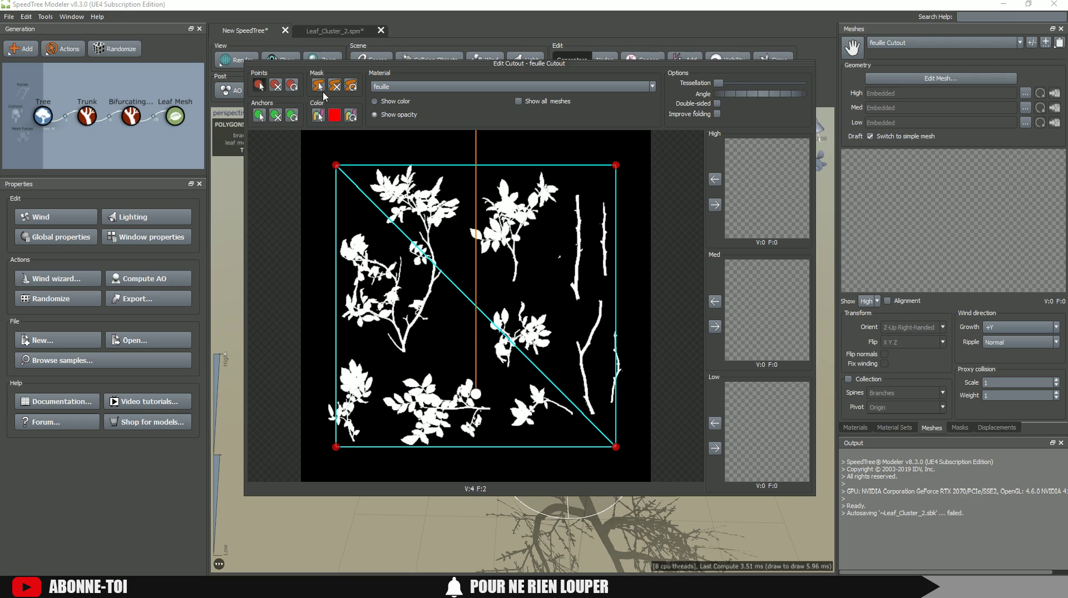
pyautogui.click(292, 87)
# Outline the upper-middle leaf cluster with cutout points around its stem base and store it as the High mesh.
pyautogui.click(507, 286)
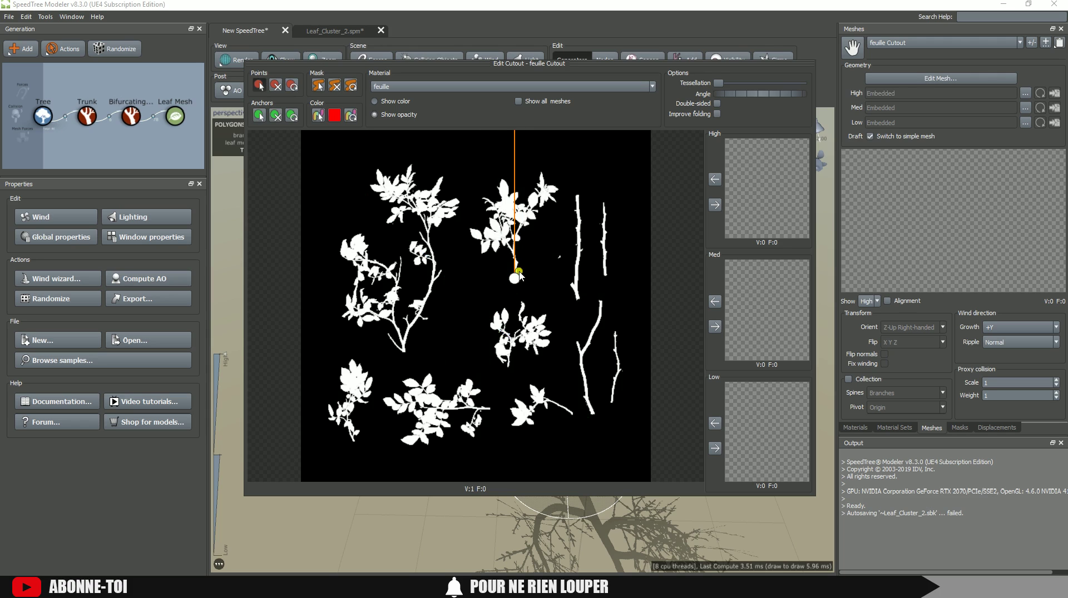
pyautogui.click(532, 159)
pyautogui.click(471, 186)
pyautogui.click(470, 247)
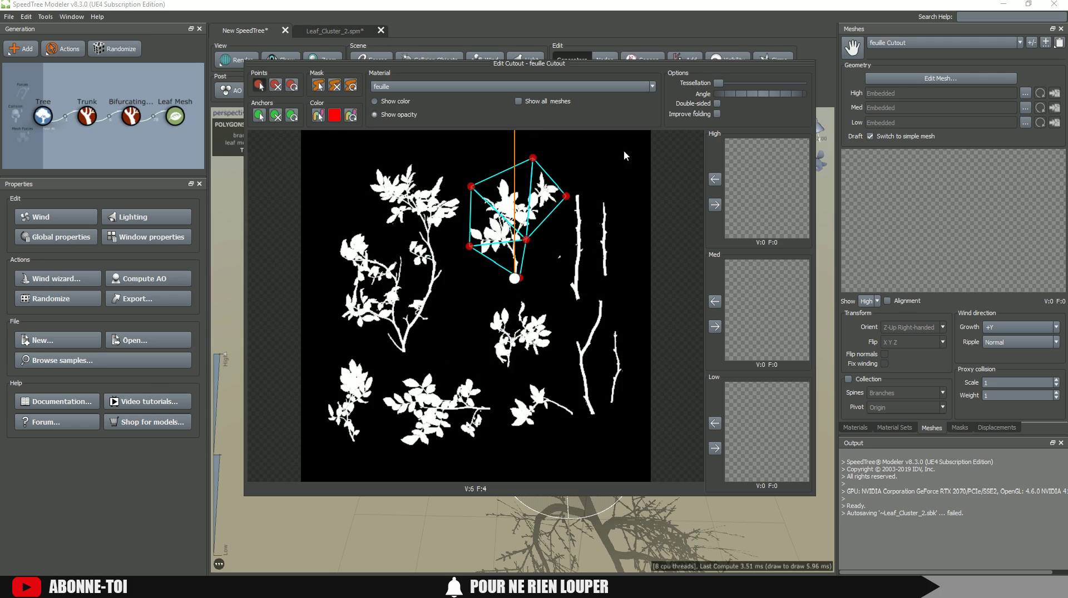
pyautogui.click(715, 204)
pyautogui.press('Escape')
# Start a second feuille cutout, clear its points, move the pivot to the bottom cluster's stem end and rotate the axis along the twig.
pyautogui.moveTo(589, 208); pyautogui.dragTo(393, 210)
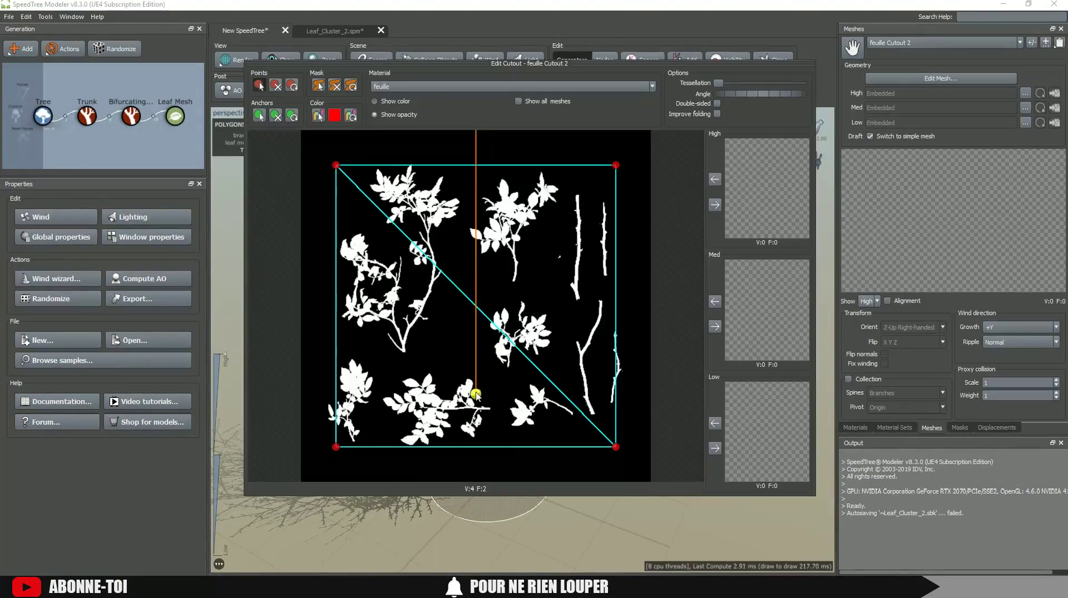
pyautogui.click(292, 85)
pyautogui.moveTo(477, 396); pyautogui.dragTo(488, 411)
pyautogui.click(505, 286)
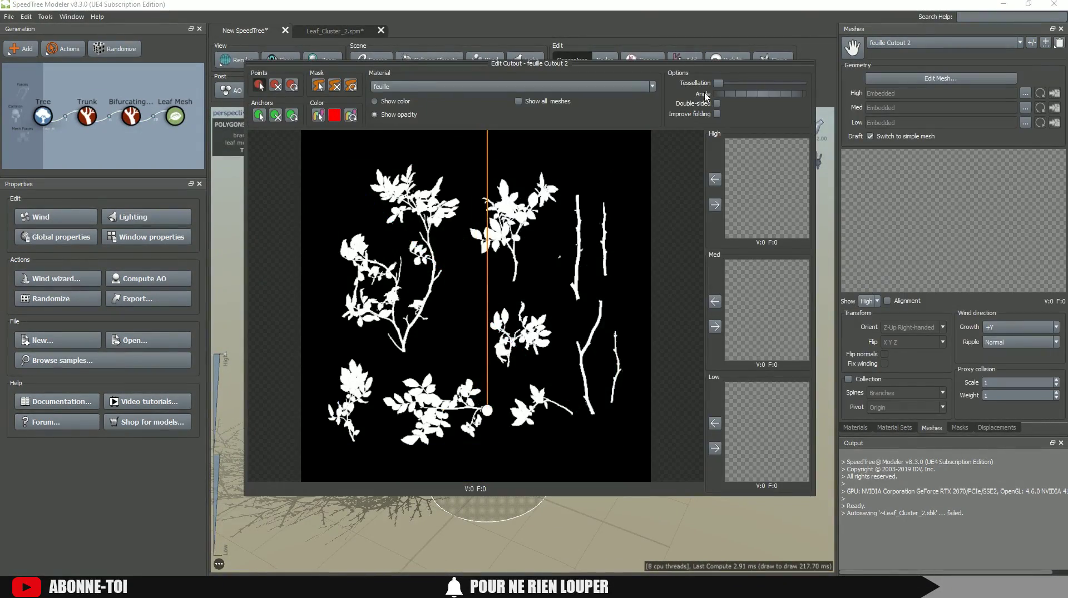
pyautogui.moveTo(723, 94); pyautogui.dragTo(392, 269)
# Outline the bottom-middle leaf cluster with points plus one at its center, and store it as the High mesh of feuille Cutout 2.
pyautogui.click(394, 375)
pyautogui.click(377, 404)
pyautogui.click(398, 448)
pyautogui.click(481, 441)
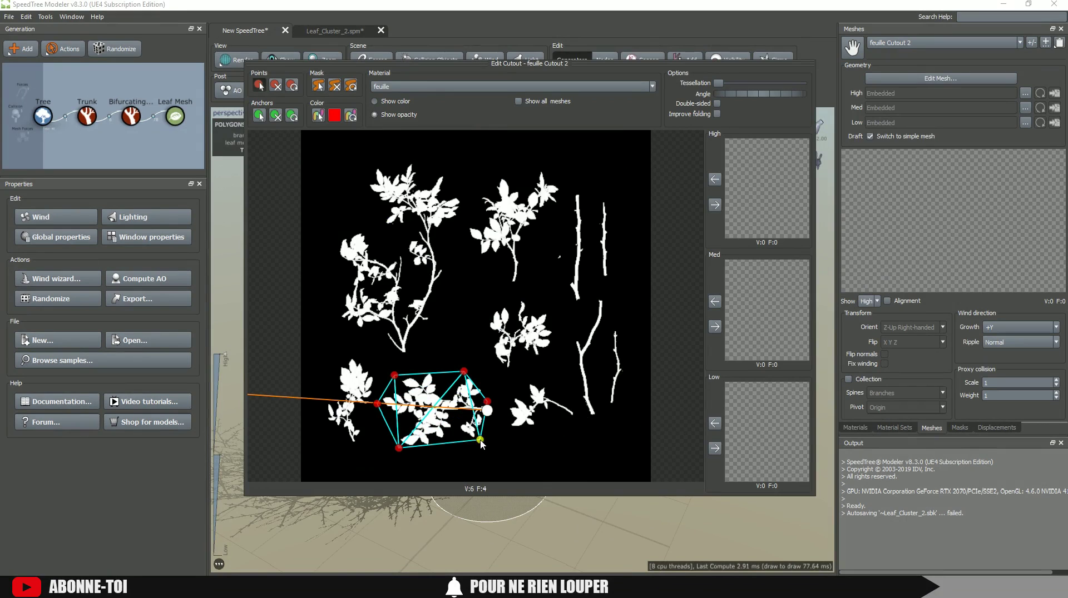
pyautogui.click(434, 407)
pyautogui.click(714, 204)
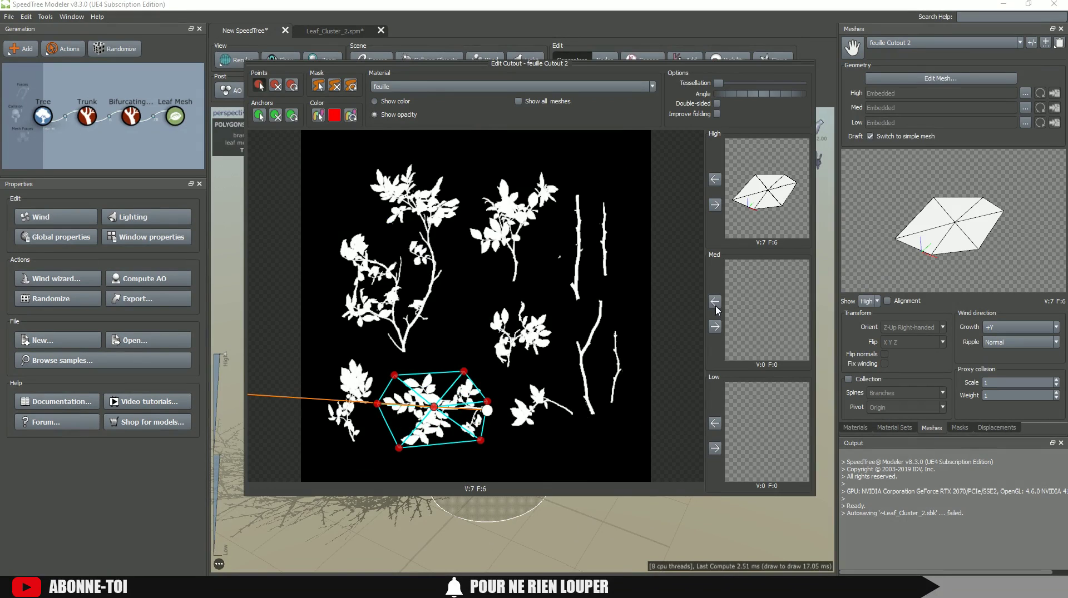
pyautogui.click(726, 507)
pyautogui.scroll(3, 726, 507)
pyautogui.click(856, 428)
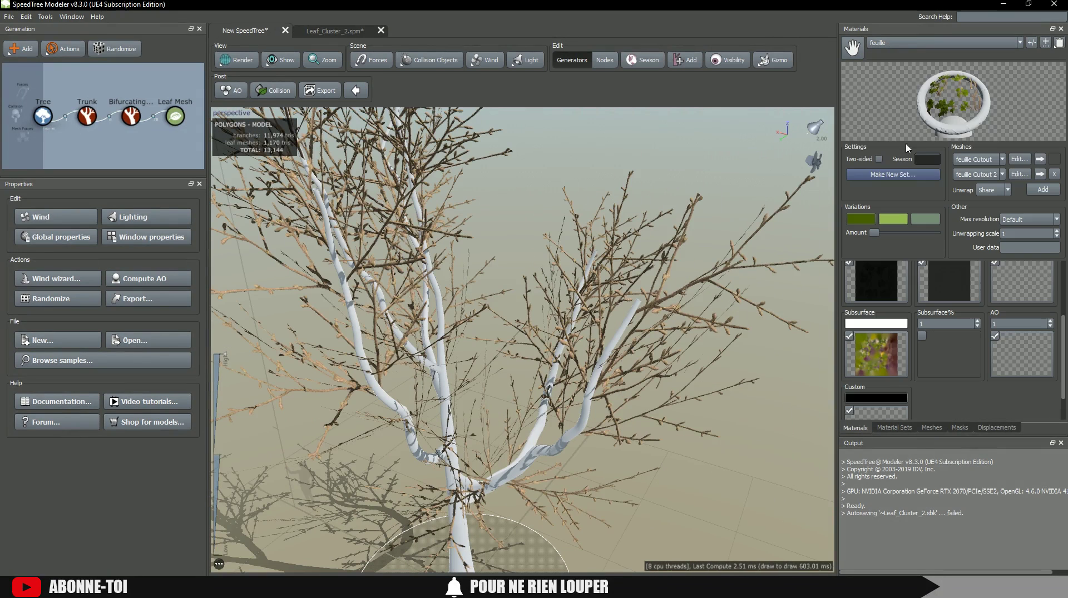
# Add a Leaf Mesh generator as a child of the existing Leaf Mesh generator.
pyautogui.click(173, 118)
pyautogui.rightClick(173, 118)
pyautogui.moveTo(270, 123)
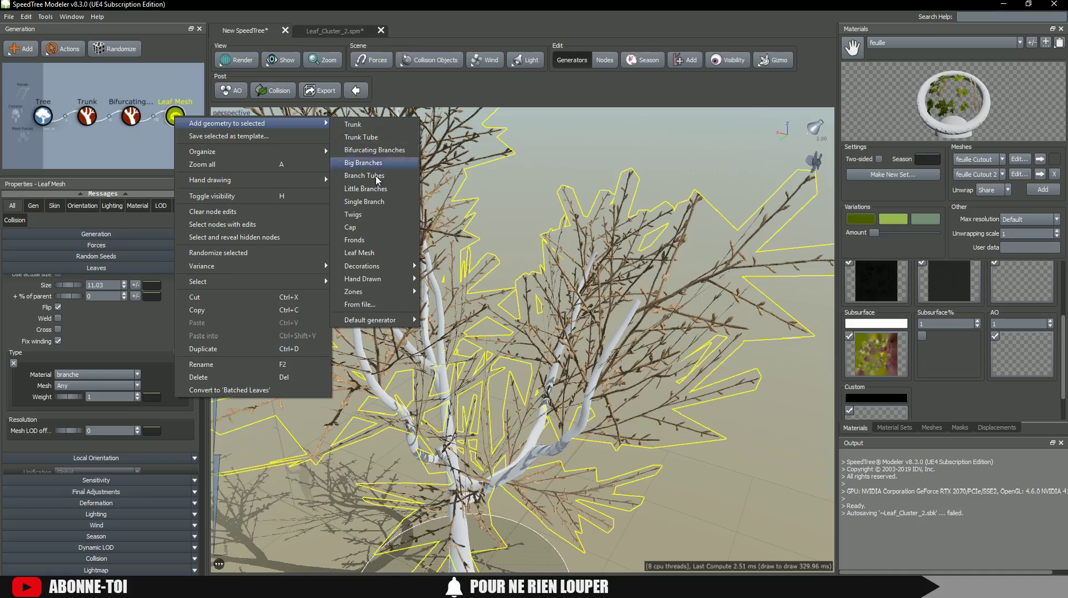
pyautogui.click(362, 255)
pyautogui.scroll(3, 362, 255)
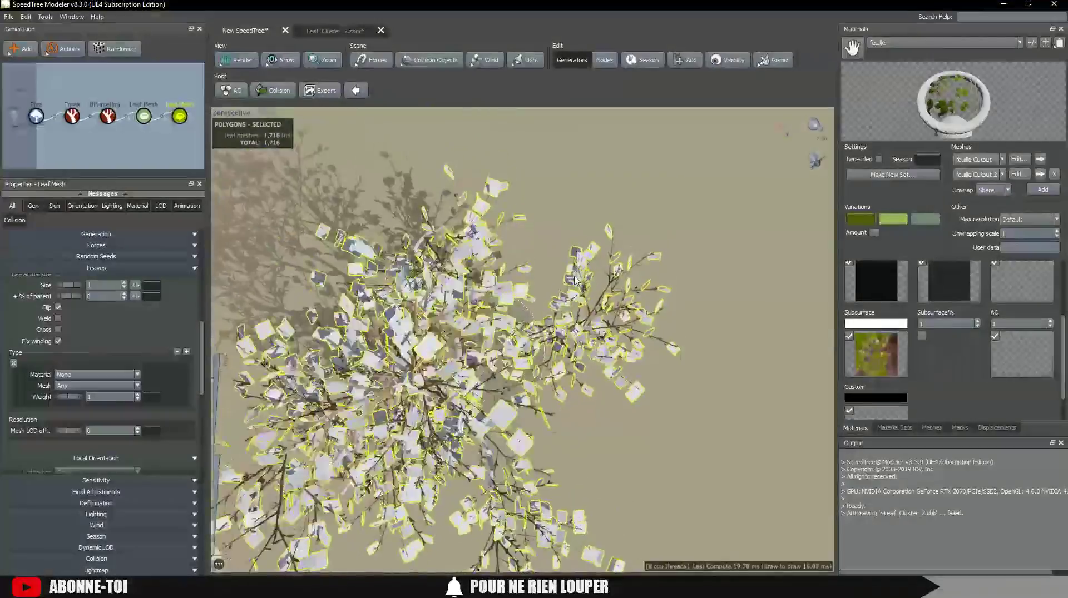
pyautogui.scroll(-5, 792, 223)
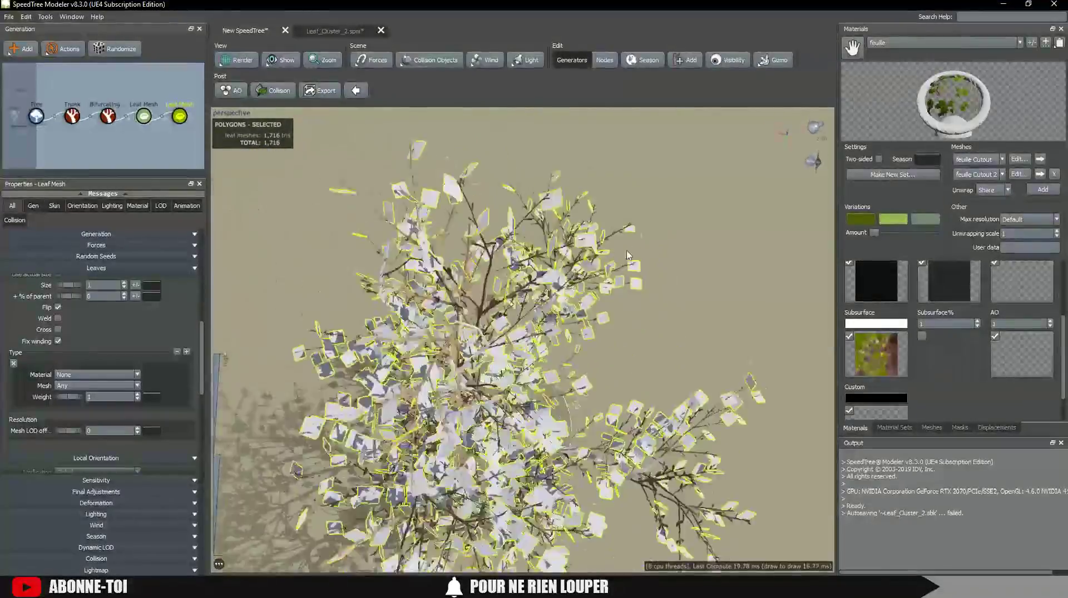
pyautogui.scroll(5, 792, 223)
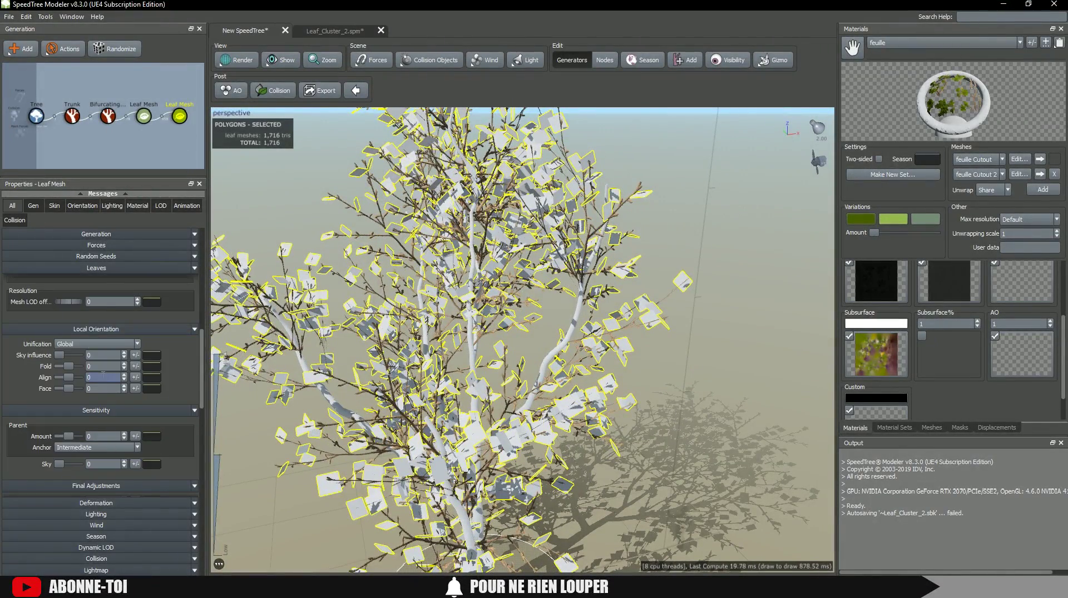
# Set the new leaf meshes' size to 3.14 and apply the feuille material to them.
pyautogui.scroll(-6, 105, 373)
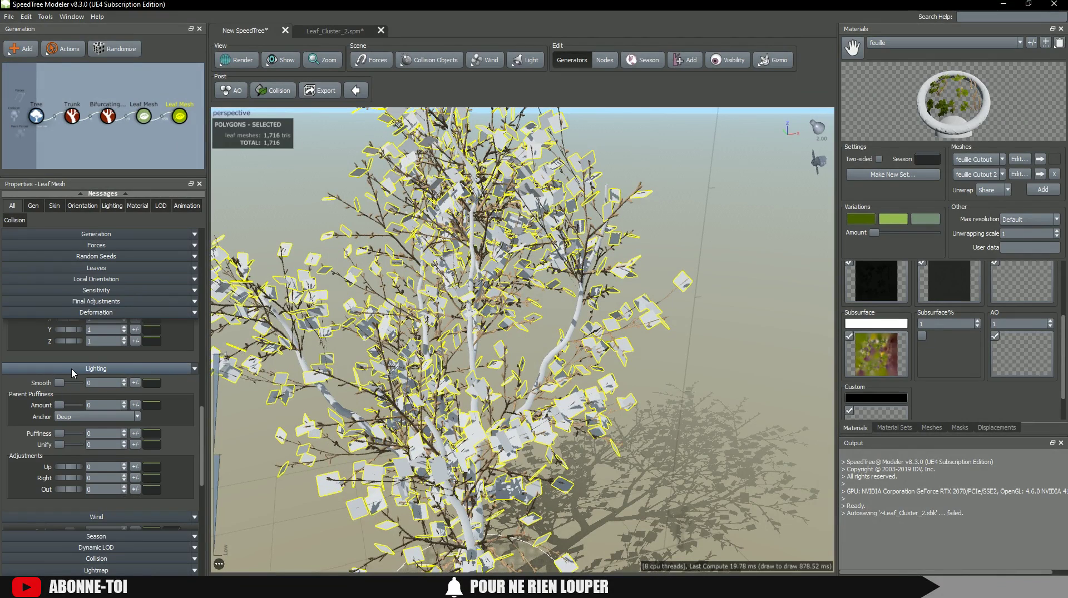
pyautogui.click(72, 370)
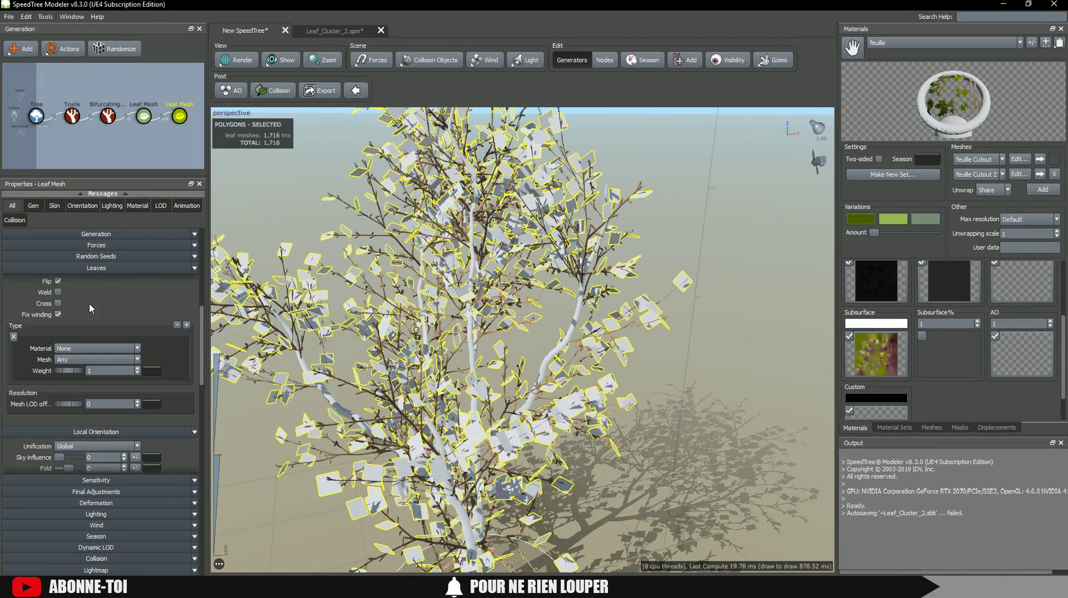
pyautogui.scroll(2, 67, 315)
pyautogui.moveTo(64, 296); pyautogui.dragTo(179, 276)
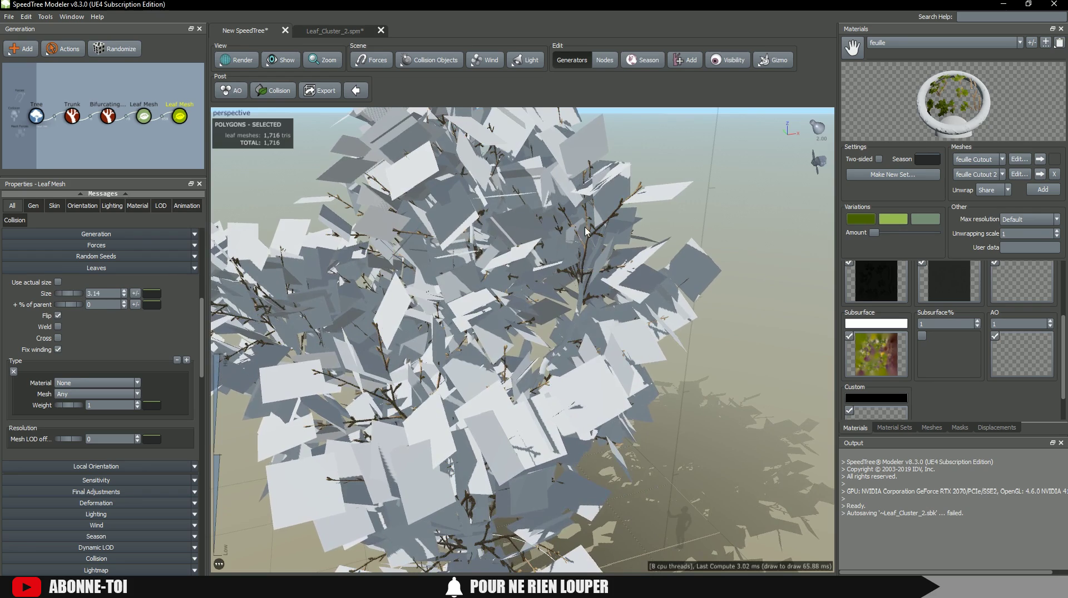
pyautogui.moveTo(590, 334); pyautogui.dragTo(675, 212)
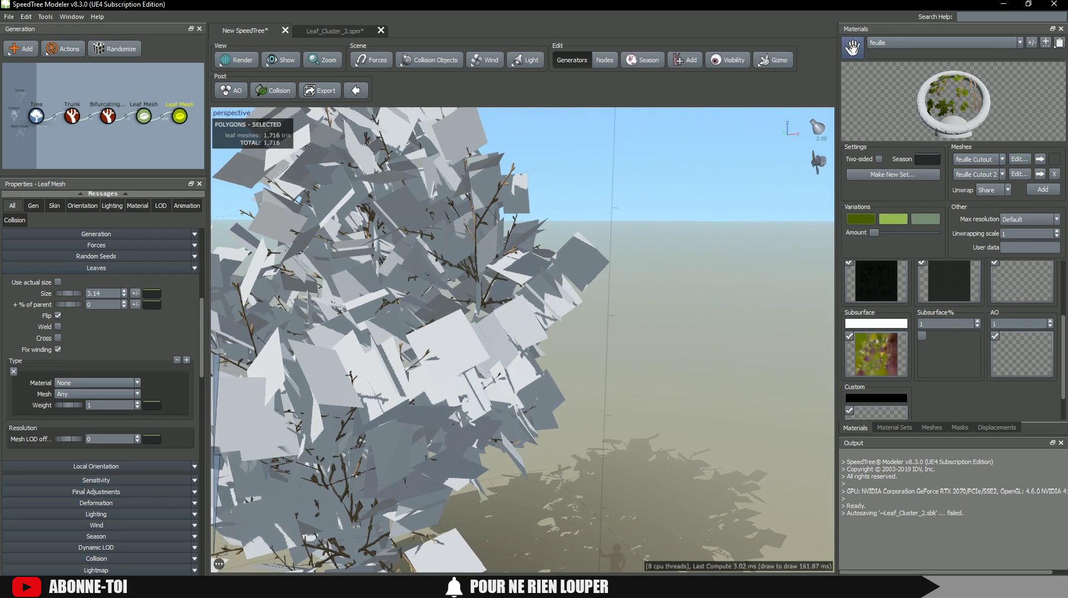
pyautogui.moveTo(615, 257); pyautogui.dragTo(593, 268)
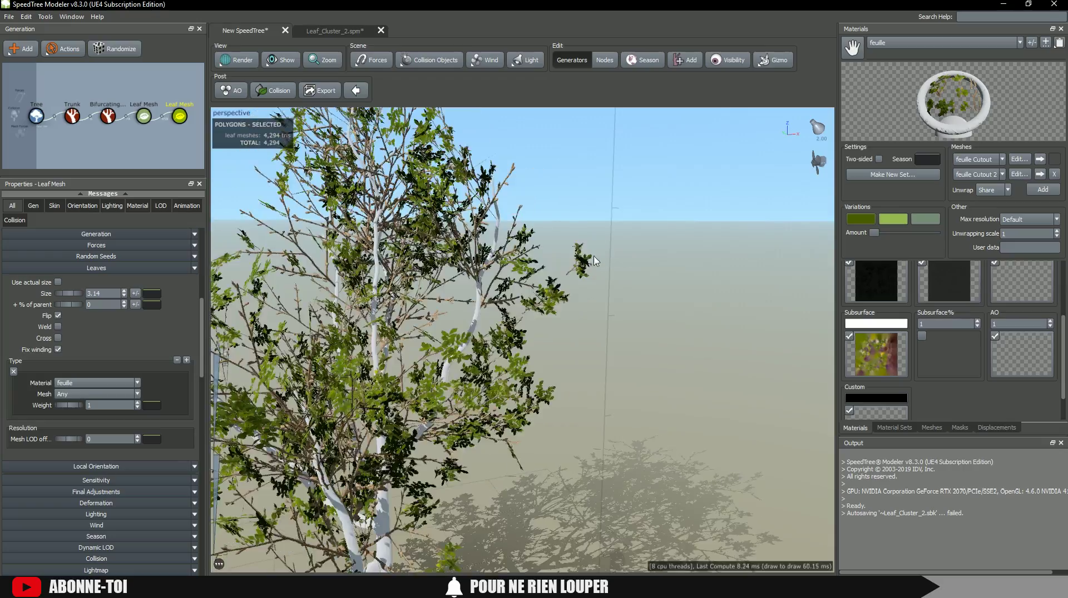
# Make the feuille material two-sided.
pyautogui.moveTo(600, 267)
pyautogui.mouseDown()
pyautogui.moveTo(556, 355)
pyautogui.moveTo(502, 377)
pyautogui.moveTo(612, 281)
pyautogui.moveTo(603, 269)
pyautogui.moveTo(618, 256)
pyautogui.mouseUp()
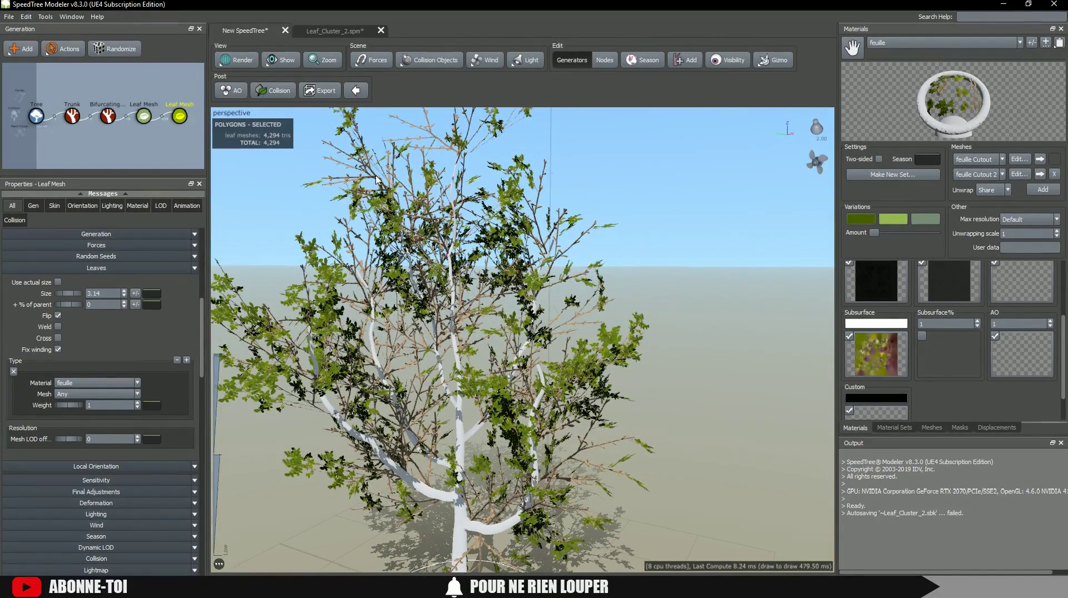
pyautogui.click(880, 161)
pyautogui.moveTo(523, 211)
pyautogui.mouseDown()
pyautogui.moveTo(517, 325)
pyautogui.moveTo(520, 220)
pyautogui.moveTo(608, 236)
pyautogui.moveTo(533, 220)
pyautogui.mouseUp()
# Set the last Leaf Mesh generator's leaf size to 4.18.
pyautogui.click(179, 120)
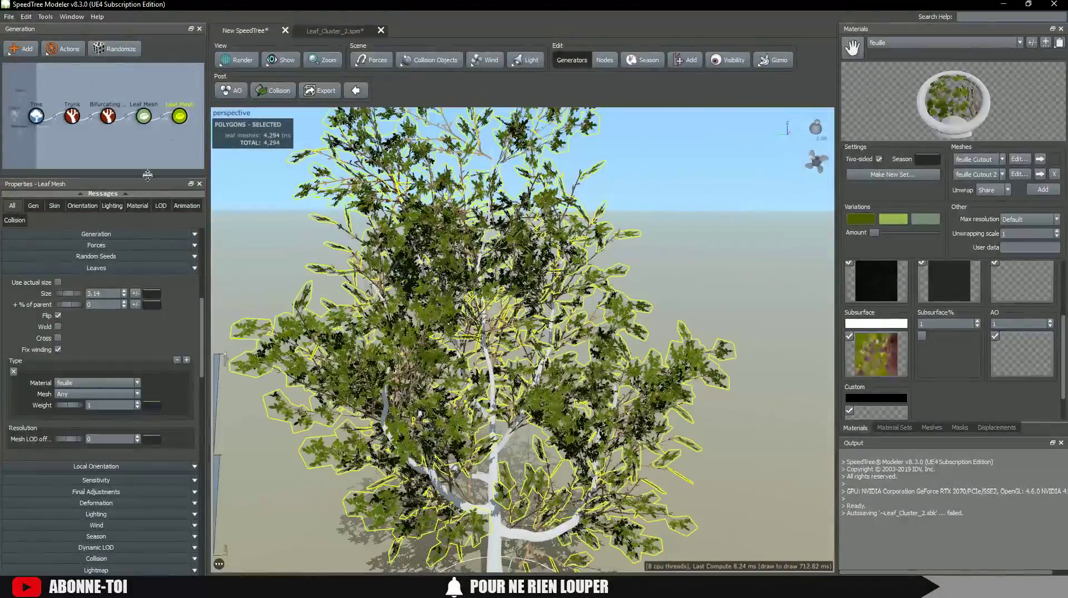
pyautogui.moveTo(54, 298); pyautogui.dragTo(129, 279)
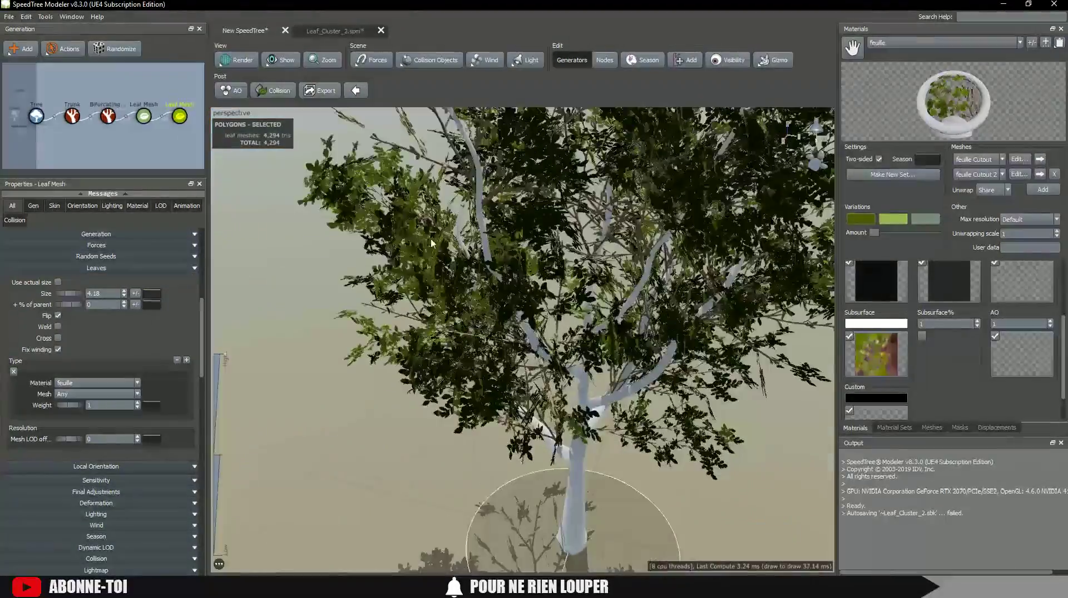
# Examine the foliage, crown and trunk of the tree from several angles and distances.
pyautogui.moveTo(458, 248); pyautogui.dragTo(545, 197)
pyautogui.scroll(-2, 545, 198)
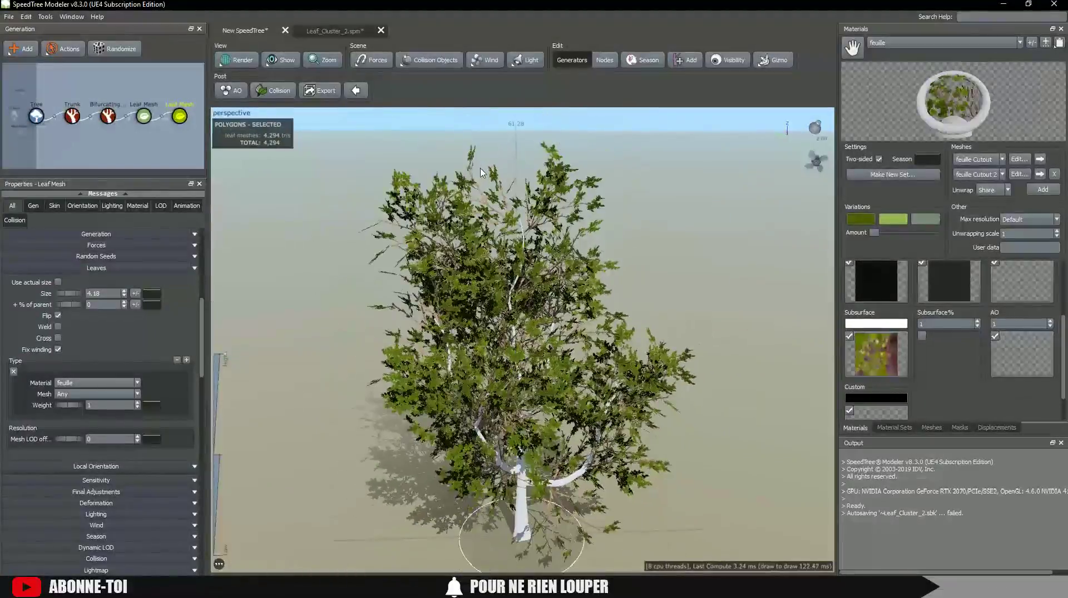
pyautogui.moveTo(500, 172); pyautogui.dragTo(470, 208, button='middle')
pyautogui.scroll(5, 468, 210)
pyautogui.moveTo(452, 216); pyautogui.dragTo(466, 224)
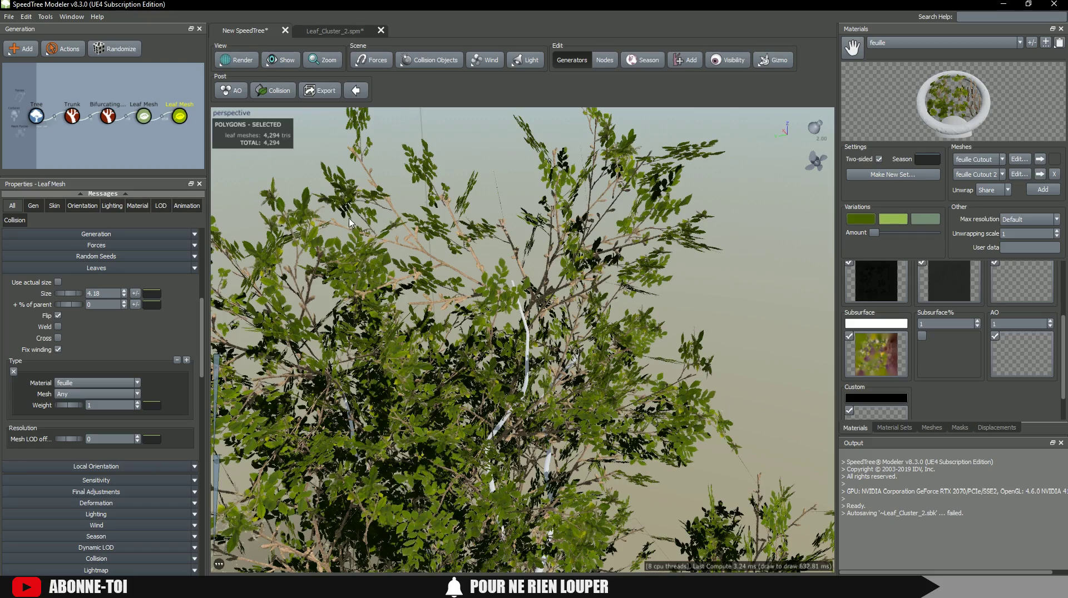
pyautogui.moveTo(316, 245); pyautogui.dragTo(467, 222)
pyautogui.moveTo(468, 222); pyautogui.dragTo(467, 411, button='right')
pyautogui.moveTo(466, 411); pyautogui.dragTo(664, 325)
pyautogui.click(662, 383)
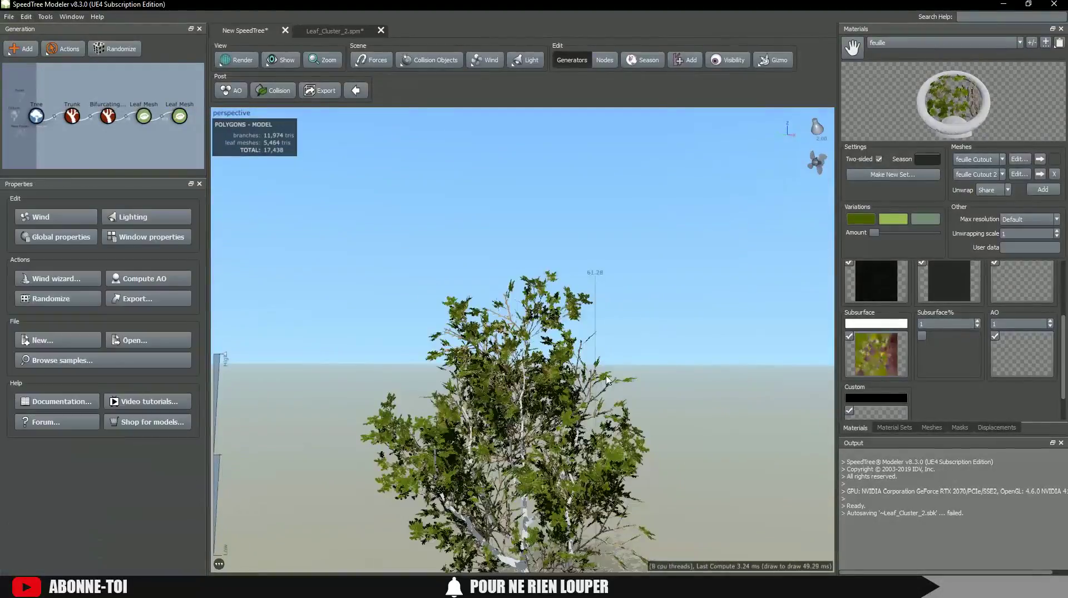
pyautogui.moveTo(634, 406); pyautogui.dragTo(617, 229, button='middle')
pyautogui.moveTo(618, 229); pyautogui.dragTo(510, 429)
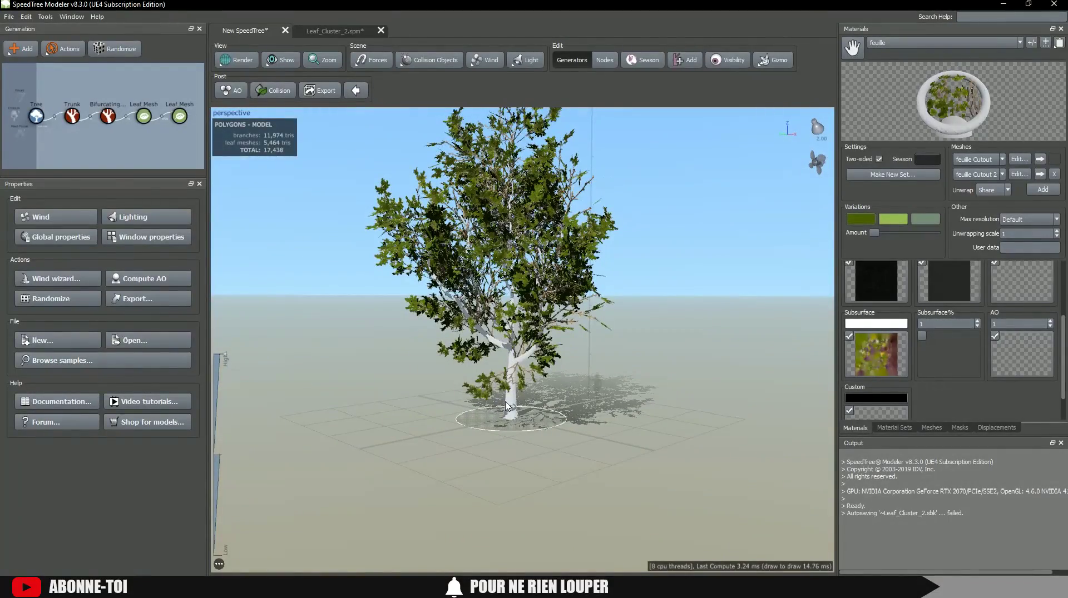
pyautogui.click(507, 406)
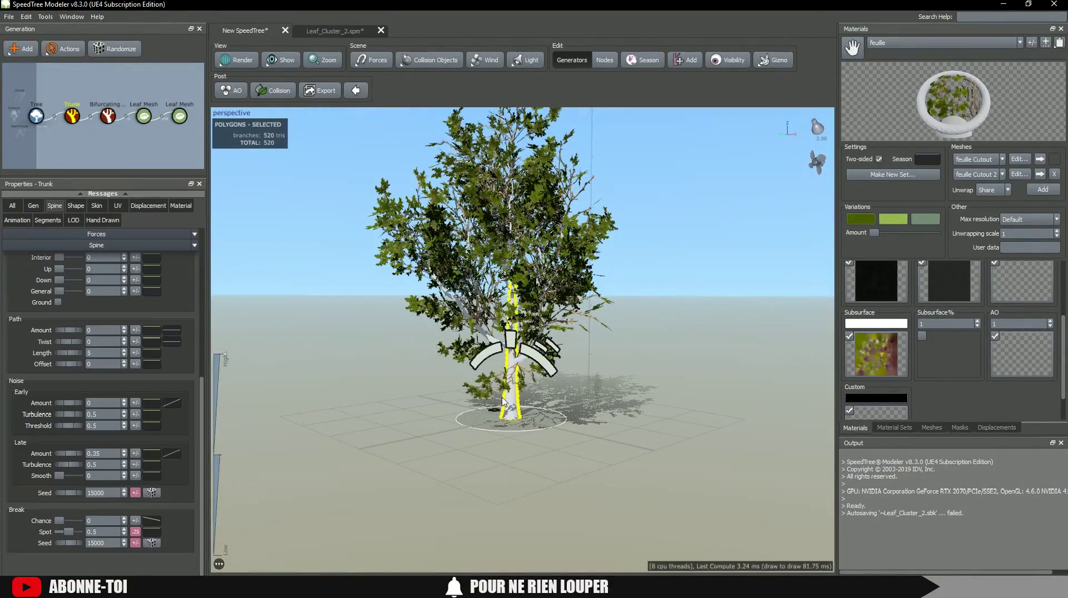
pyautogui.click(488, 337)
pyautogui.moveTo(396, 332); pyautogui.dragTo(399, 275)
pyautogui.click(389, 226)
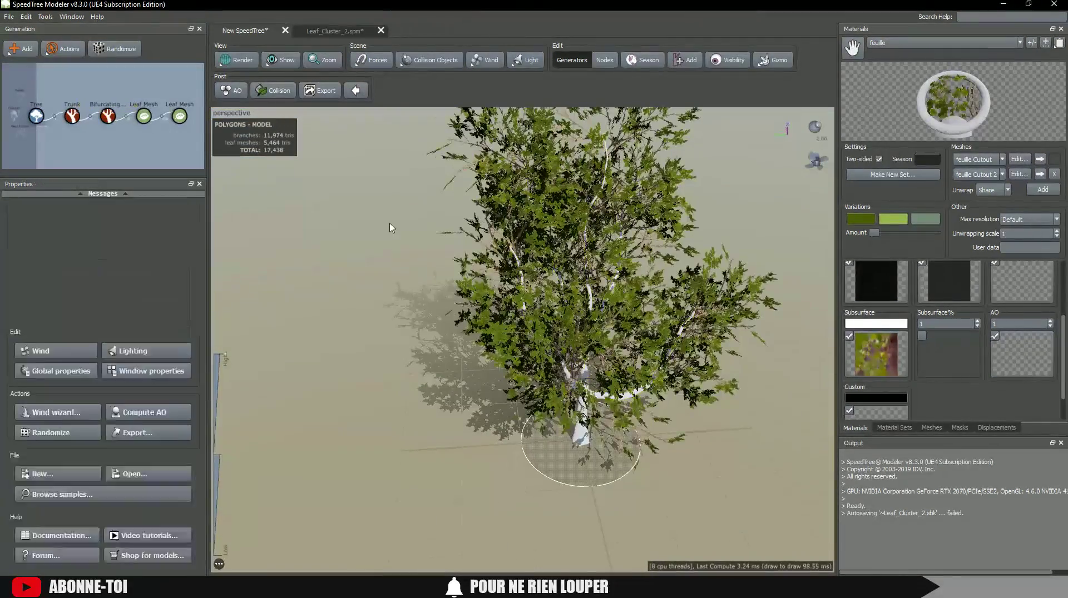
# In the Scribed display, set the segment length Optimization of the bifurcating branches to 1.17.
pyautogui.scroll(5, 381, 218)
pyautogui.moveTo(367, 220); pyautogui.dragTo(412, 222)
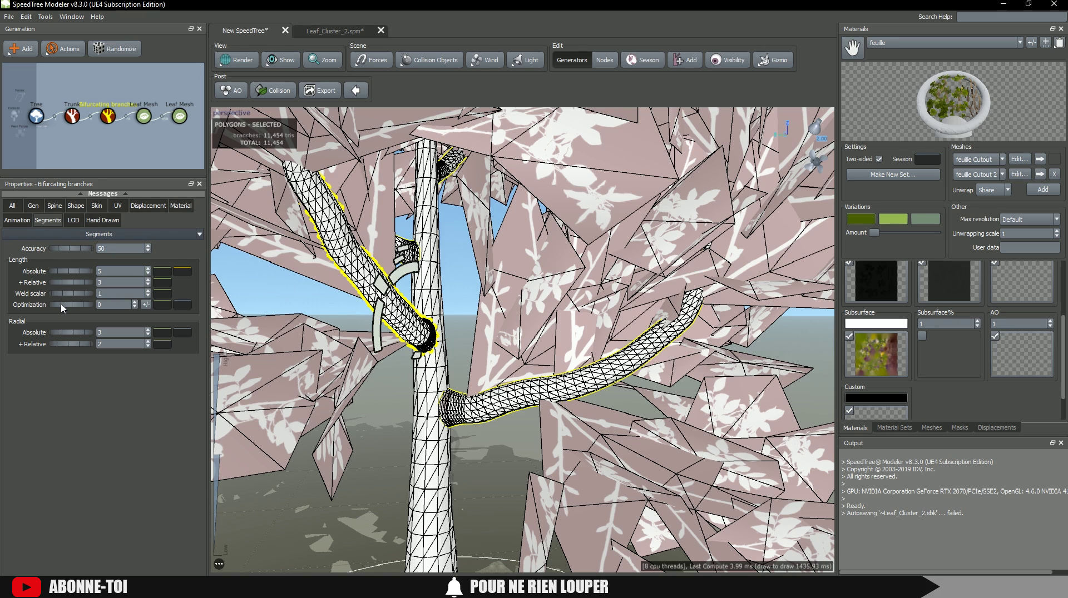
pyautogui.moveTo(63, 308); pyautogui.dragTo(129, 299)
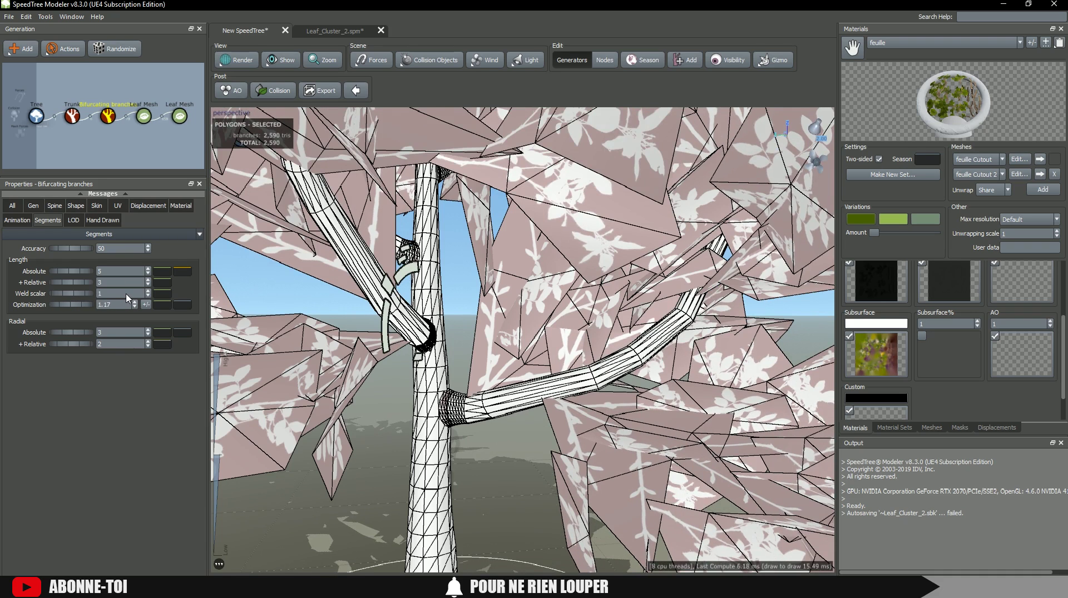
# Set the trunk's segment length Optimization to 0.18.
pyautogui.moveTo(377, 302); pyautogui.dragTo(354, 149, button='middle')
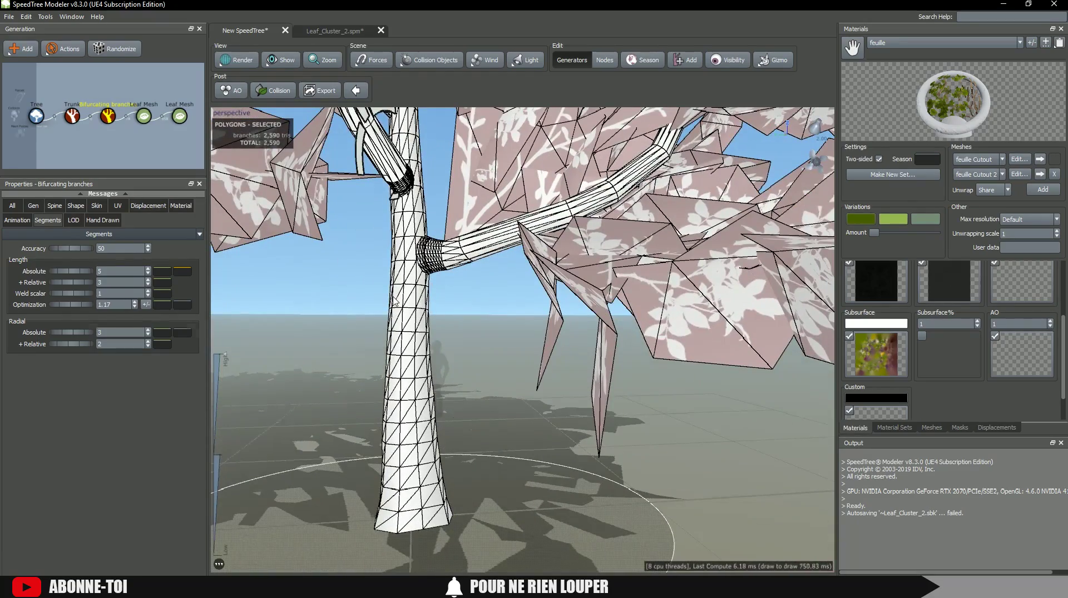
pyautogui.click(393, 301)
pyautogui.moveTo(63, 309); pyautogui.dragTo(71, 302)
pyautogui.scroll(-6, 457, 239)
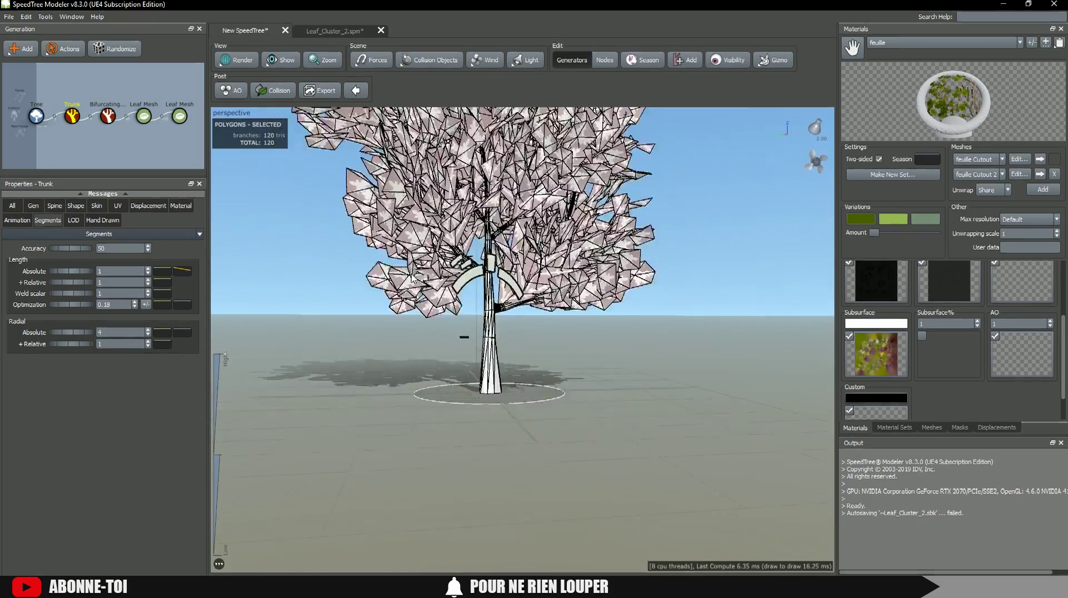
# Return the viewport rendering to Standard and check the optimized tree up close.
pyautogui.moveTo(457, 222); pyautogui.dragTo(452, 265)
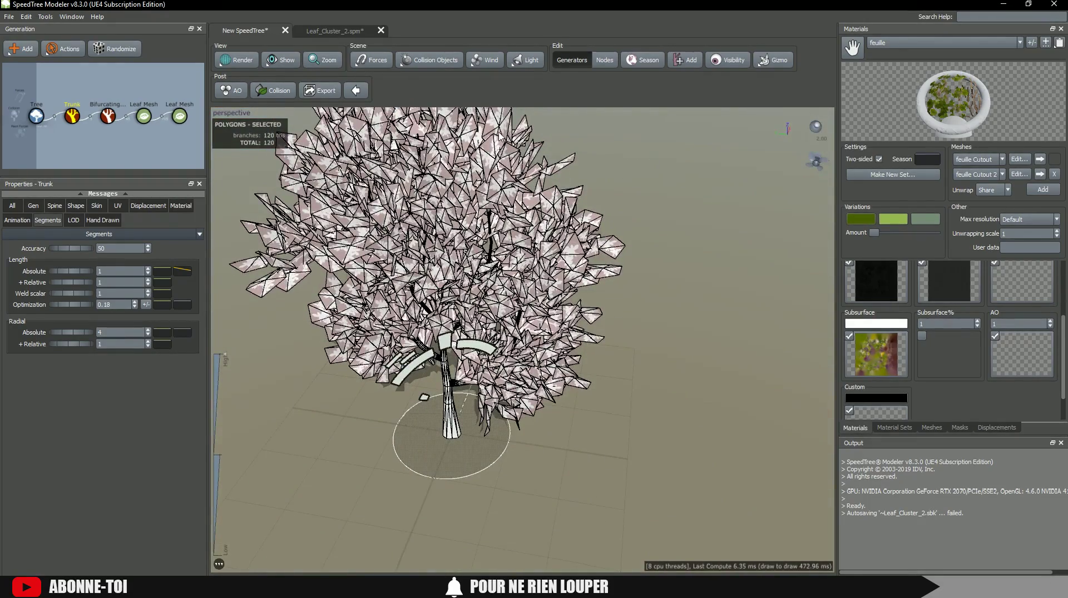
pyautogui.click(166, 157)
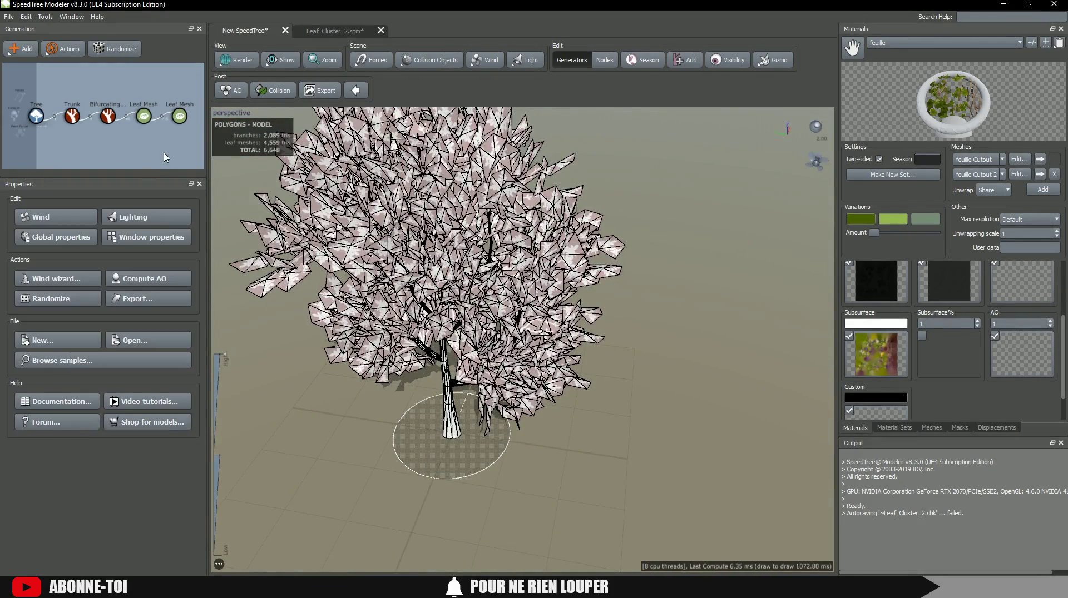
pyautogui.click(237, 59)
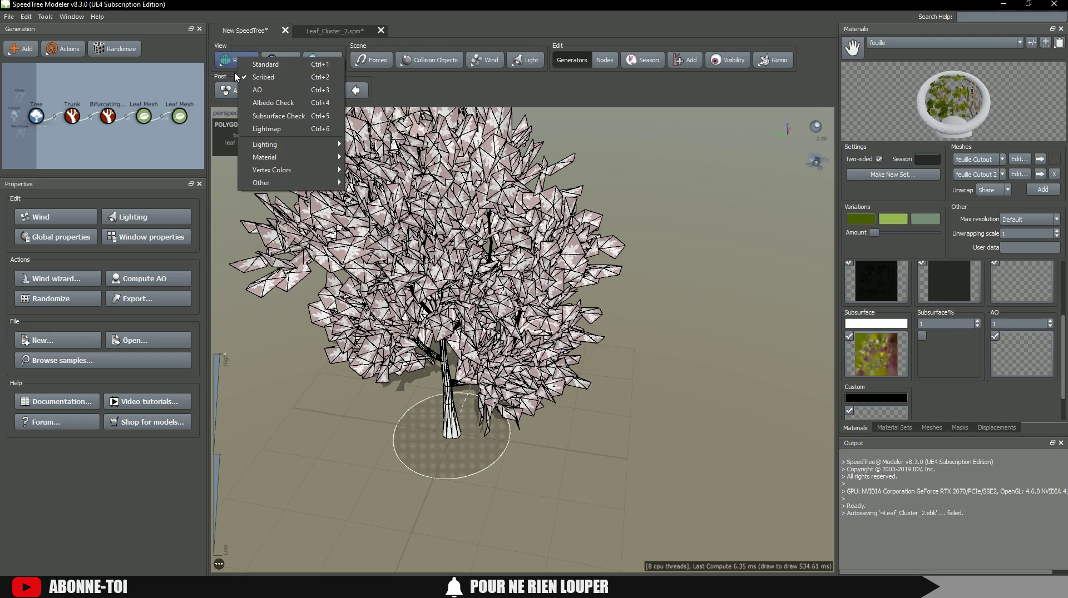
pyautogui.click(267, 65)
pyautogui.scroll(3, 401, 231)
pyautogui.scroll(-4, 517, 240)
pyautogui.moveTo(580, 252); pyautogui.dragTo(405, 305)
pyautogui.scroll(4, 527, 294)
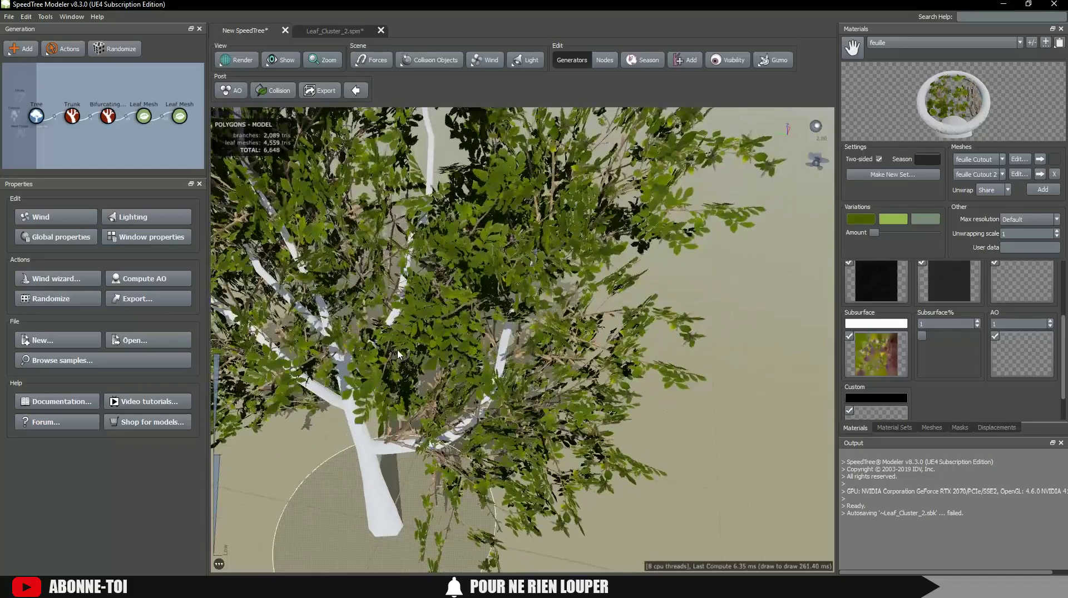
pyautogui.scroll(-5, 405, 305)
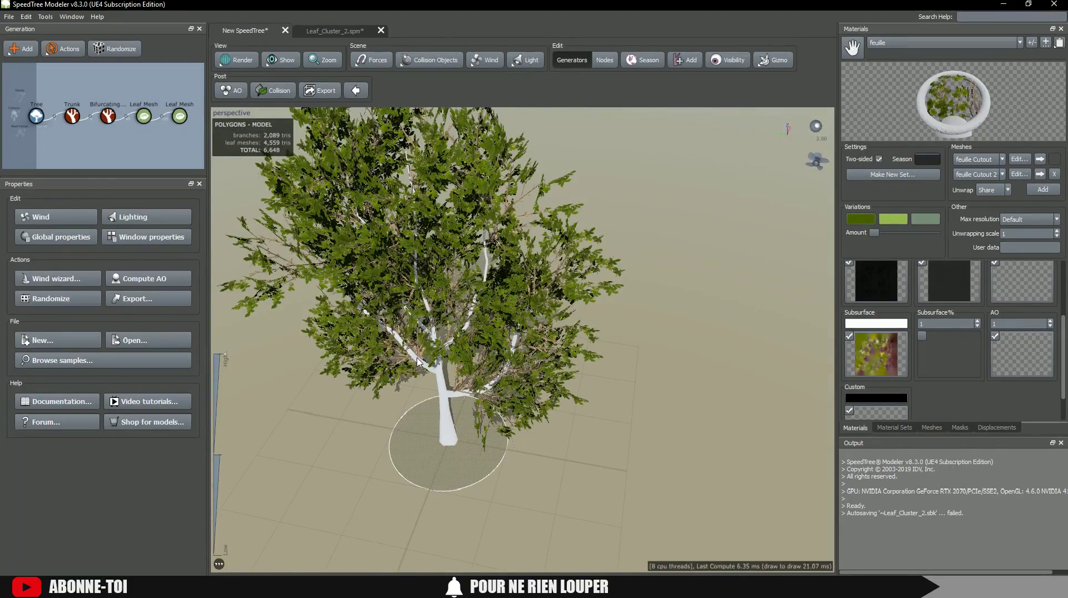
# Rotate two of the lower bifurcating branches individually as nodes to reposition them around the trunk.
pyautogui.click(418, 361)
pyautogui.scroll(5, 418, 361)
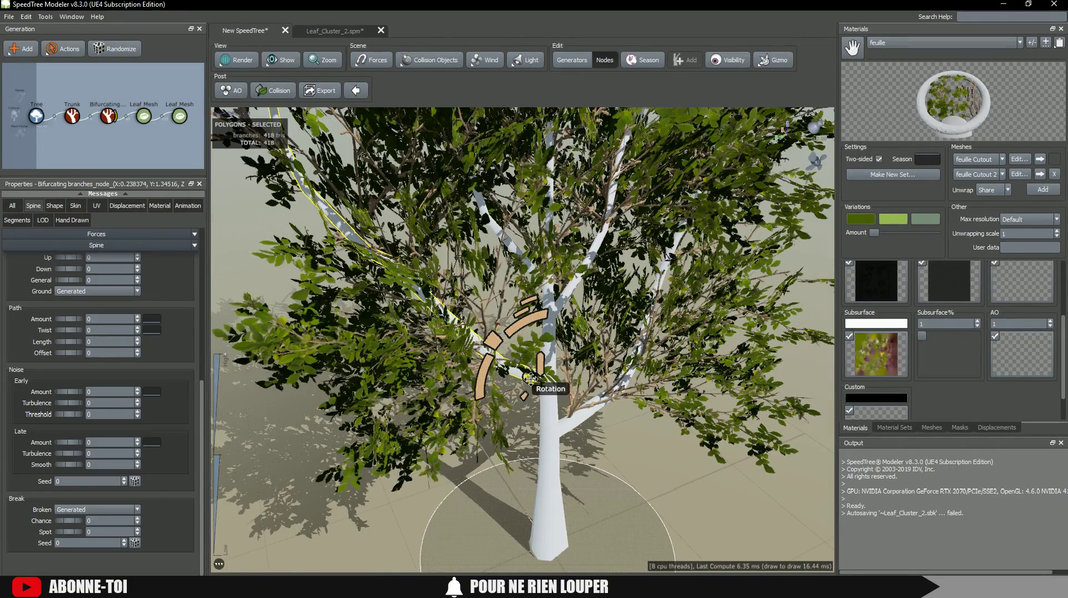
pyautogui.moveTo(530, 379)
pyautogui.mouseDown()
pyautogui.moveTo(551, 388)
pyautogui.moveTo(542, 384)
pyautogui.mouseUp()
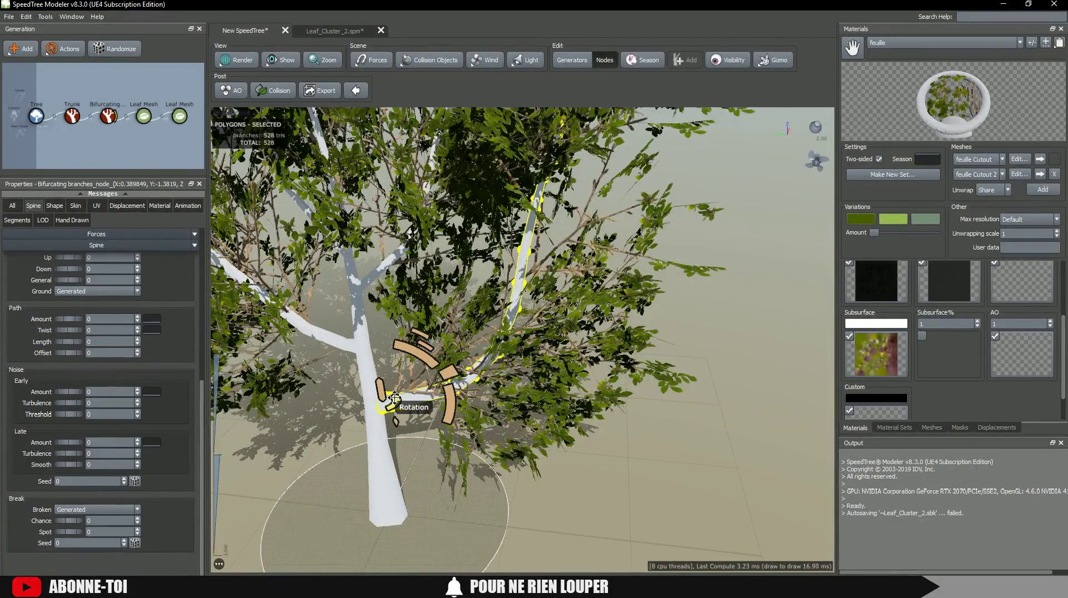
pyautogui.moveTo(394, 398); pyautogui.dragTo(508, 369)
pyautogui.moveTo(456, 250); pyautogui.dragTo(470, 357, button='middle')
pyautogui.moveTo(469, 357); pyautogui.dragTo(447, 268)
# Rotate another single bifurcating branch, above the lowest ones, around the trunk.
pyautogui.click(442, 254)
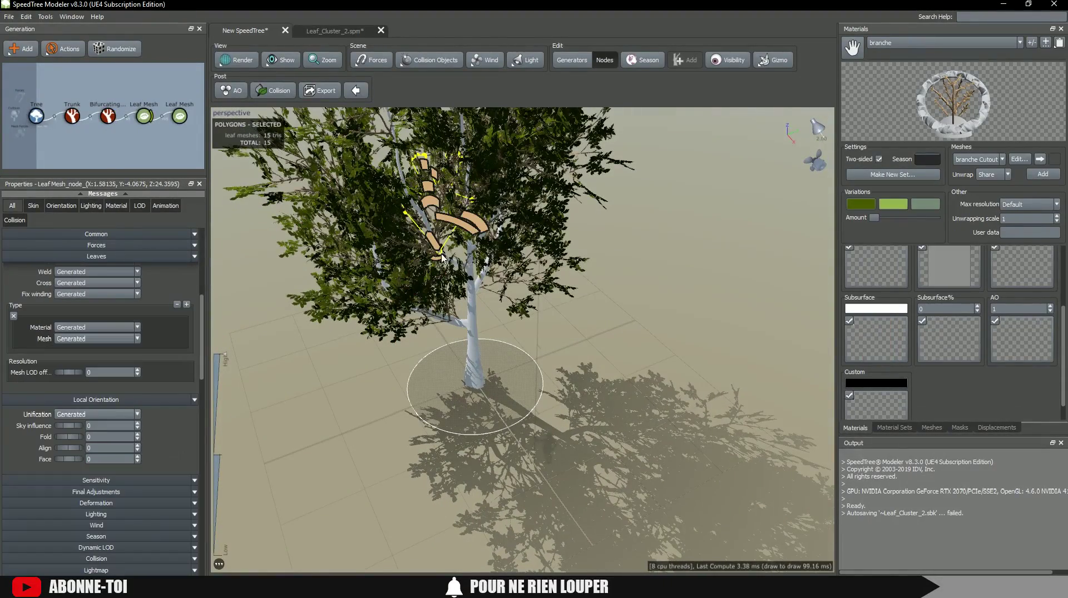
pyautogui.click(462, 267)
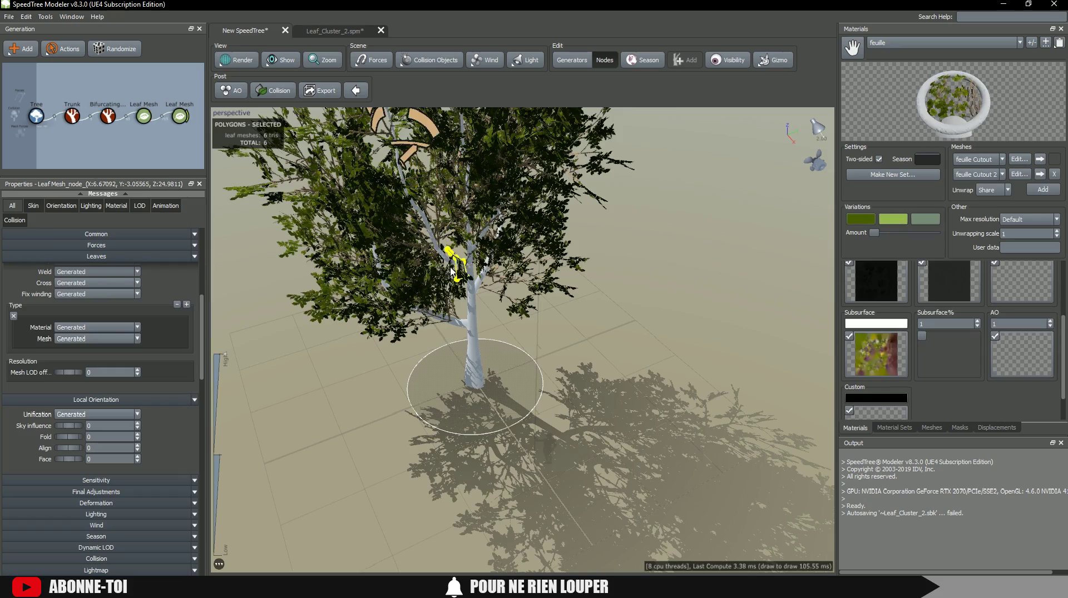
pyautogui.scroll(-2, 449, 267)
pyautogui.scroll(4, 438, 252)
pyautogui.moveTo(465, 248); pyautogui.dragTo(406, 229)
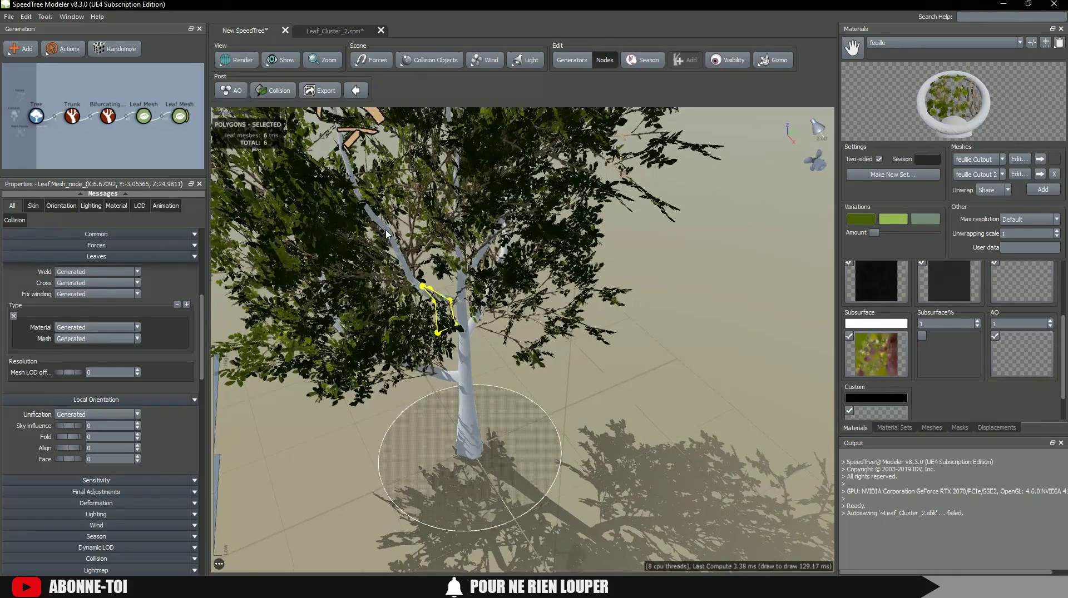
pyautogui.click(388, 234)
pyautogui.moveTo(449, 305); pyautogui.dragTo(480, 304)
pyautogui.scroll(3, 527, 297)
pyautogui.scroll(-2, 526, 297)
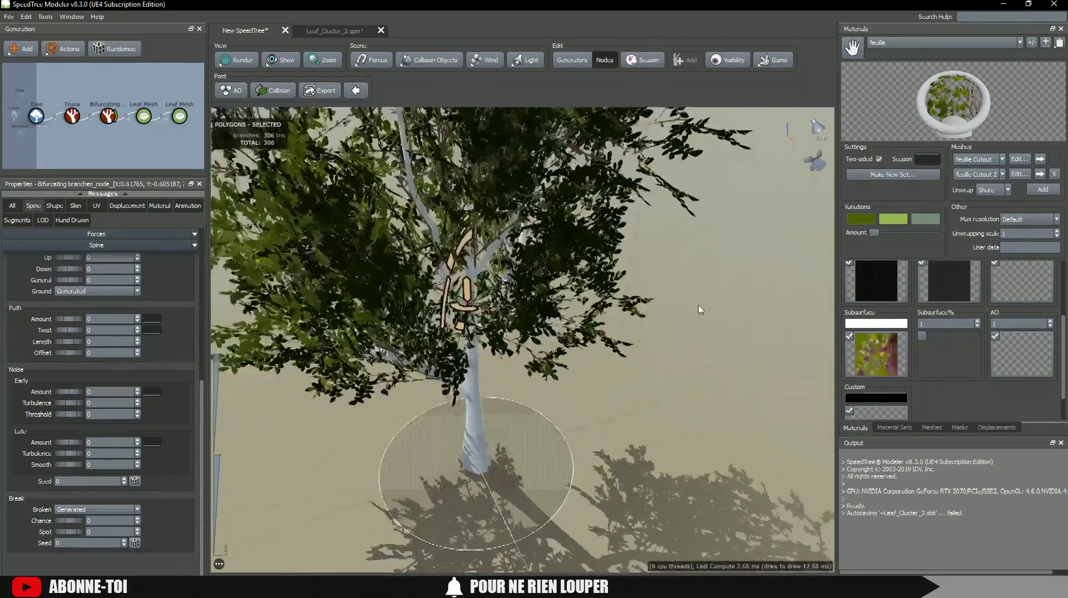
# Deselect the branch and examine the rearranged tree as a whole and up close.
pyautogui.moveTo(699, 310); pyautogui.dragTo(374, 224)
pyautogui.scroll(-4, 617, 348)
pyautogui.click(177, 138)
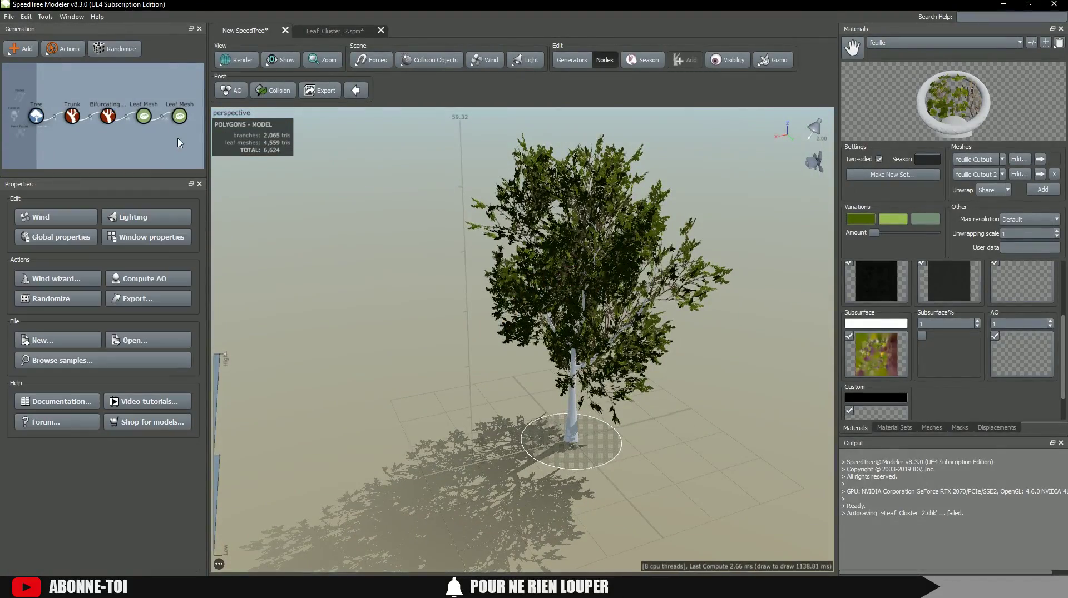
pyautogui.scroll(3, 538, 240)
pyautogui.scroll(-5, 617, 300)
pyautogui.moveTo(624, 306); pyautogui.dragTo(511, 287)
pyautogui.scroll(5, 528, 294)
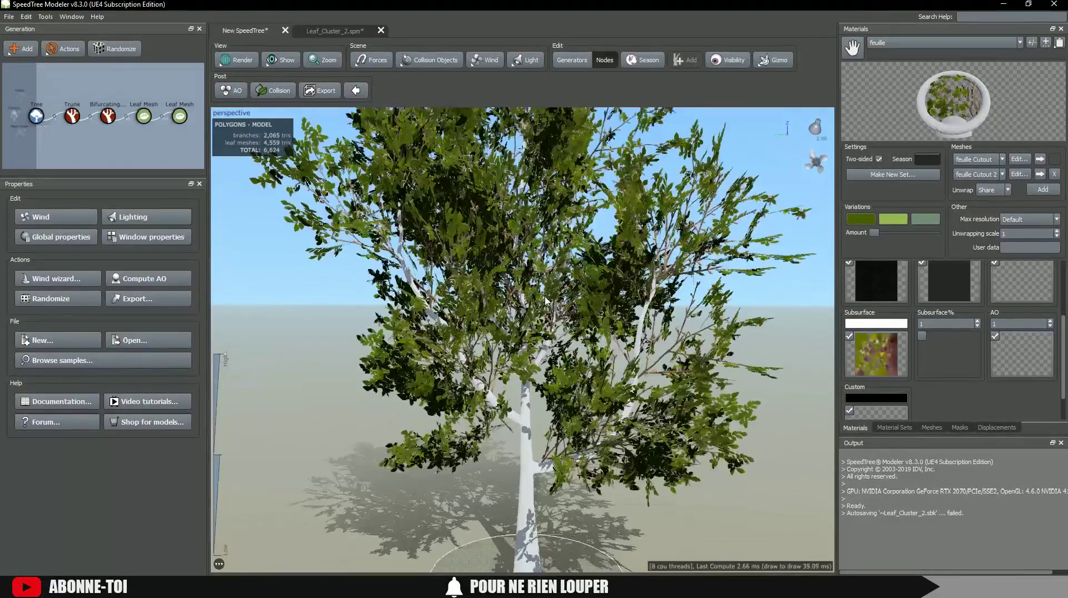
pyautogui.scroll(-5, 548, 327)
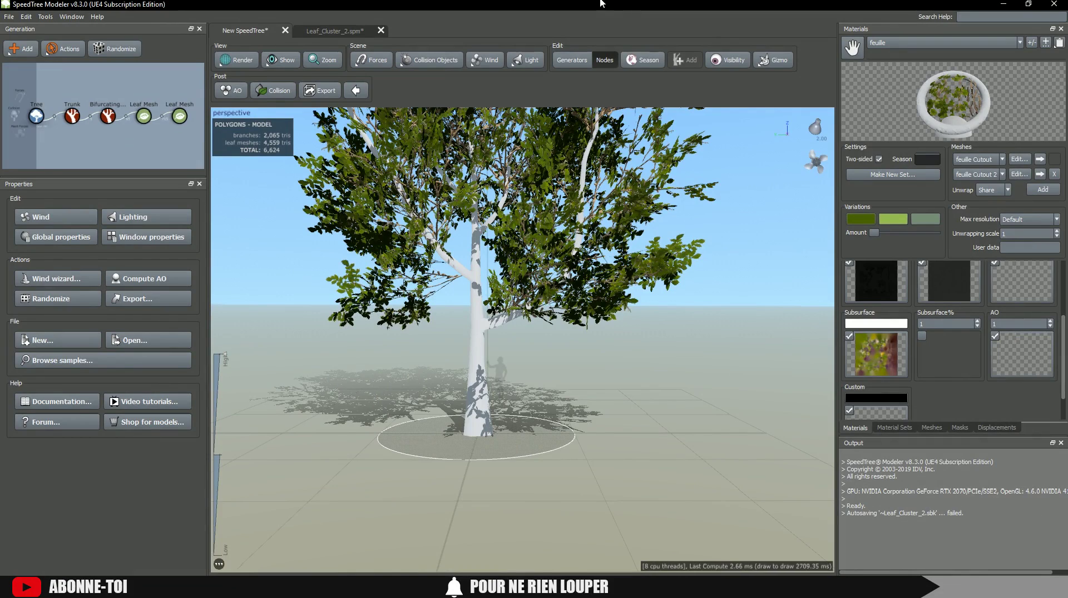
# Add a new material named tronc and make it the current material.
pyautogui.click(1032, 43)
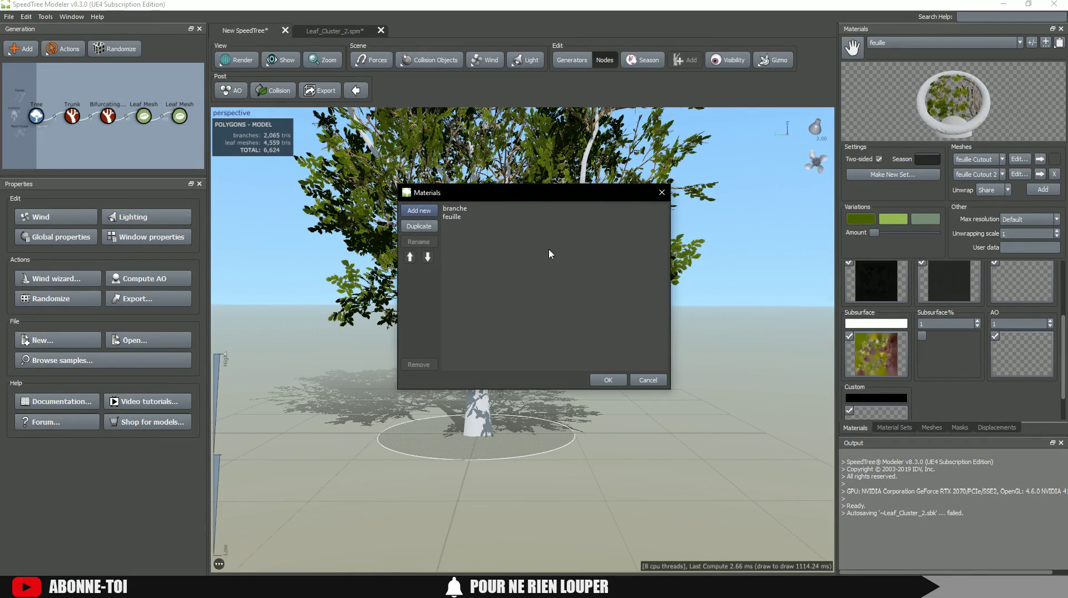
pyautogui.doubleClick(461, 225)
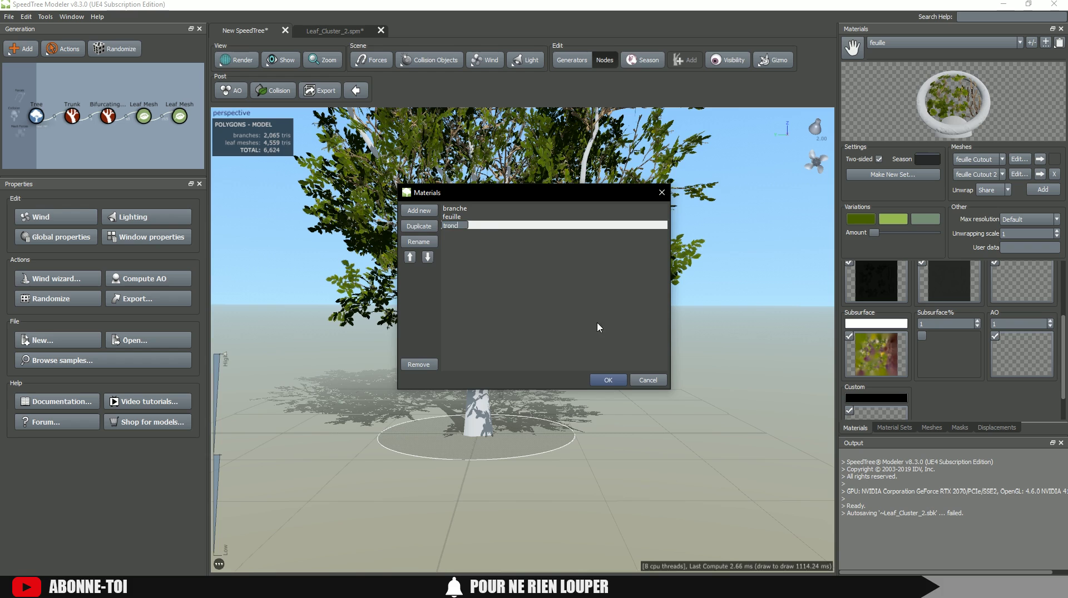
pyautogui.click(608, 380)
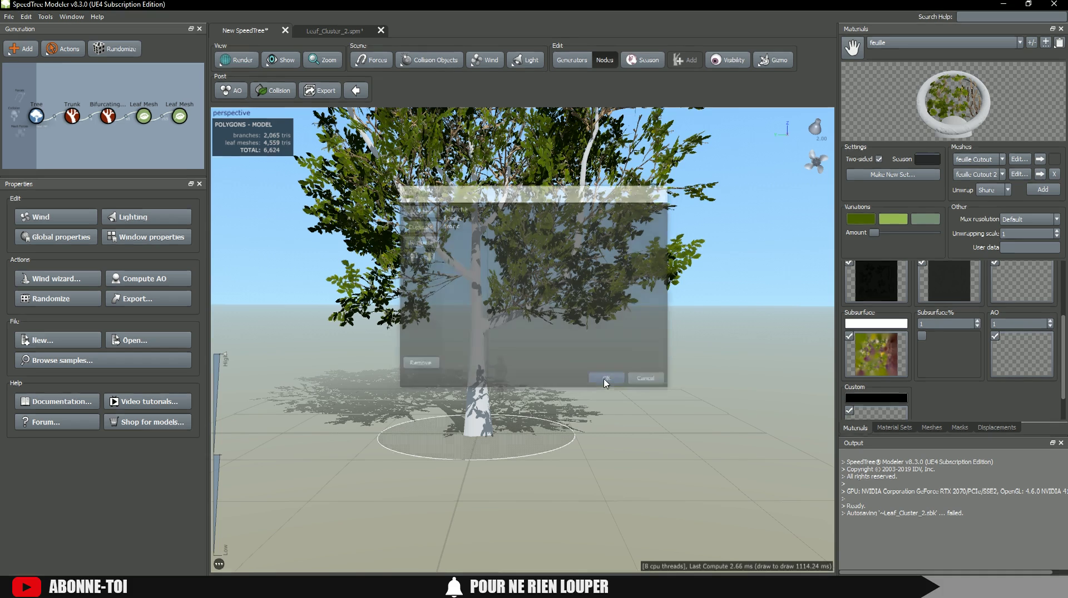
pyautogui.click(905, 42)
pyautogui.click(896, 67)
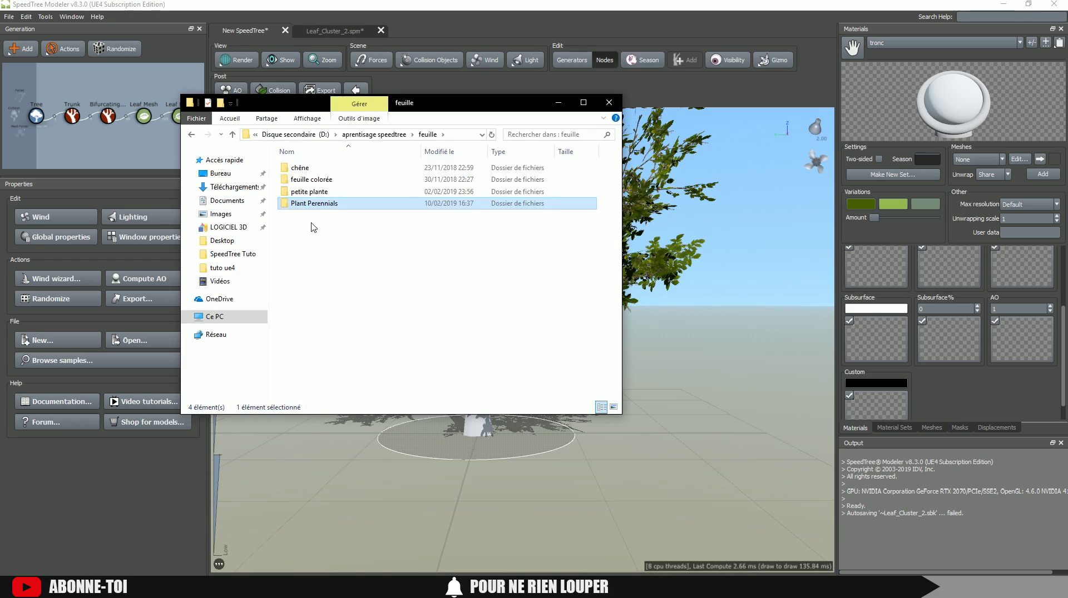
# Assign the sb0lgcp_2K Albedo, Normal, Gloss, Specular and AO textures from the ecorce folder to the tronc material's matching maps.
pyautogui.doubleClick(321, 205)
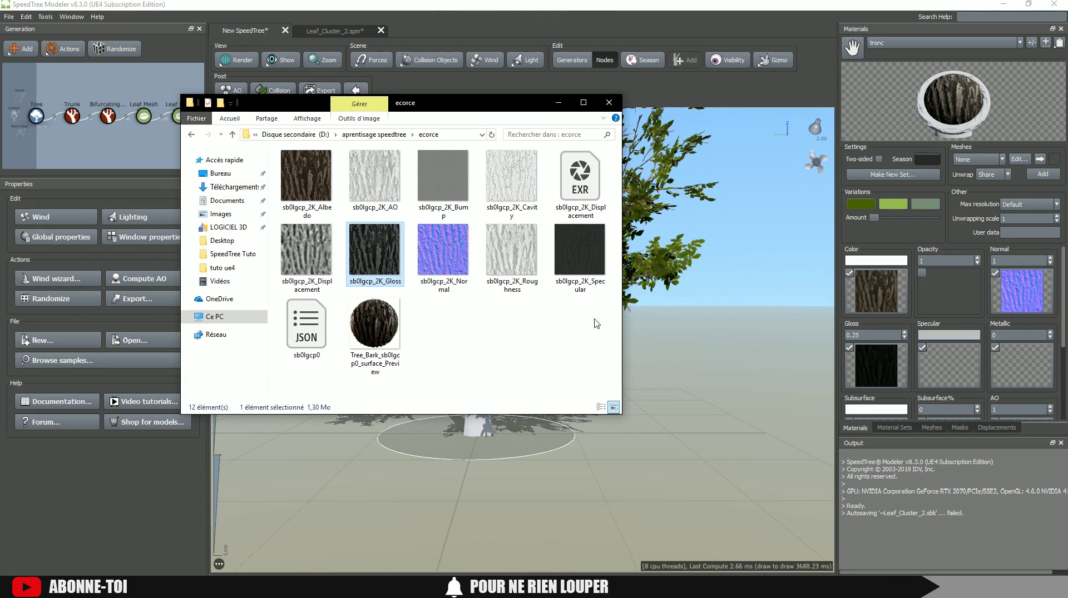
pyautogui.moveTo(580, 250); pyautogui.dragTo(930, 366)
pyautogui.scroll(-2, 930, 366)
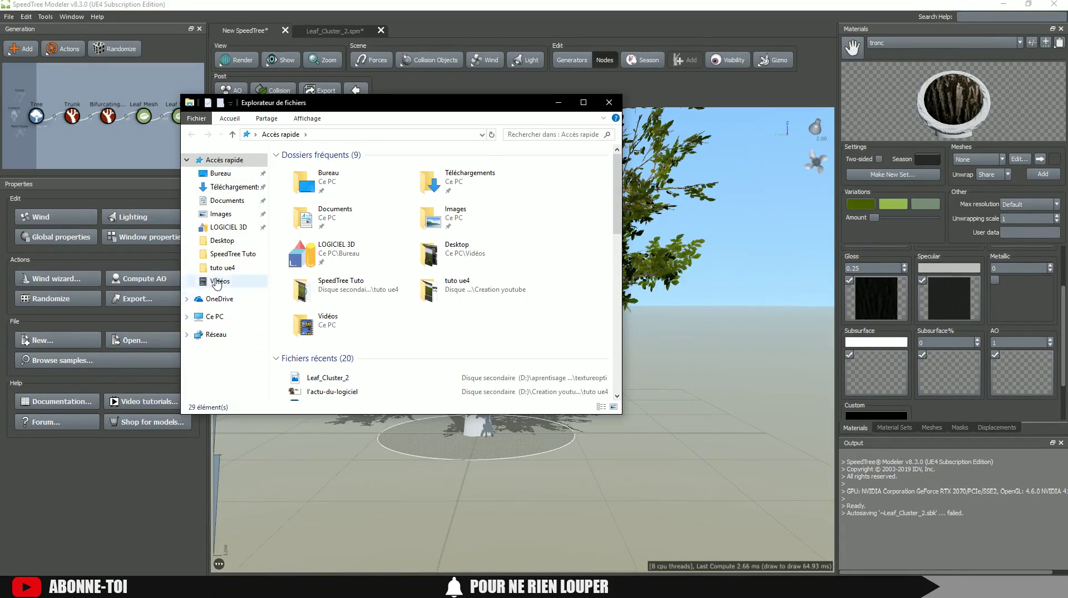
pyautogui.click(211, 316)
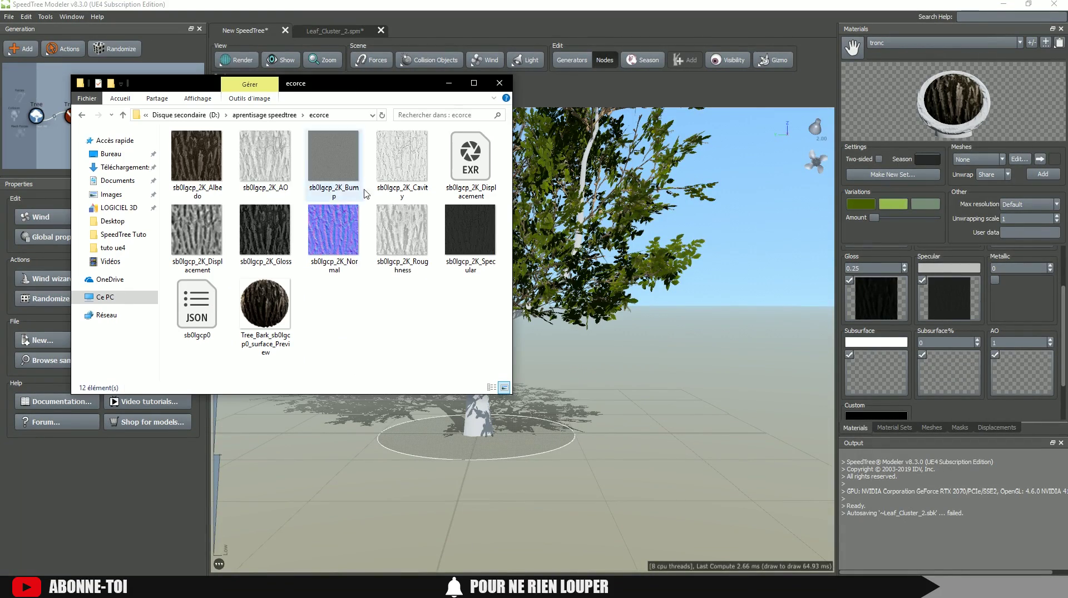
pyautogui.moveTo(265, 162); pyautogui.dragTo(1022, 373)
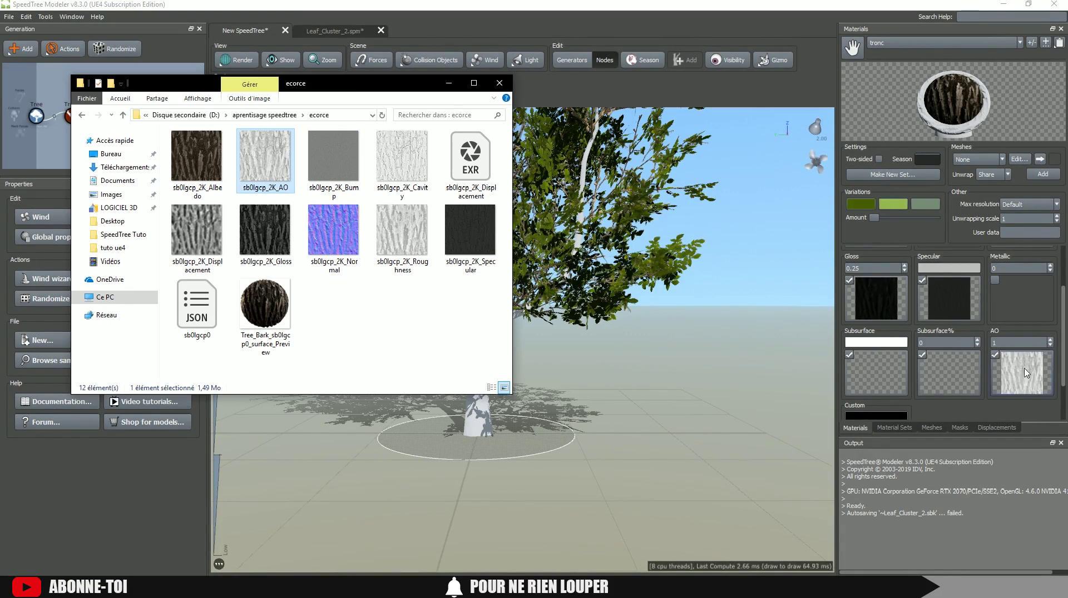
# Close the texture folder window and apply the tronc material to the trunk and its bifurcating branches.
pyautogui.scroll(-2, 1022, 367)
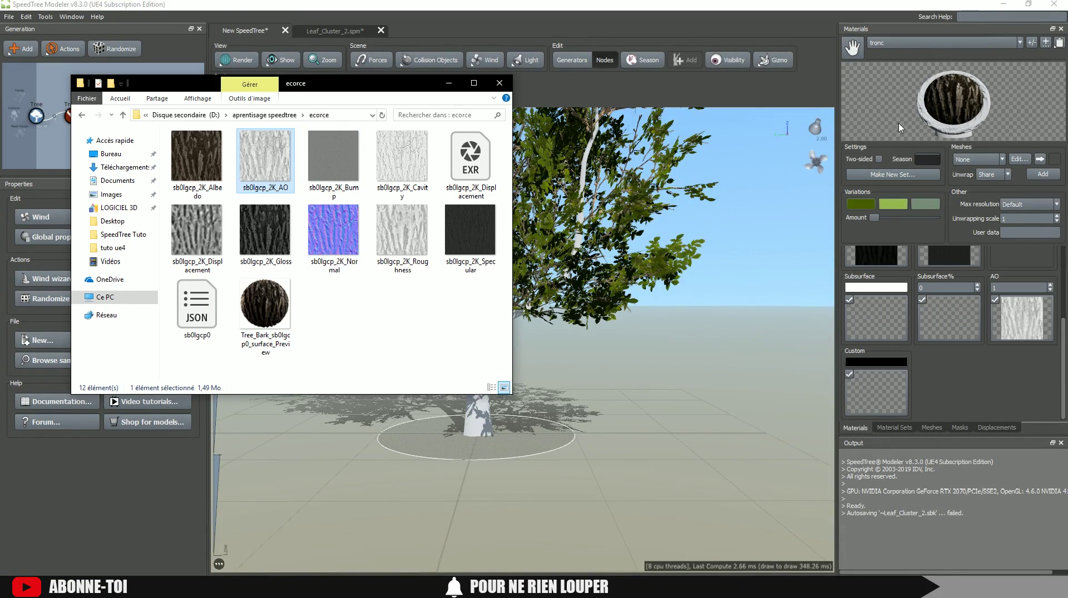
pyautogui.click(499, 84)
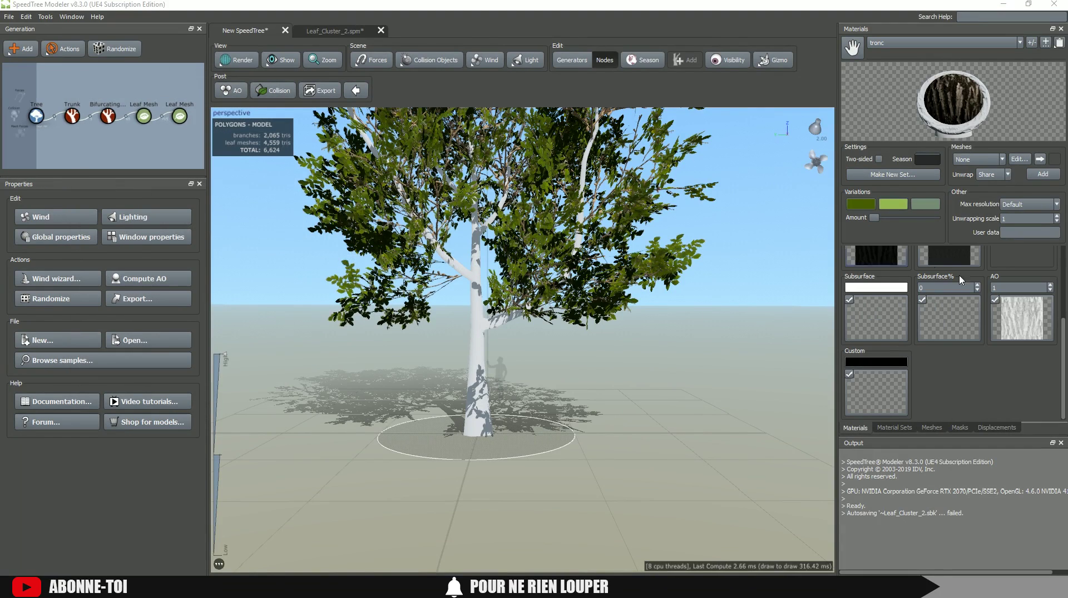
pyautogui.scroll(6, 625, 369)
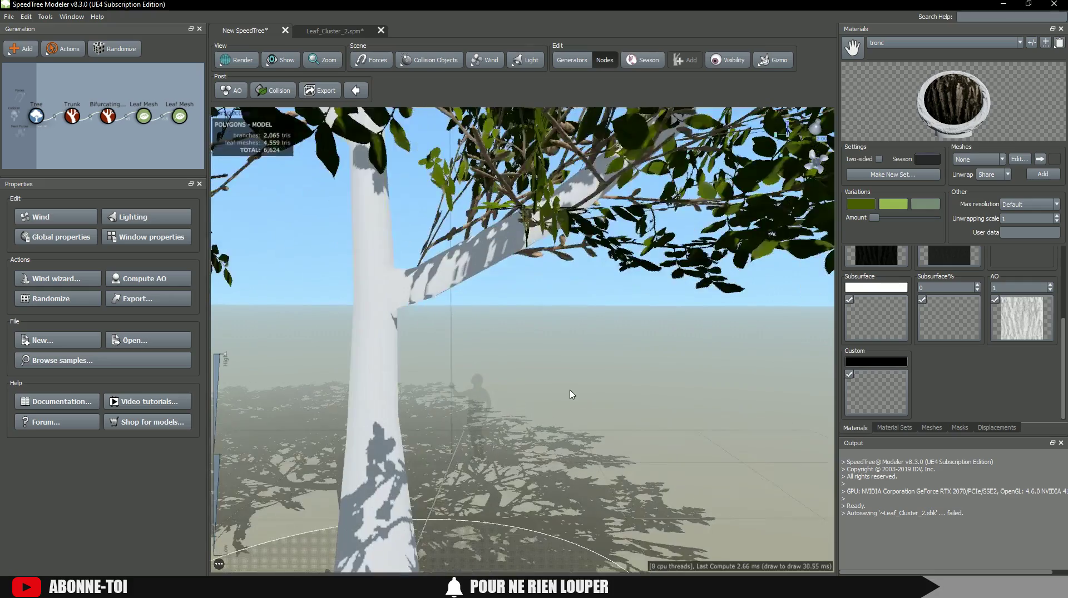
pyautogui.moveTo(852, 48); pyautogui.dragTo(410, 367)
pyautogui.scroll(4, 457, 343)
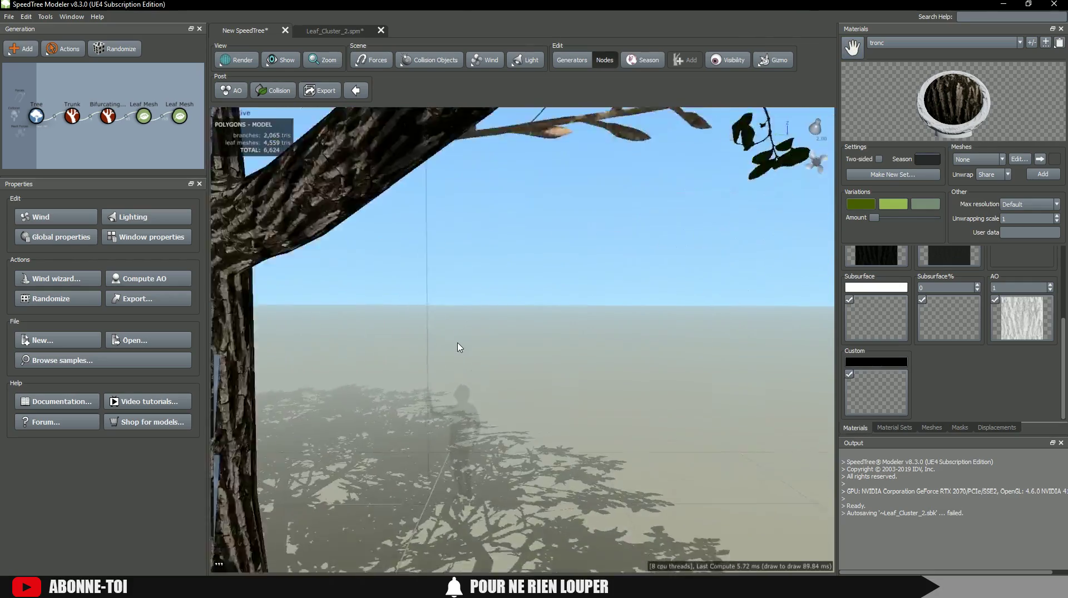
pyautogui.scroll(-6, 458, 344)
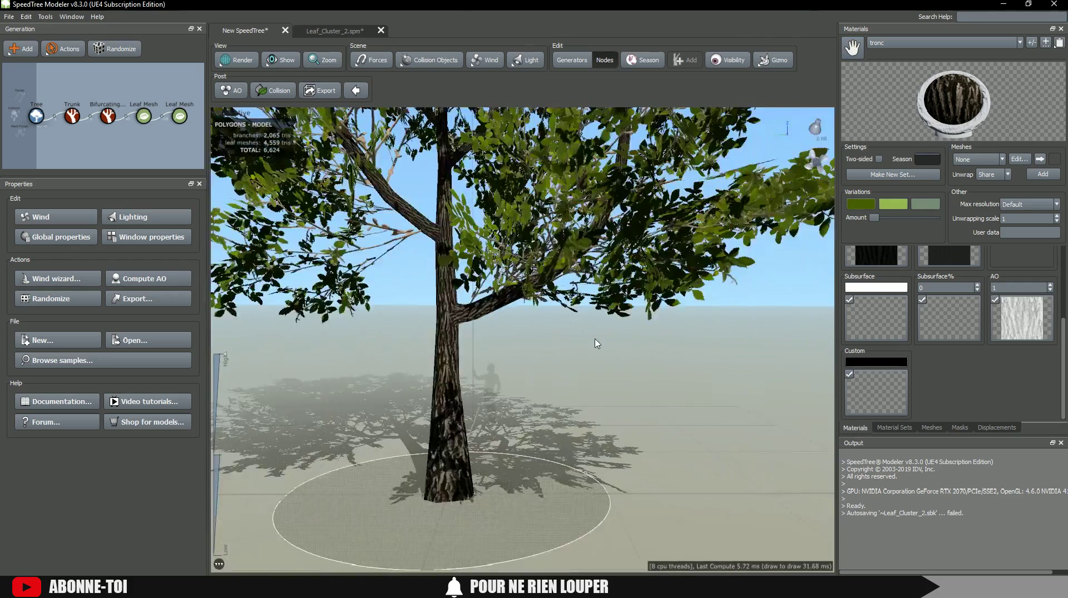
# Select the Trunk generator and set its absolute U value in UV mapping to 0.
pyautogui.moveTo(596, 343); pyautogui.dragTo(551, 364)
pyautogui.scroll(3, 551, 364)
pyautogui.moveTo(551, 364); pyautogui.dragTo(503, 248, button='middle')
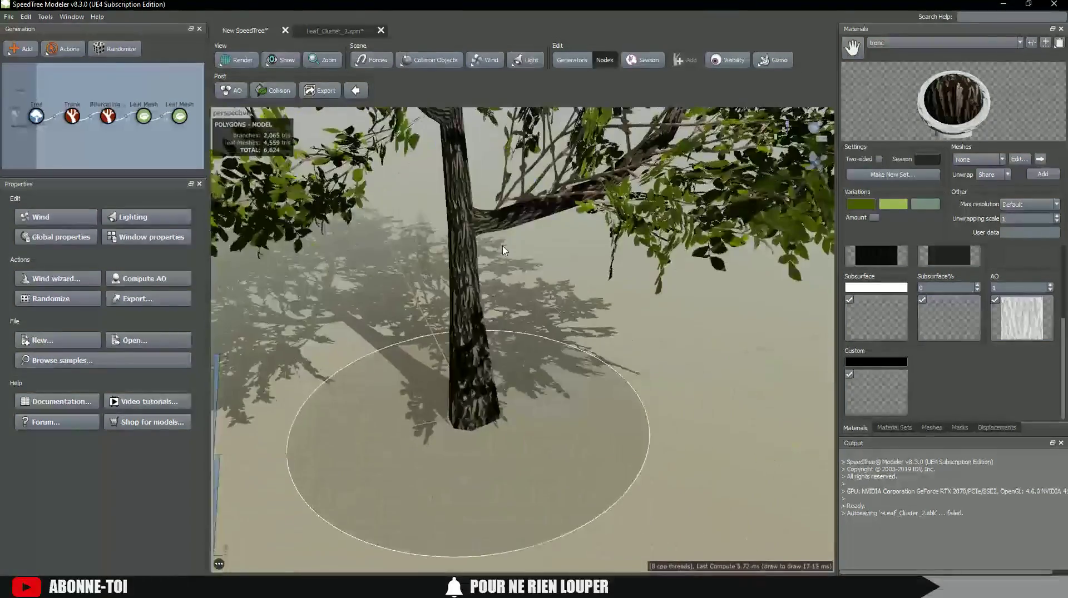
pyautogui.scroll(4, 418, 312)
pyautogui.scroll(-2, 440, 261)
pyautogui.click(354, 217)
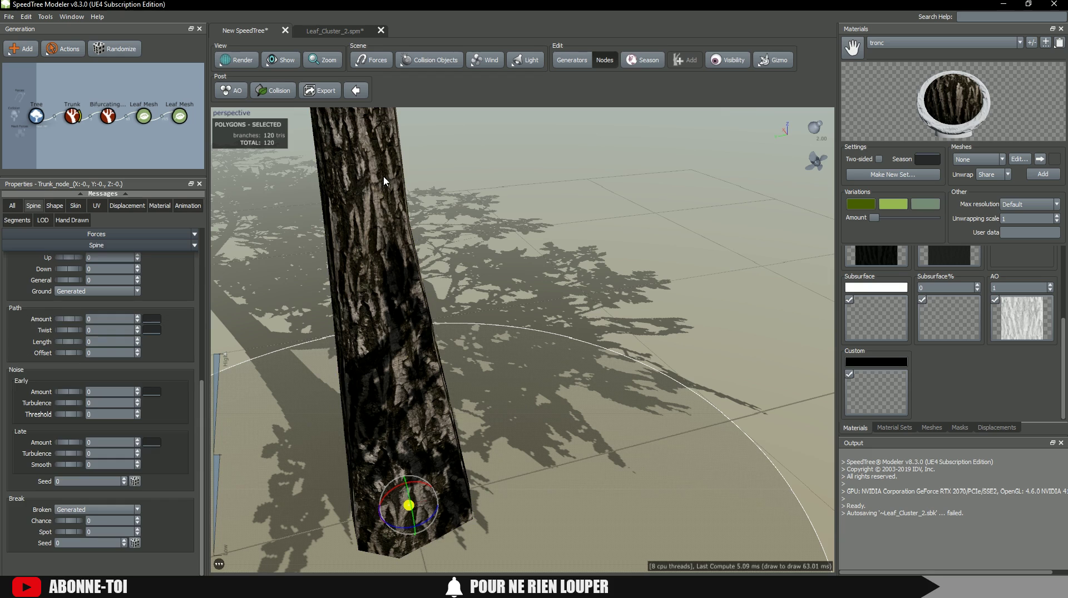
pyautogui.scroll(-2, 405, 202)
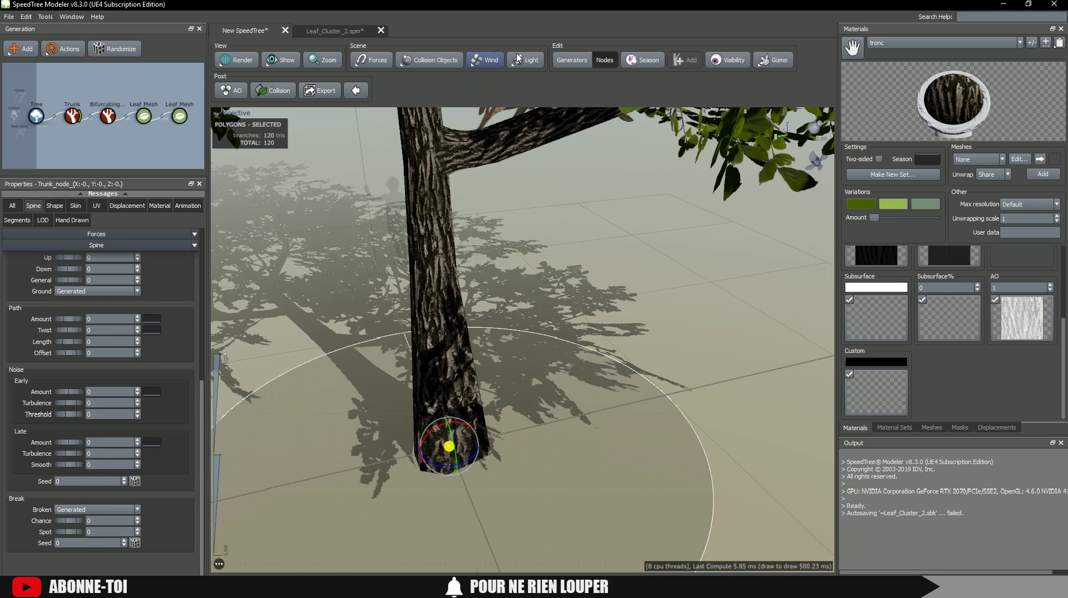
pyautogui.click(570, 60)
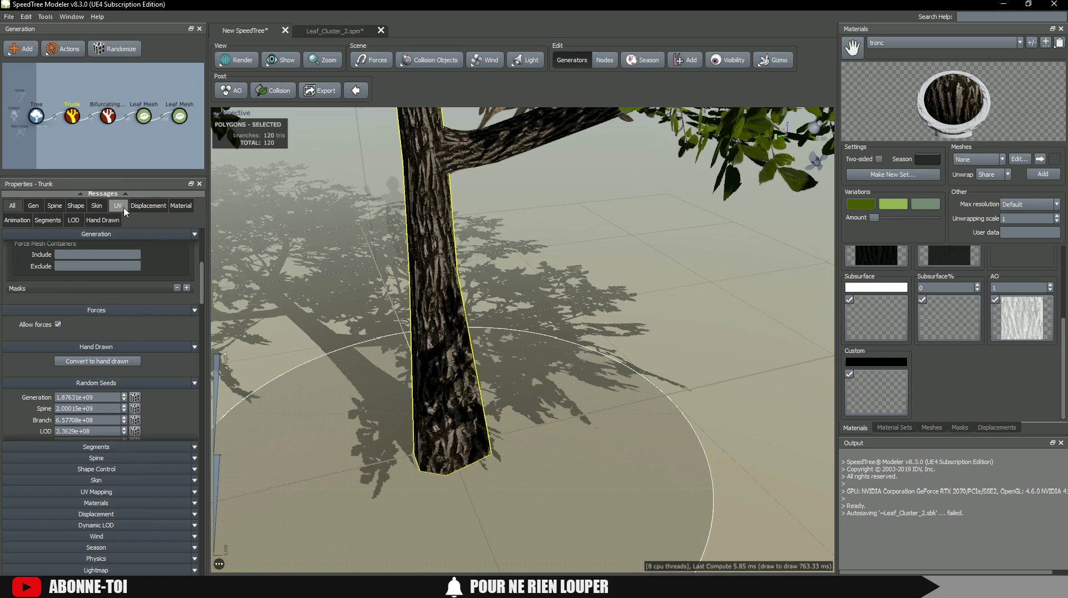
pyautogui.click(124, 210)
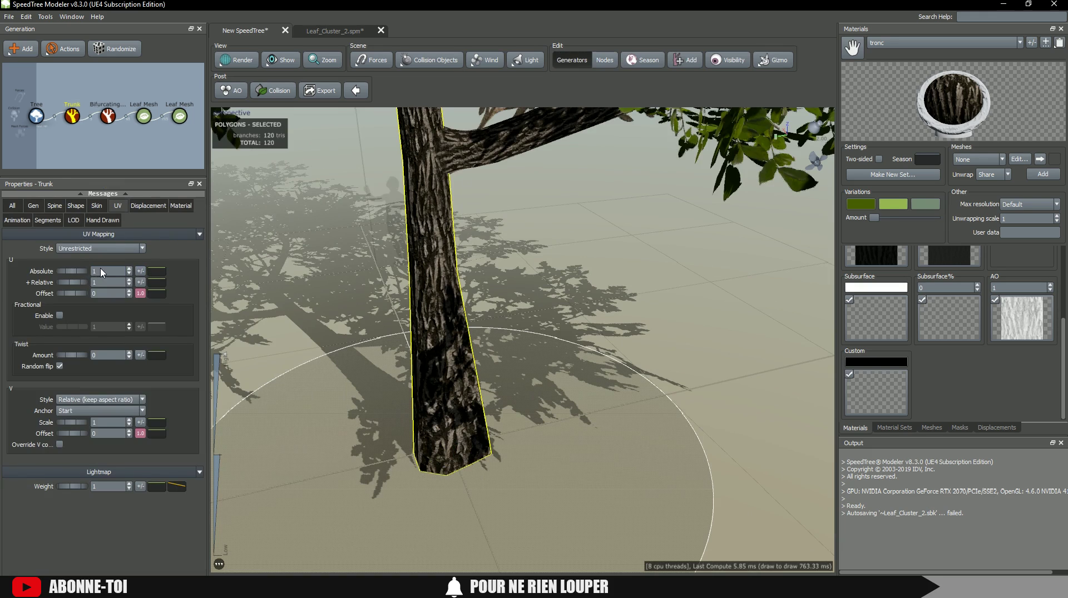
pyautogui.moveTo(71, 273)
pyautogui.mouseDown()
pyautogui.moveTo(183, 275)
pyautogui.moveTo(52, 274)
pyautogui.mouseUp()
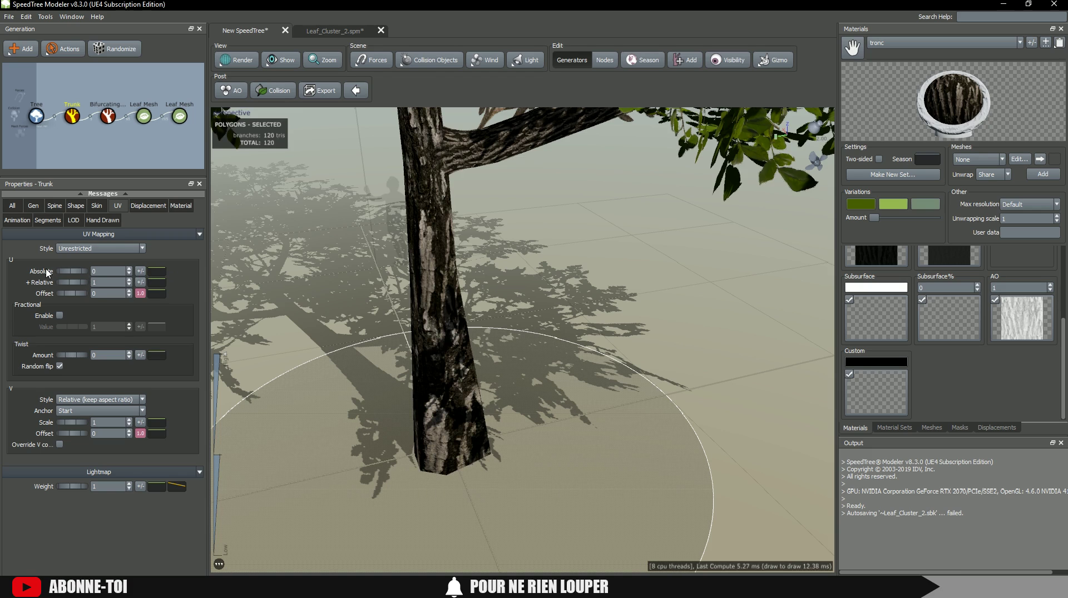
# Set the absolute U value in the UV mapping of the bifurcating branches generator to -2.
pyautogui.scroll(-5, 445, 226)
pyautogui.moveTo(511, 255); pyautogui.dragTo(519, 290)
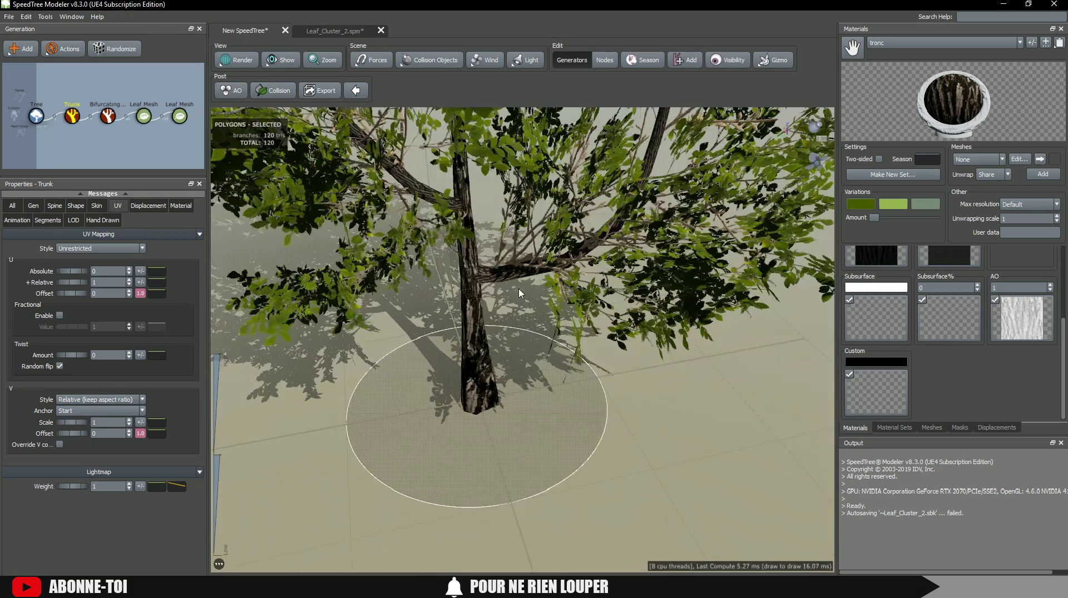
pyautogui.click(497, 274)
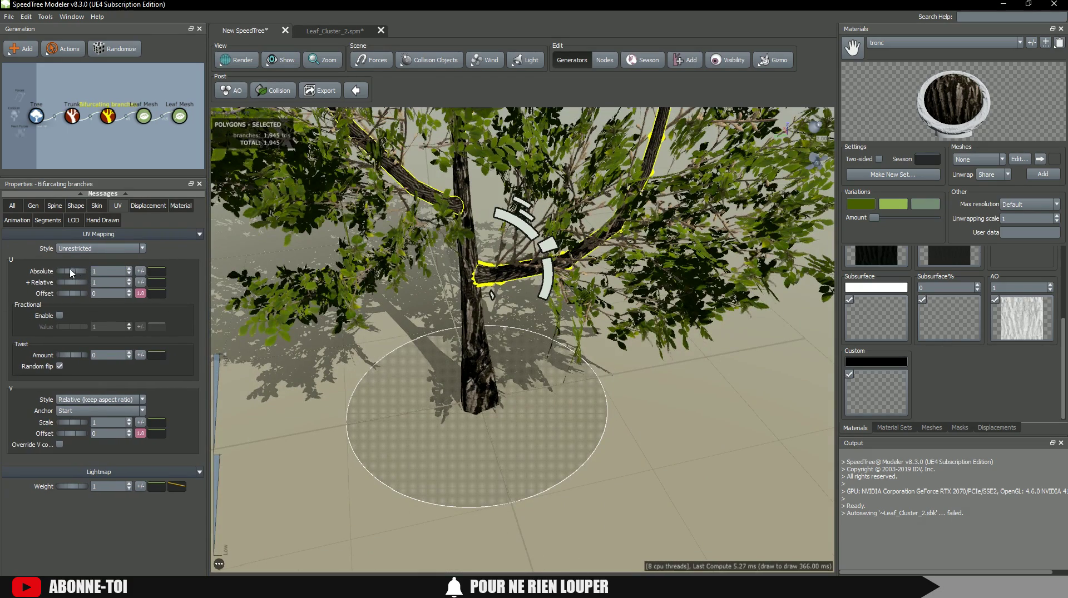
pyautogui.moveTo(72, 273); pyautogui.dragTo(41, 272)
pyautogui.scroll(-3, 411, 359)
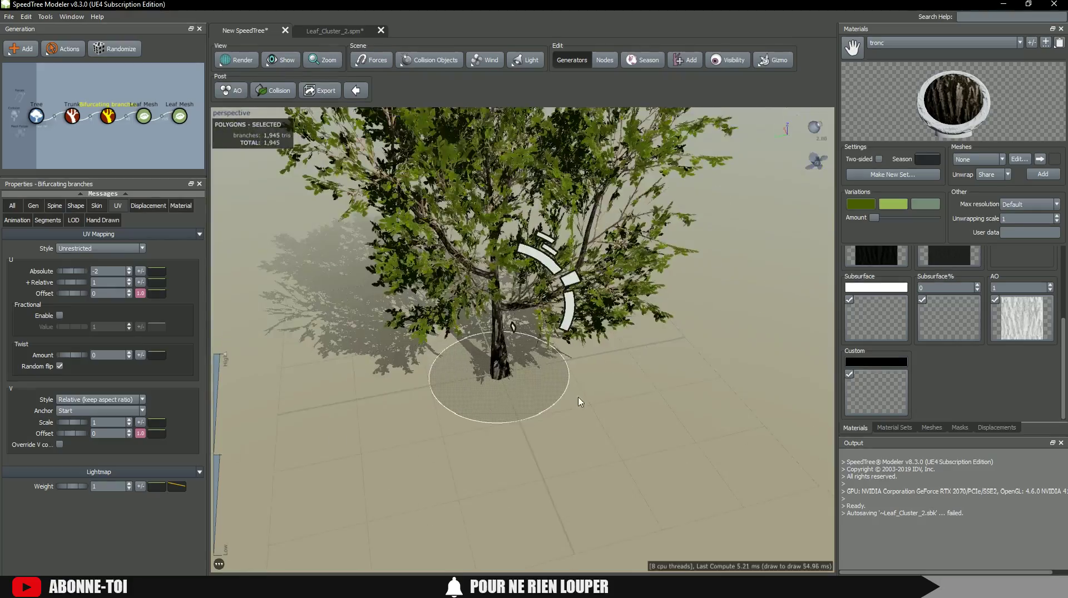
# Examine the bark on the whole tree from several sides and view the Tree generator's properties.
pyautogui.moveTo(579, 402); pyautogui.dragTo(507, 384)
pyautogui.scroll(3, 437, 373)
pyautogui.scroll(-8, 470, 381)
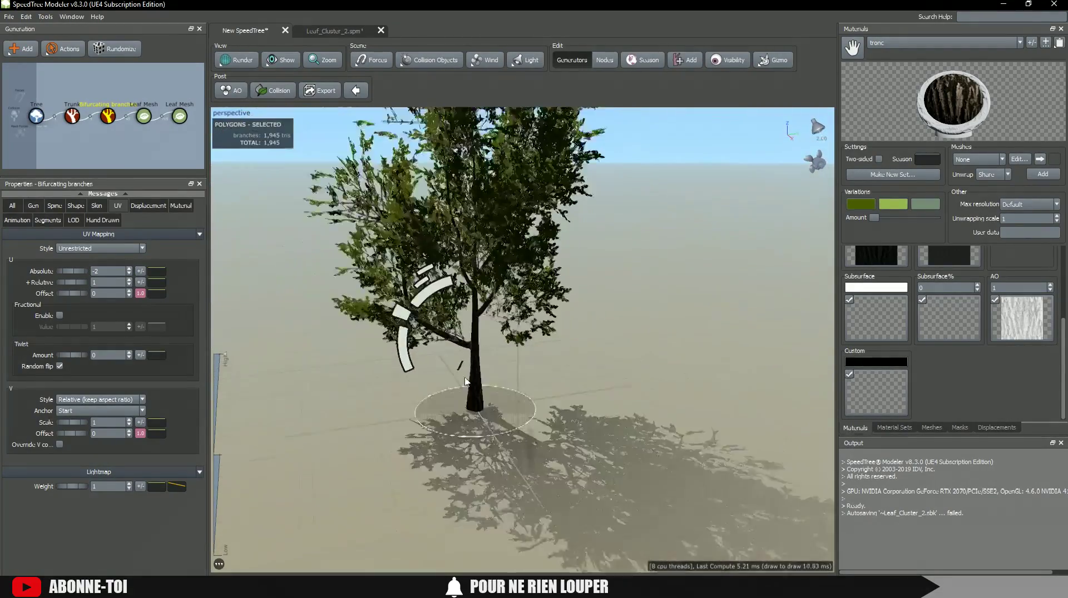
pyautogui.moveTo(531, 337); pyautogui.dragTo(510, 309, button='middle')
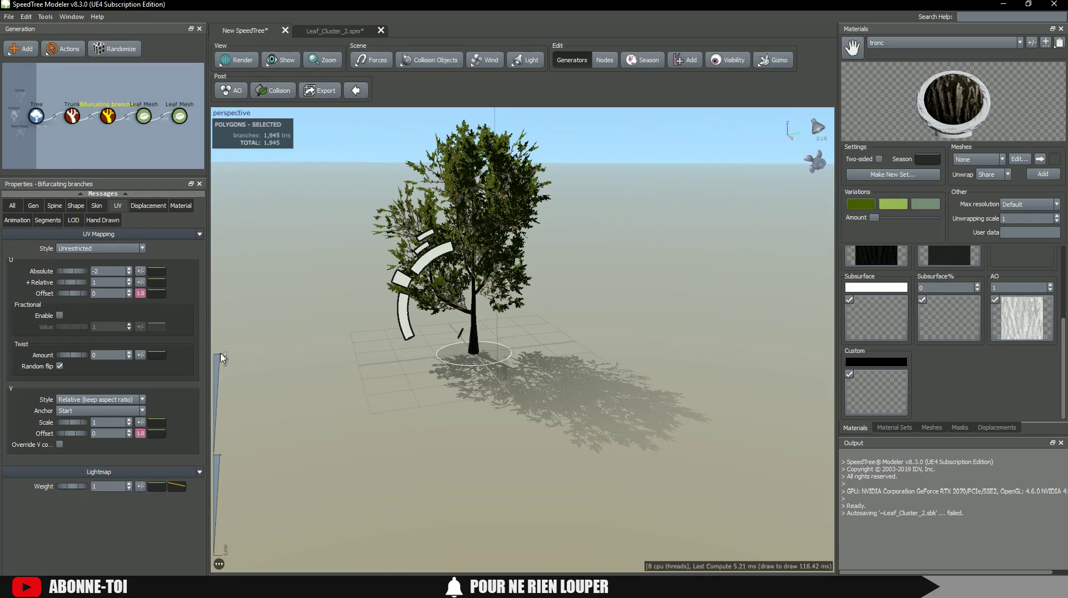
pyautogui.moveTo(221, 357); pyautogui.dragTo(180, 298)
pyautogui.click(37, 116)
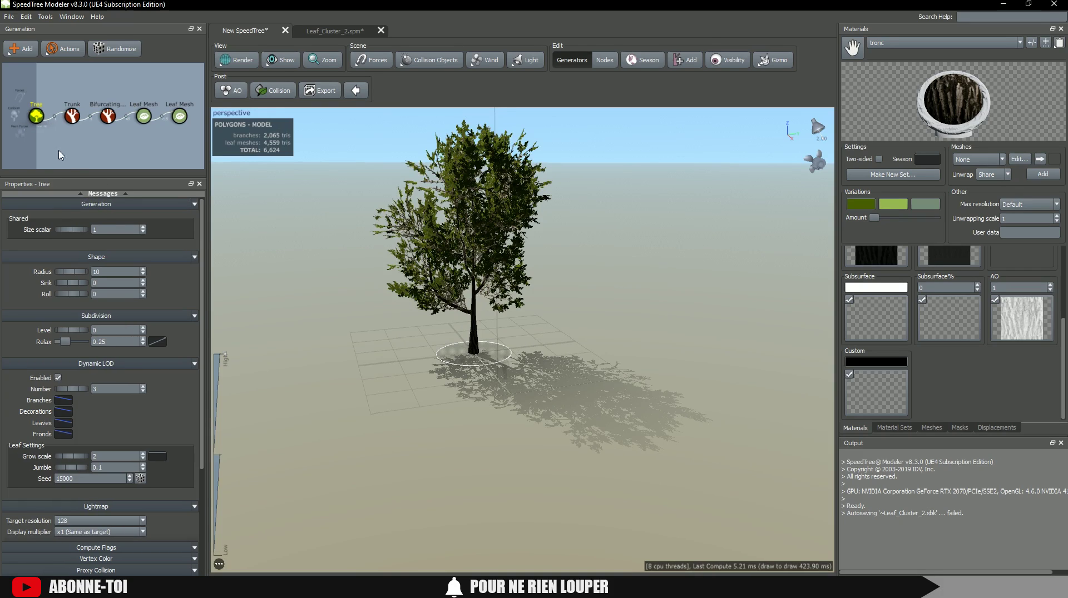
pyautogui.scroll(-1, 50, 321)
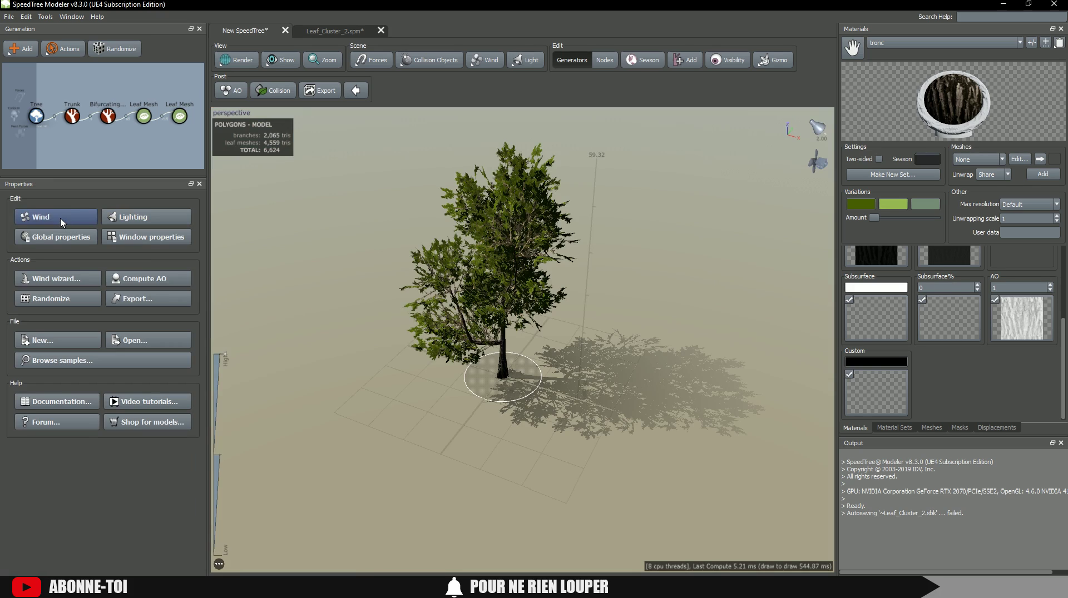
# Set up wind with the Wind Wizard, choosing the ornamental, cultivated tree as the closest model type, and check the motion.
pyautogui.click(61, 223)
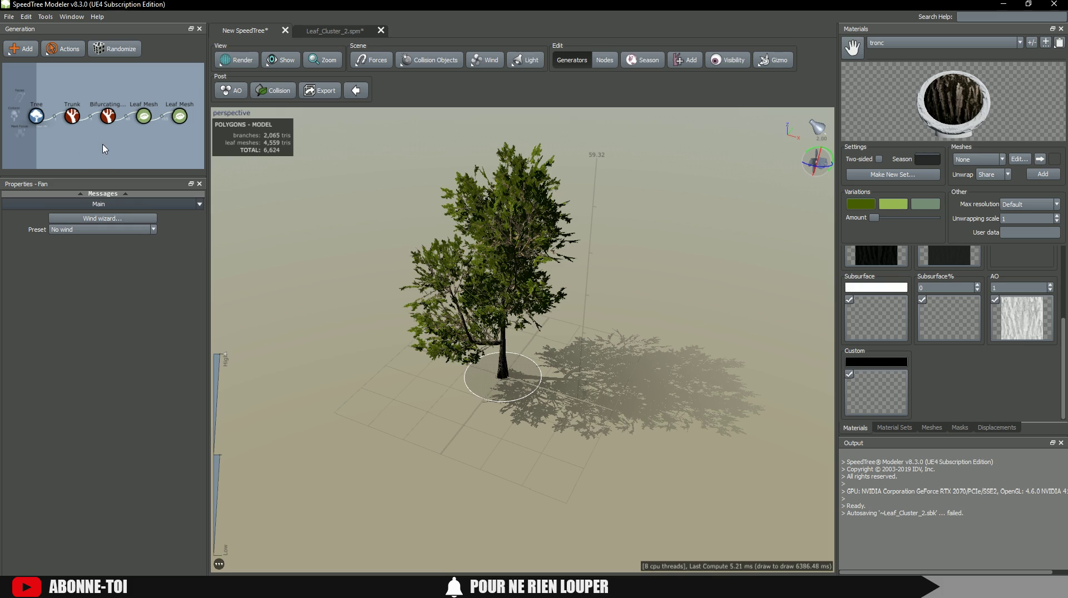
pyautogui.click(92, 222)
pyautogui.click(545, 192)
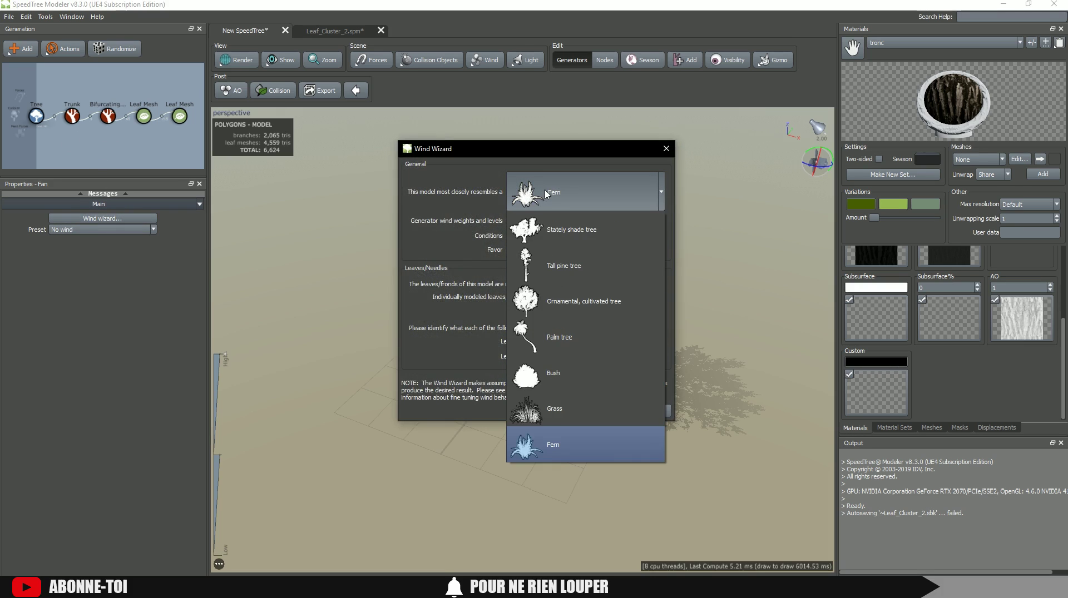
pyautogui.click(560, 302)
pyautogui.click(607, 410)
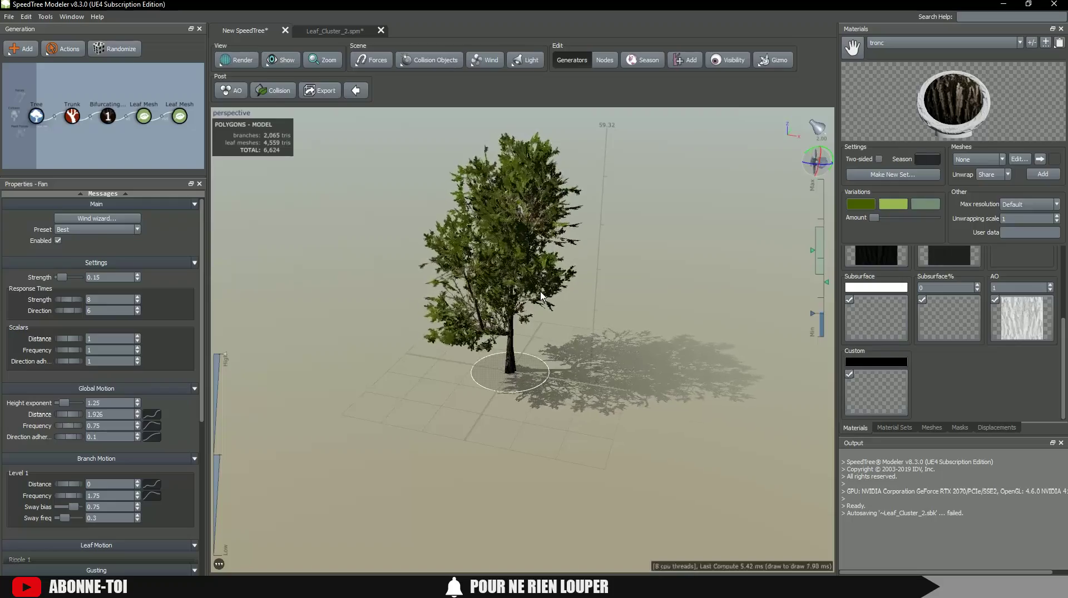
pyautogui.moveTo(541, 297); pyautogui.dragTo(496, 268)
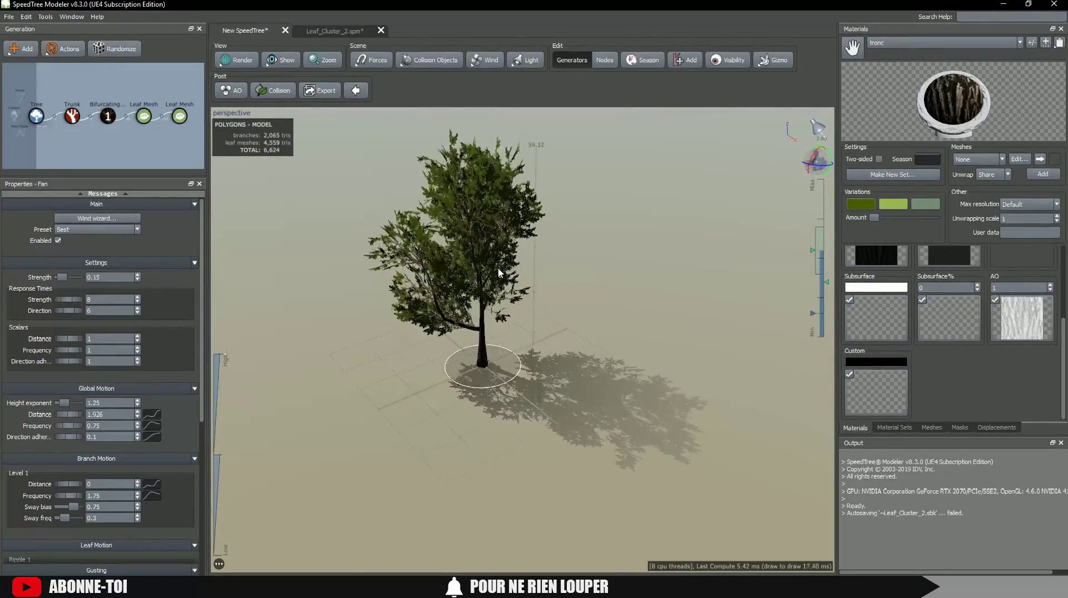
# Export the tree to Unreal Engine 4 as treetuto in the grass ue4 folder, accepting the offered export options.
pyautogui.click(9, 17)
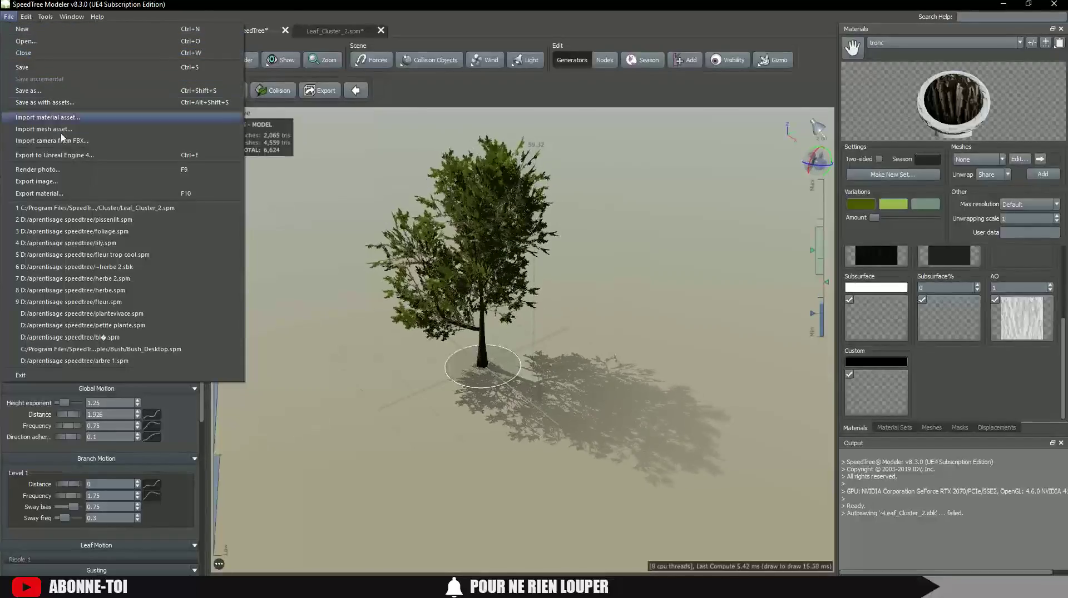
pyautogui.click(66, 155)
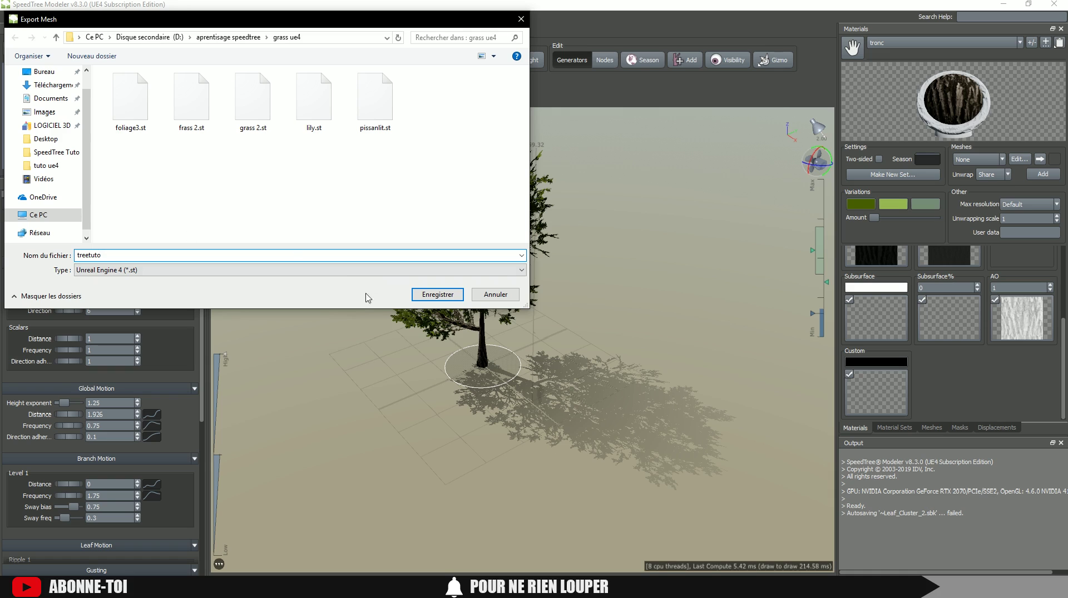
pyautogui.click(437, 294)
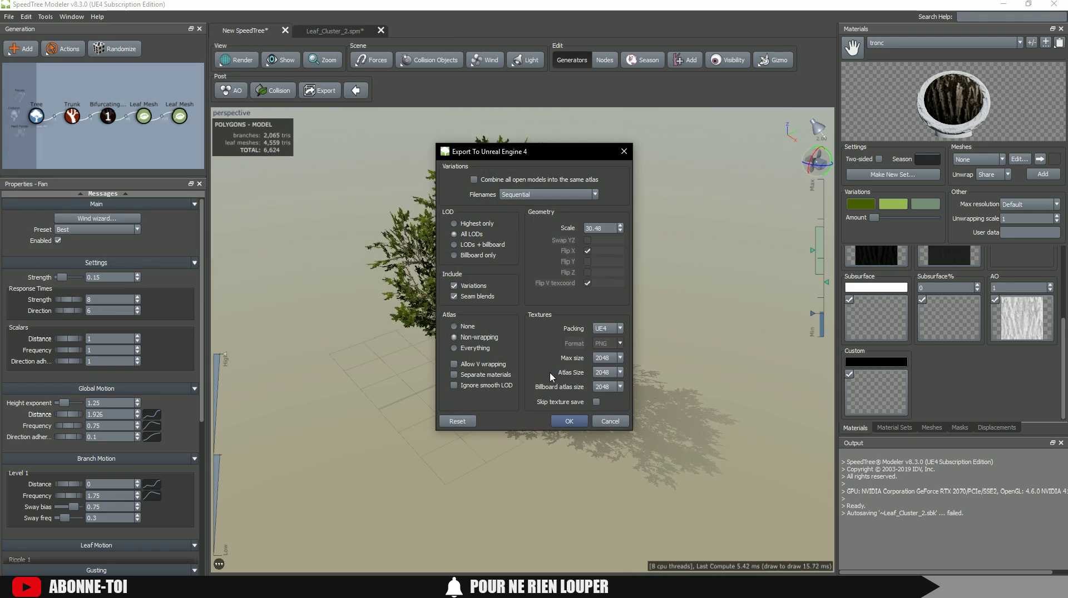
pyautogui.click(569, 421)
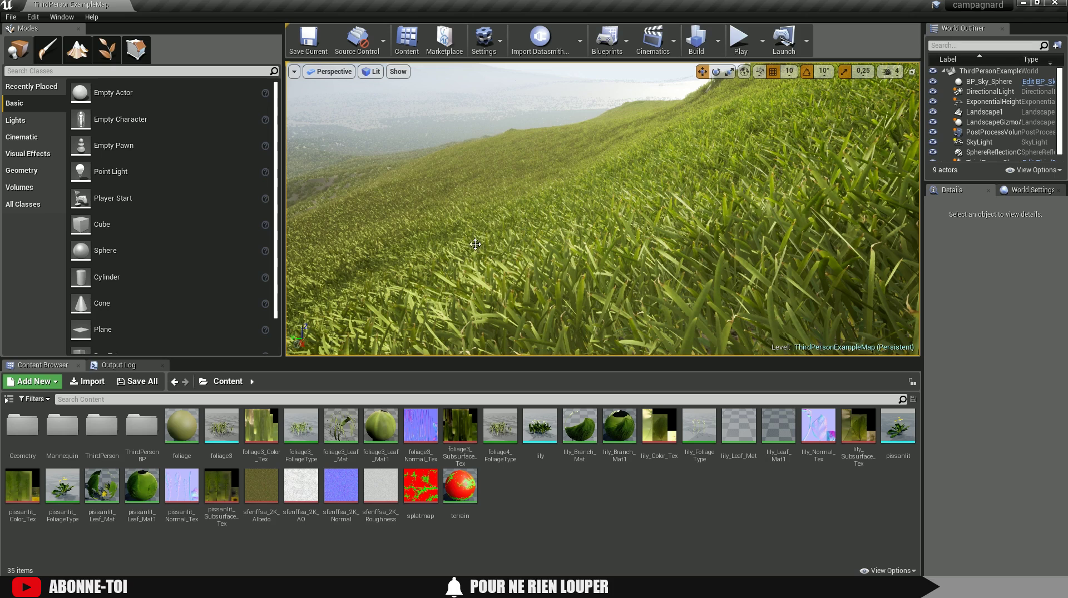
# In Unreal Engine, start importing treetuto.st from the aprentisage speedtree/grass ue4 folder into the project's Content folder.
pyautogui.press('super+e')
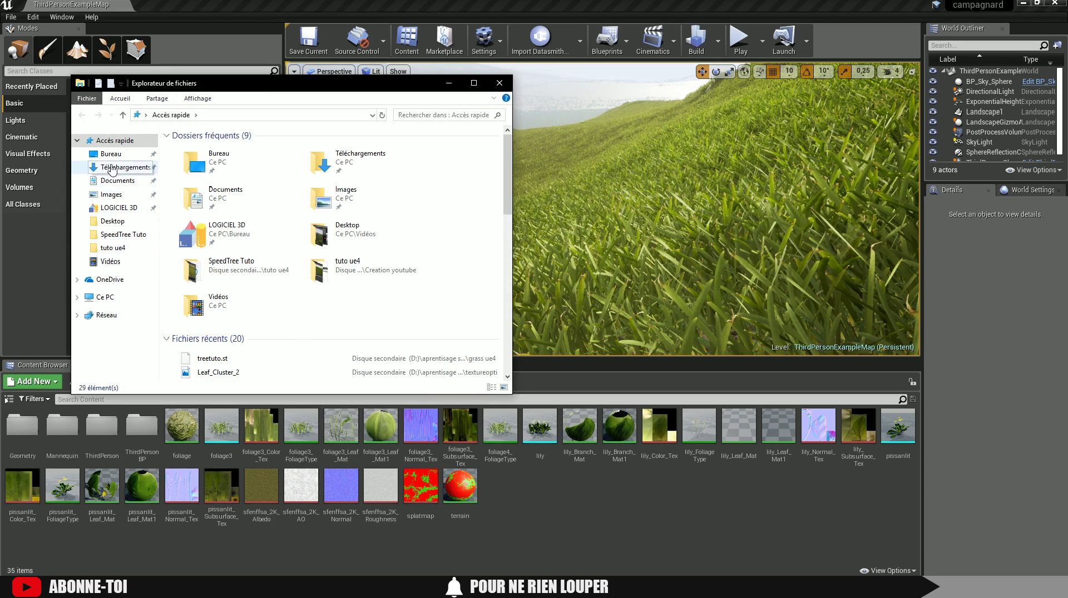
pyautogui.click(105, 298)
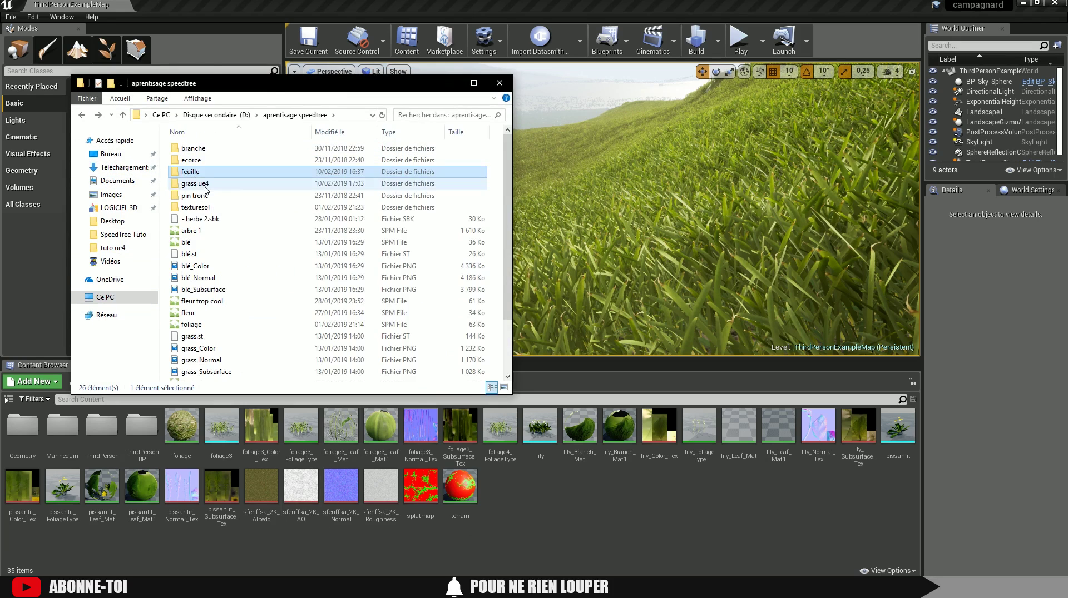
pyautogui.doubleClick(202, 184)
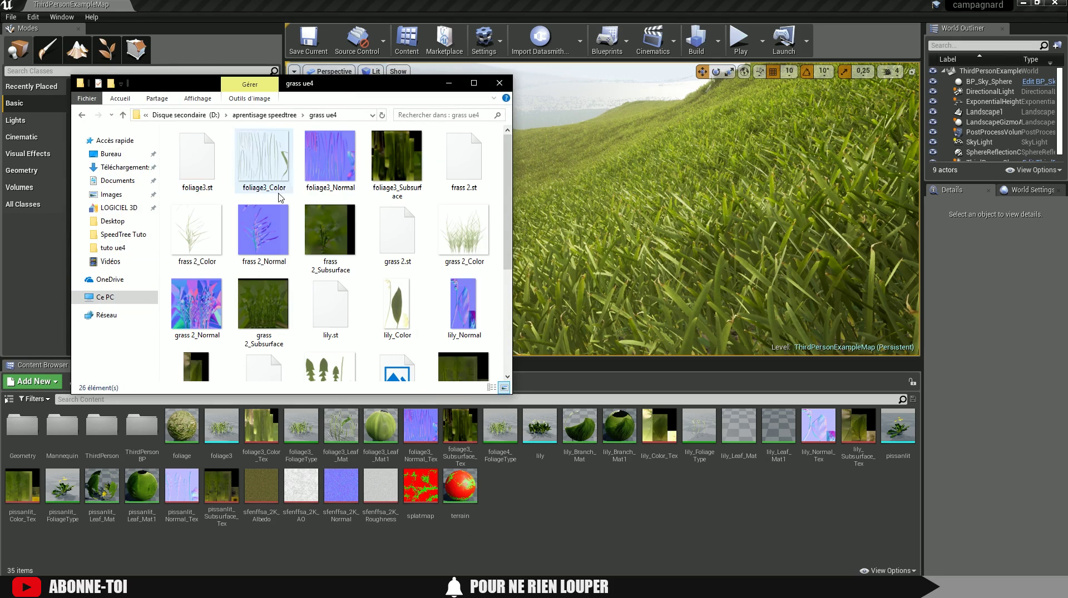
pyautogui.scroll(-3, 321, 234)
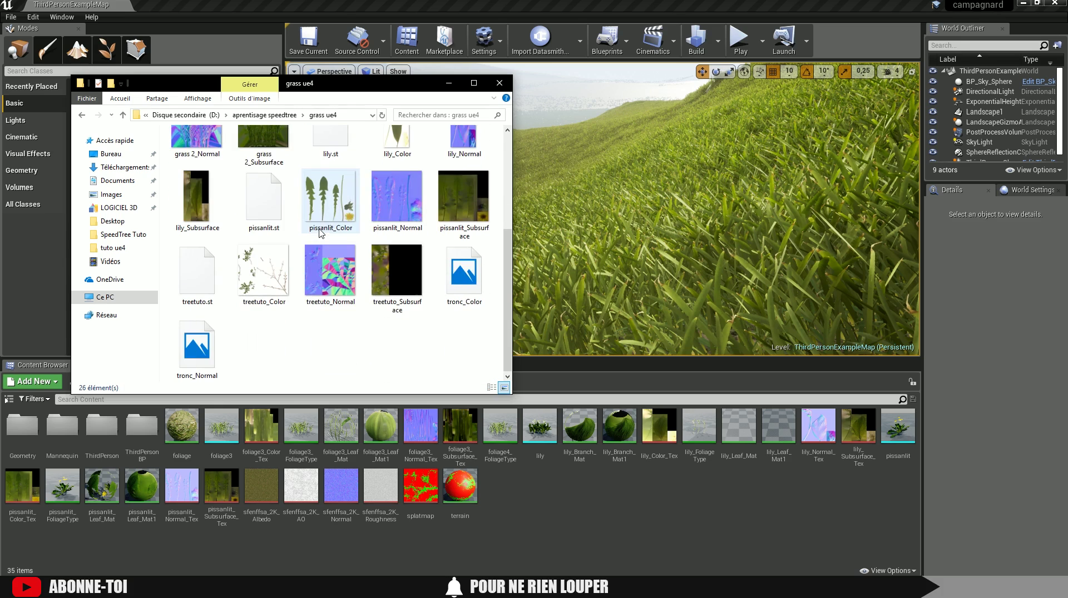
pyautogui.scroll(3, 327, 227)
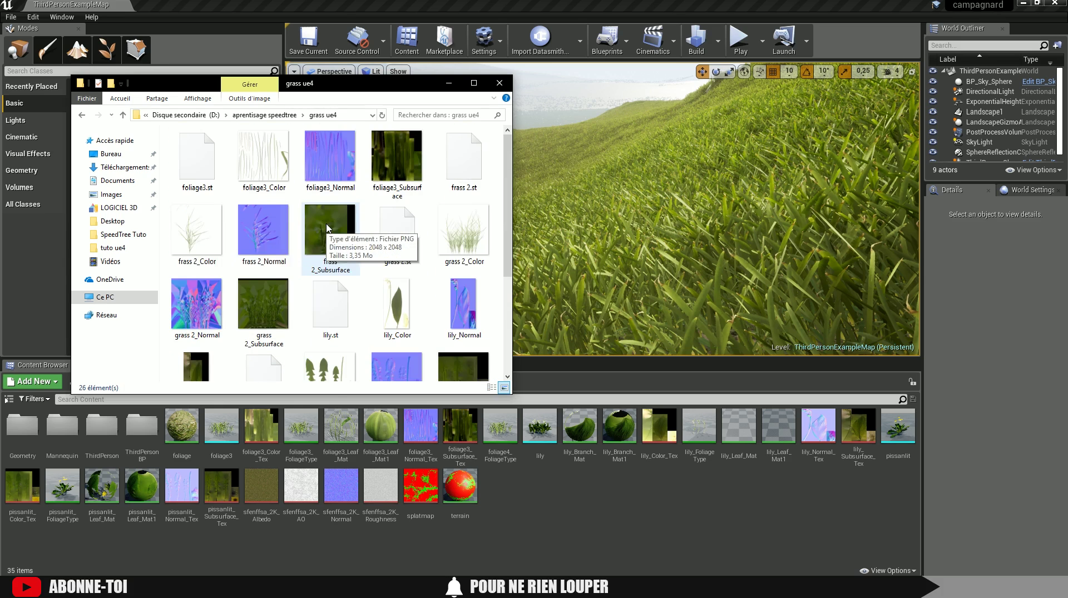
pyautogui.scroll(-3, 262, 193)
pyautogui.moveTo(200, 276); pyautogui.dragTo(638, 528)
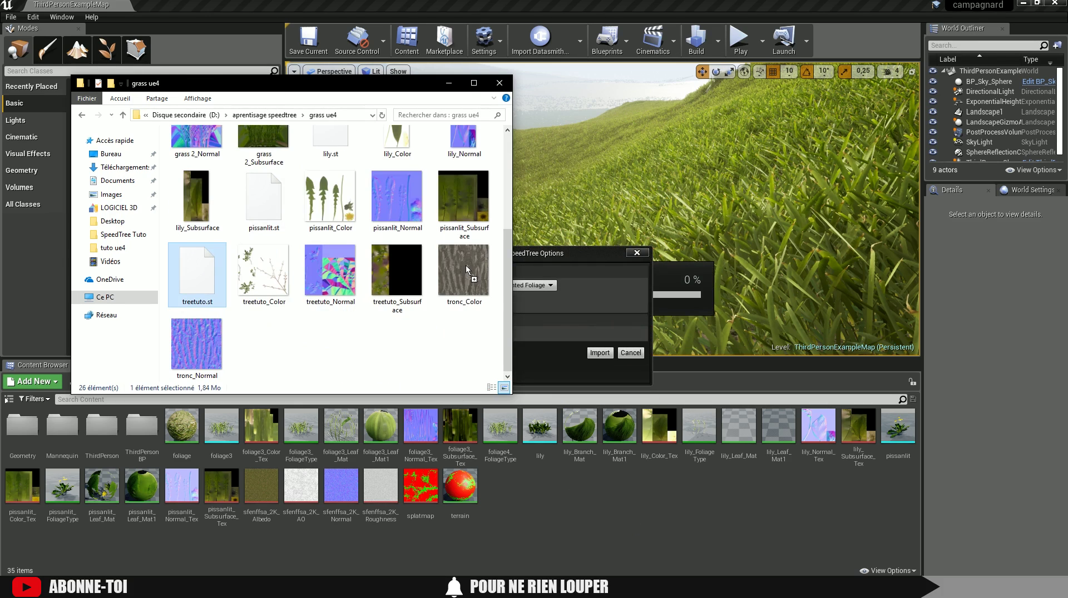
pyautogui.click(602, 256)
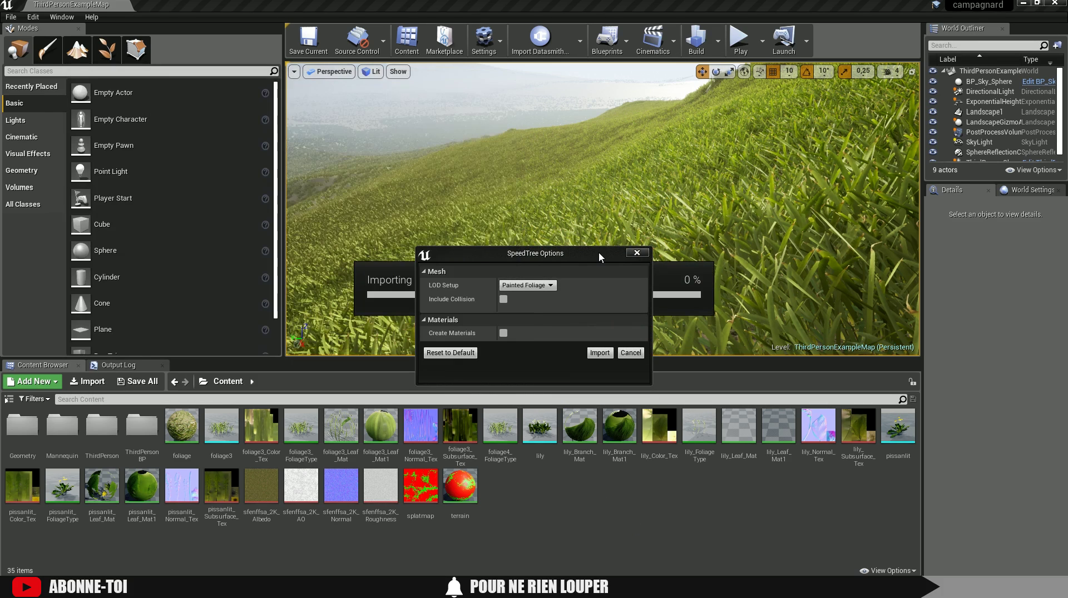
# Import the SpeedTree mesh with collision, created materials, subsurface and vertex processing included, keeping the Painted Foliage LOD setup.
pyautogui.click(504, 300)
pyautogui.click(503, 333)
pyautogui.click(504, 347)
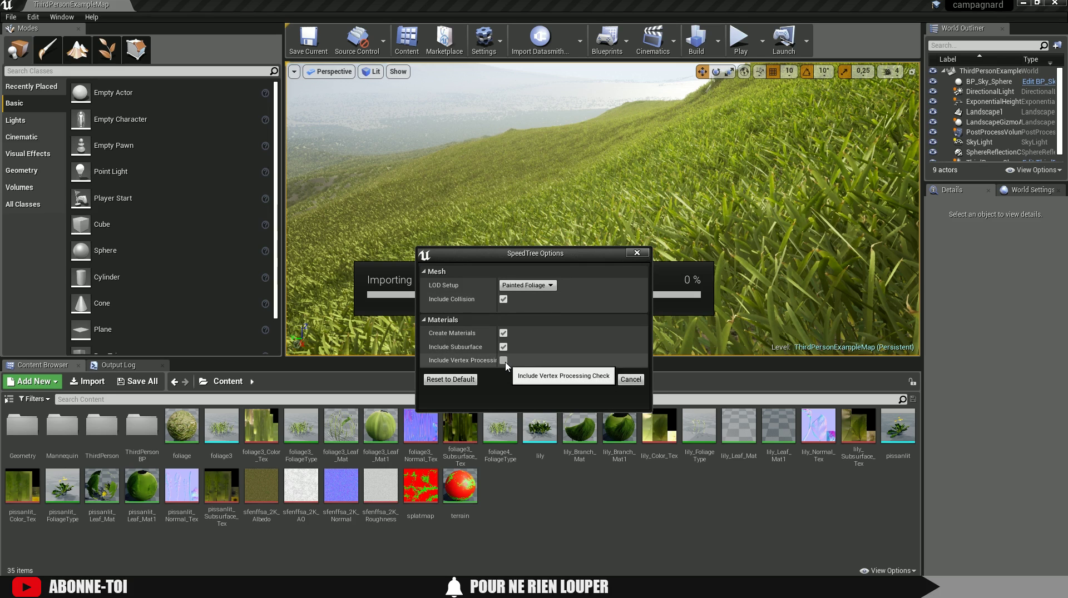
pyautogui.click(503, 360)
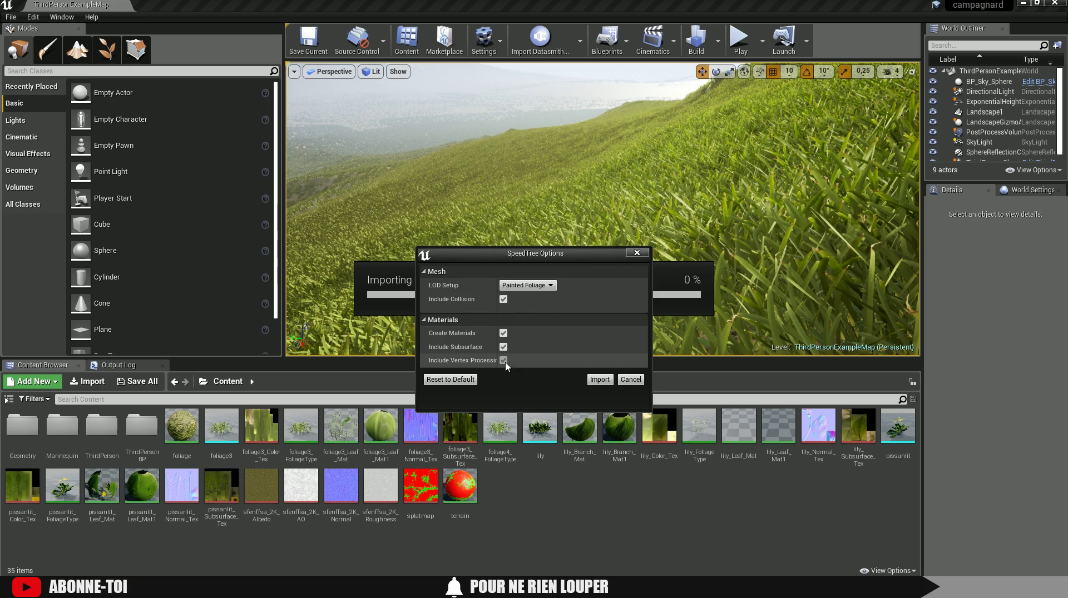
pyautogui.click(599, 380)
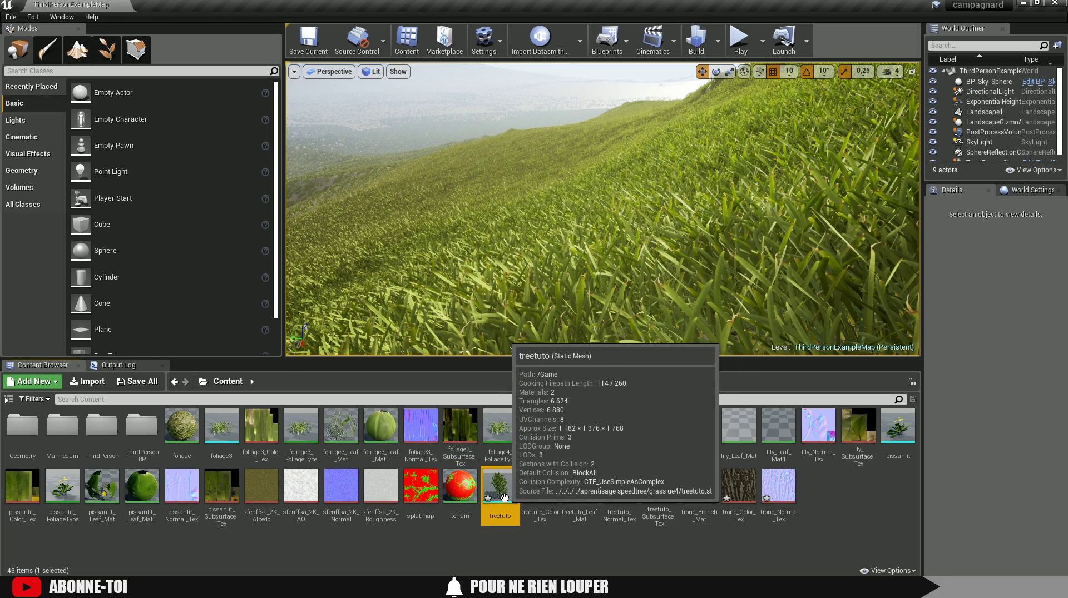
# Place the treetuto static mesh on the grassy hillside in the level and view the whole tree.
pyautogui.moveTo(503, 497); pyautogui.dragTo(516, 339)
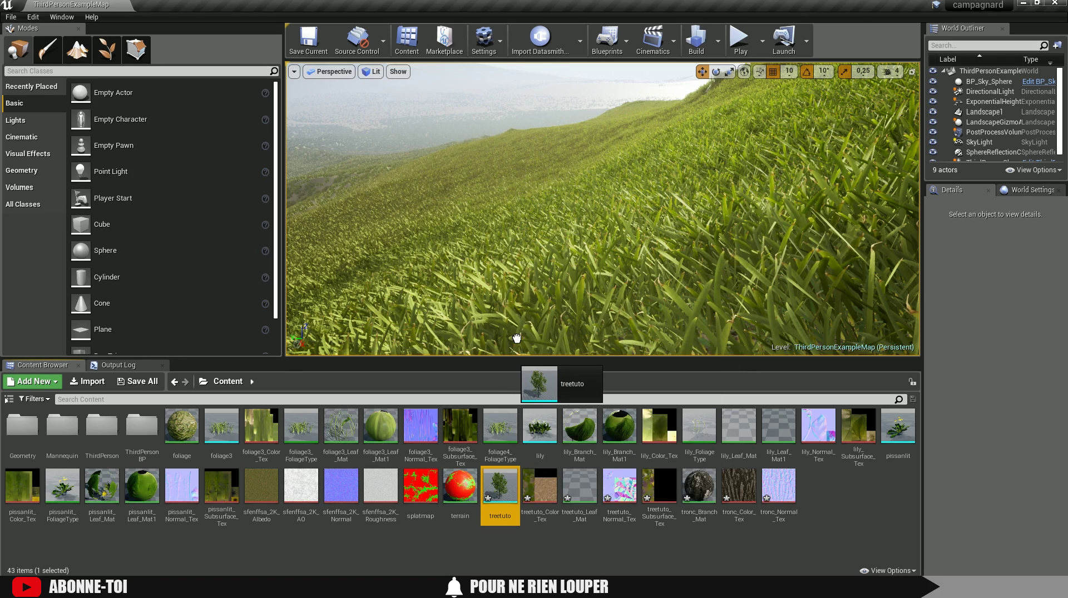
pyautogui.moveTo(528, 227)
pyautogui.mouseDown()
pyautogui.moveTo(517, 177)
pyautogui.moveTo(523, 227)
pyautogui.mouseUp()
pyautogui.moveTo(551, 262); pyautogui.dragTo(545, 187, button='right')
pyautogui.press('s')
pyautogui.moveTo(626, 99); pyautogui.dragTo(621, 116, button='right')
pyautogui.click(626, 99)
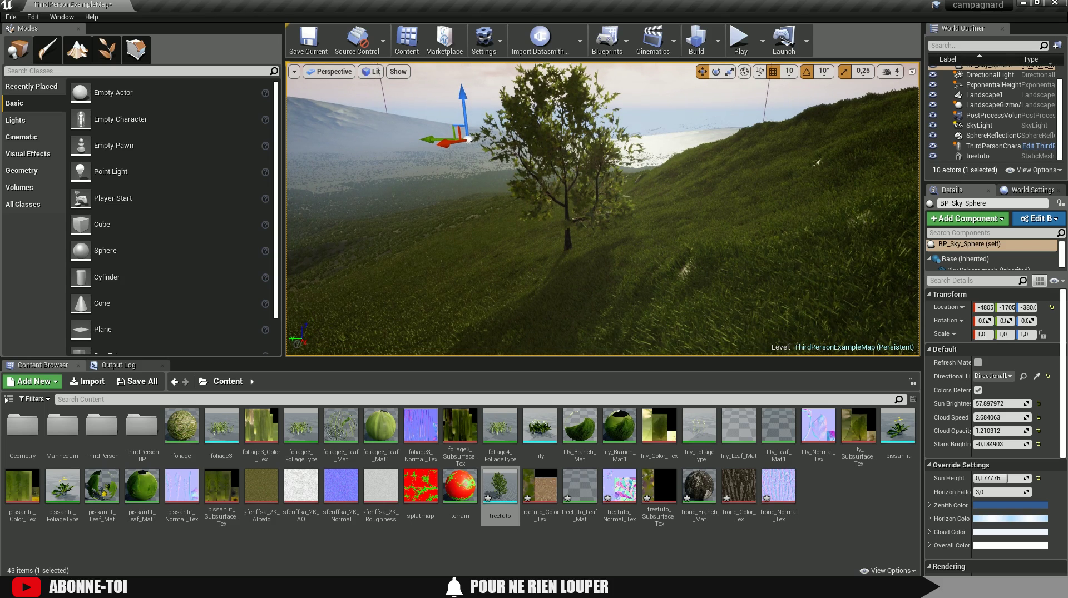
pyautogui.moveTo(621, 116); pyautogui.dragTo(621, 116, button='right')
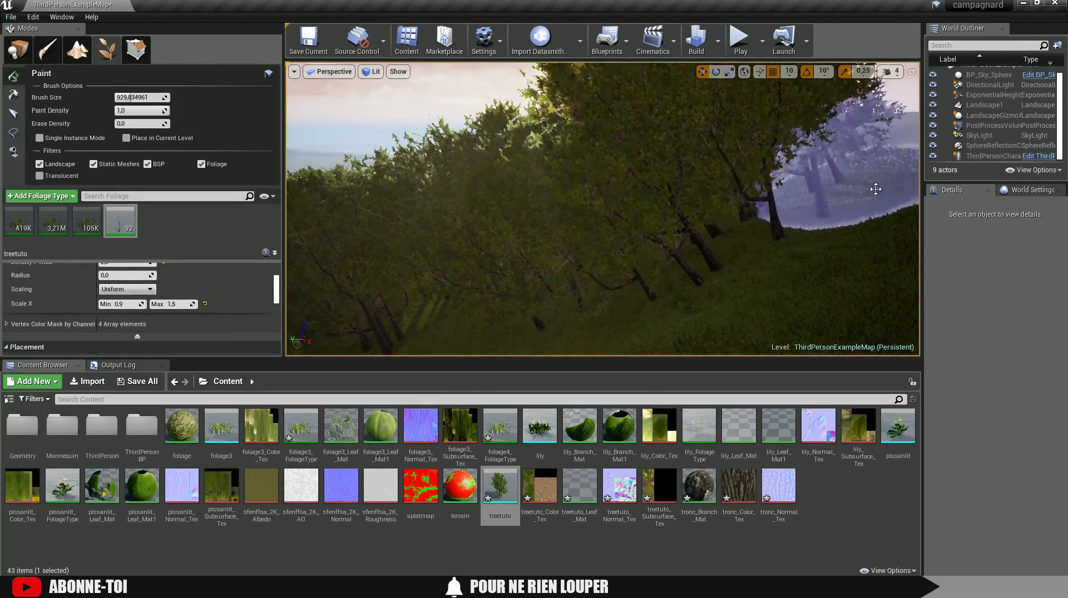
# Paint more treetuto foliage trees across the grassy slope to extend the forest.
pyautogui.click(867, 201)
pyautogui.moveTo(792, 237)
pyautogui.mouseDown(button='right')
pyautogui.moveTo(840, 237)
pyautogui.moveTo(809, 220)
pyautogui.moveTo(782, 233)
pyautogui.moveTo(807, 243)
pyautogui.moveTo(668, 250)
pyautogui.mouseUp(button='right')
pyautogui.moveTo(466, 266)
pyautogui.mouseDown()
pyautogui.moveTo(425, 233)
pyautogui.moveTo(342, 260)
pyautogui.mouseUp()
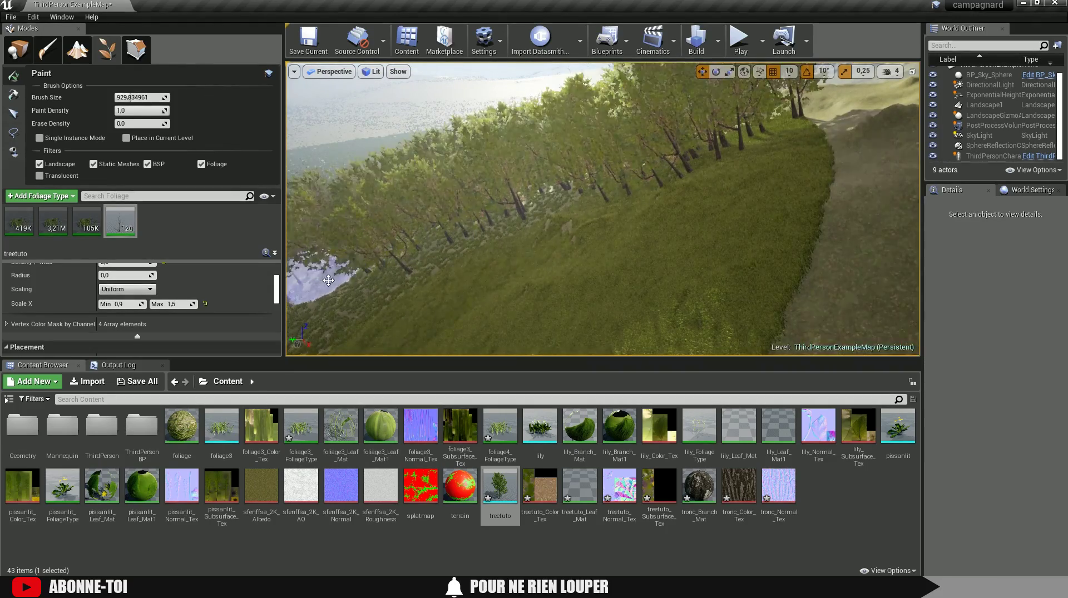
pyautogui.moveTo(361, 322)
pyautogui.mouseDown()
pyautogui.moveTo(417, 291)
pyautogui.moveTo(561, 266)
pyautogui.moveTo(688, 208)
pyautogui.moveTo(735, 256)
pyautogui.moveTo(668, 295)
pyautogui.moveTo(606, 311)
pyautogui.moveTo(575, 340)
pyautogui.moveTo(494, 344)
pyautogui.mouseUp()
pyautogui.moveTo(525, 281)
pyautogui.mouseDown(button='right')
pyautogui.moveTo(604, 292)
pyautogui.moveTo(509, 329)
pyautogui.moveTo(462, 322)
pyautogui.moveTo(512, 317)
pyautogui.moveTo(517, 289)
pyautogui.moveTo(526, 305)
pyautogui.mouseUp(button='right')
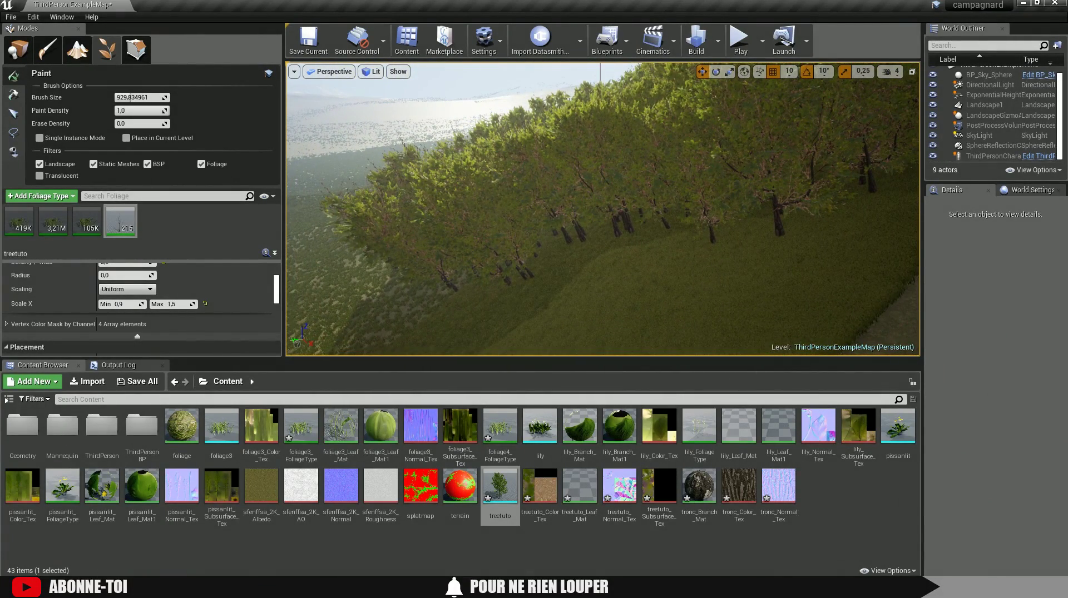